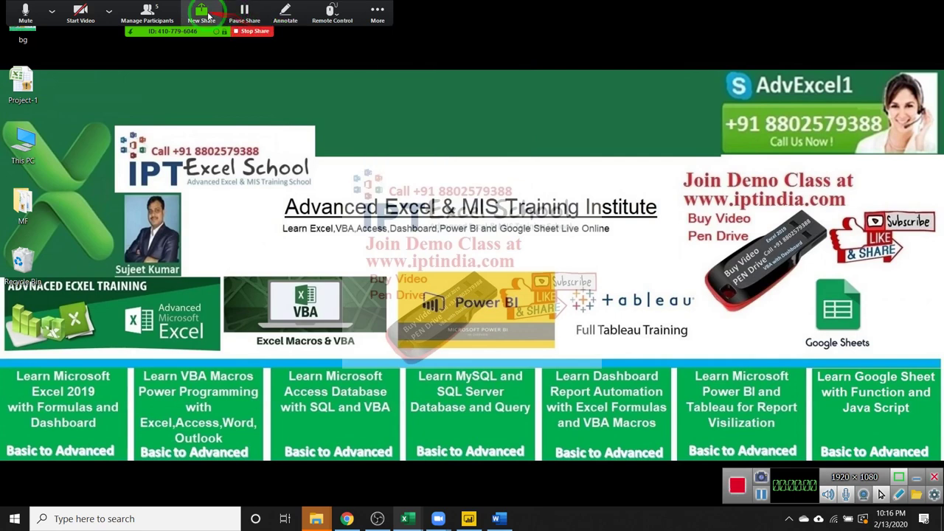
Open and then close the meeting participants list
{"action": "left_click", "coordinate": [151, 11]}
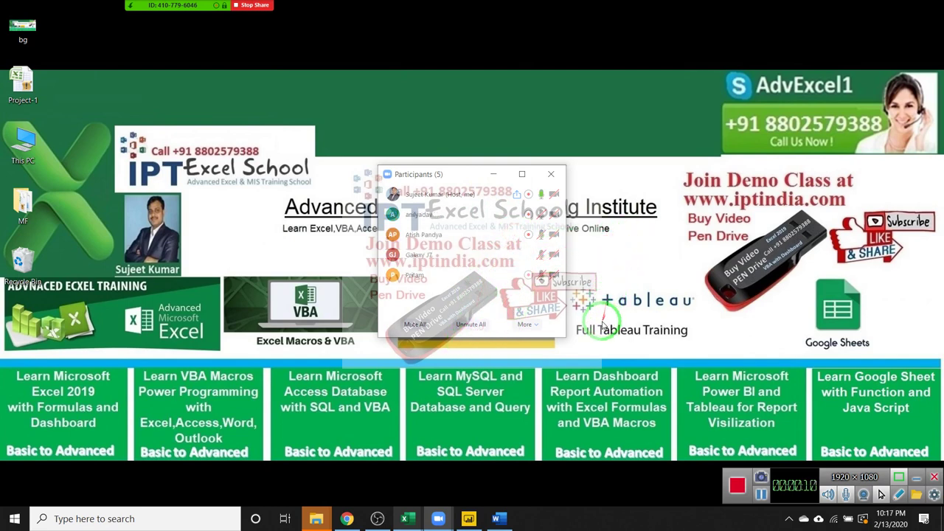
{"action": "left_click", "coordinate": [551, 174]}
{"action": "left_click", "coordinate": [101, 5]}
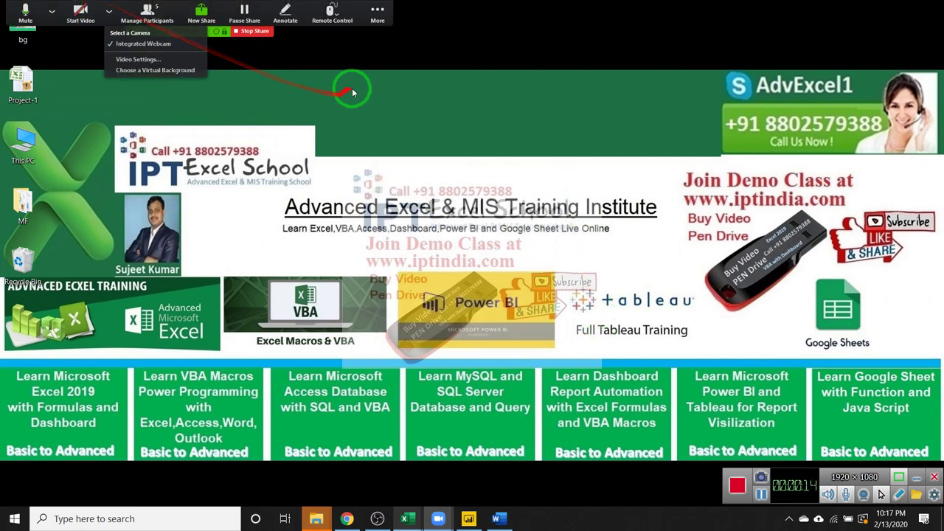
{"action": "mouse_move", "coordinate": [407, 518]}
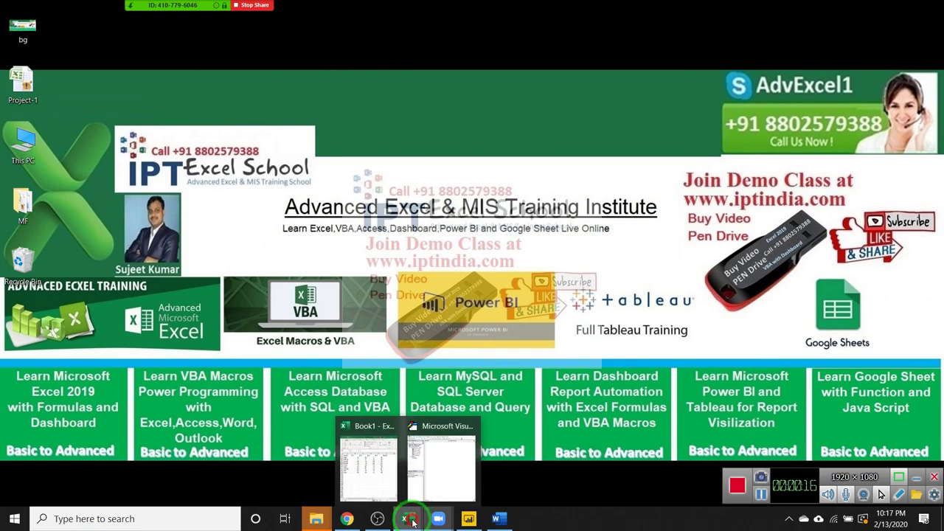
Show Book1's marks table beside the VBA editor, review the subject marks, and select F2 under Result
{"action": "left_click", "coordinate": [375, 488]}
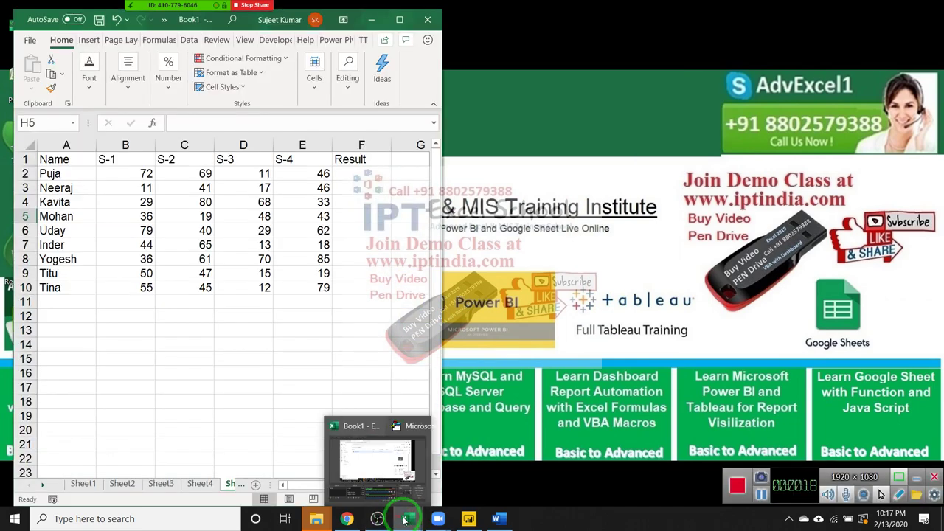
{"action": "left_click", "coordinate": [418, 472]}
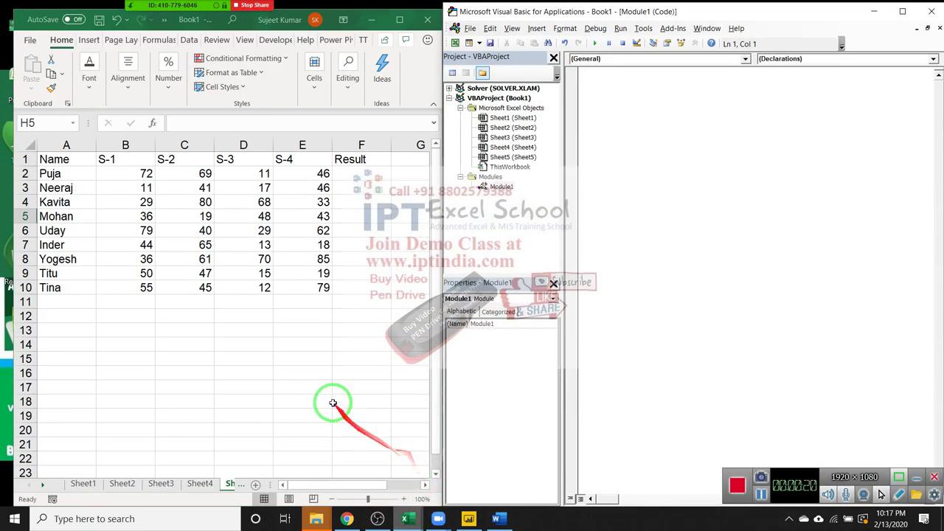
{"action": "left_click", "coordinate": [318, 273]}
{"action": "left_click", "coordinate": [301, 184]}
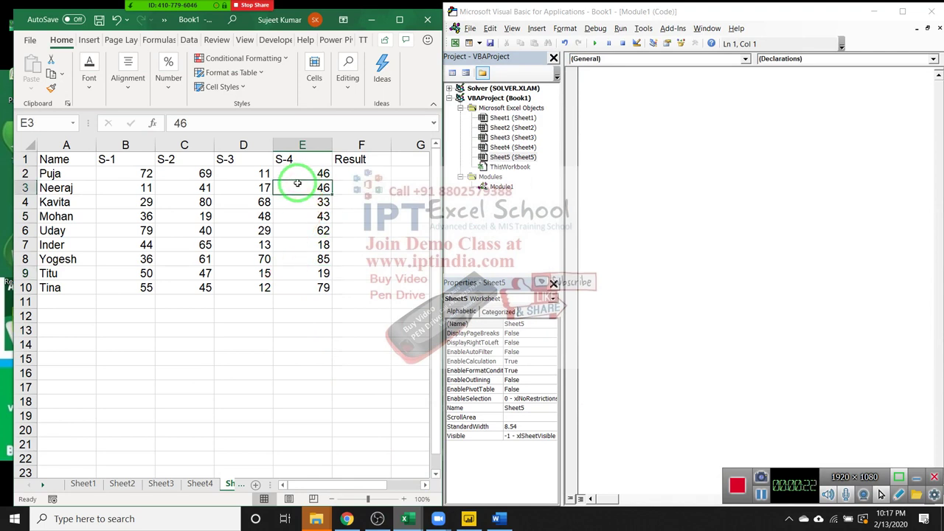
{"action": "mouse_move", "coordinate": [59, 158]}
{"action": "left_mouse_down"}
{"action": "mouse_move", "coordinate": [264, 170]}
{"action": "mouse_move", "coordinate": [302, 284]}
{"action": "left_mouse_up"}
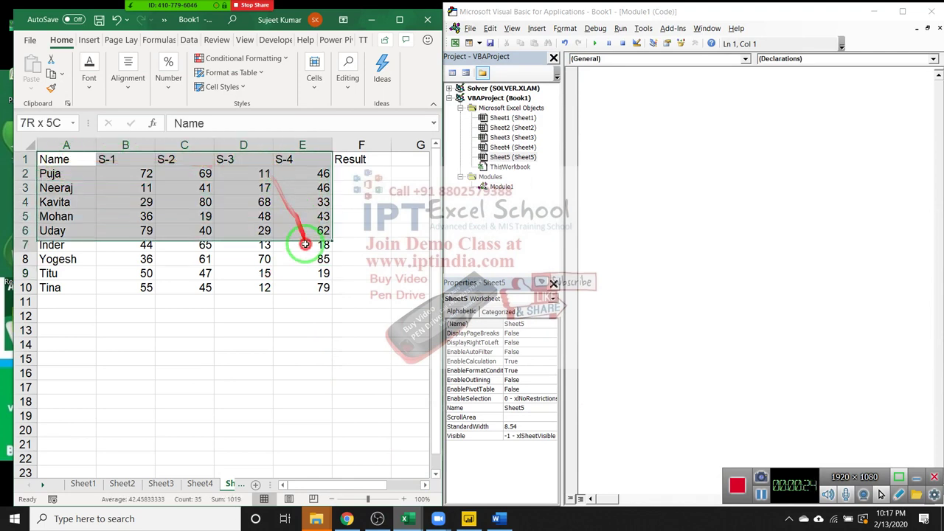
{"action": "left_click_drag", "start_coordinate": [138, 171], "coordinate": [314, 271]}
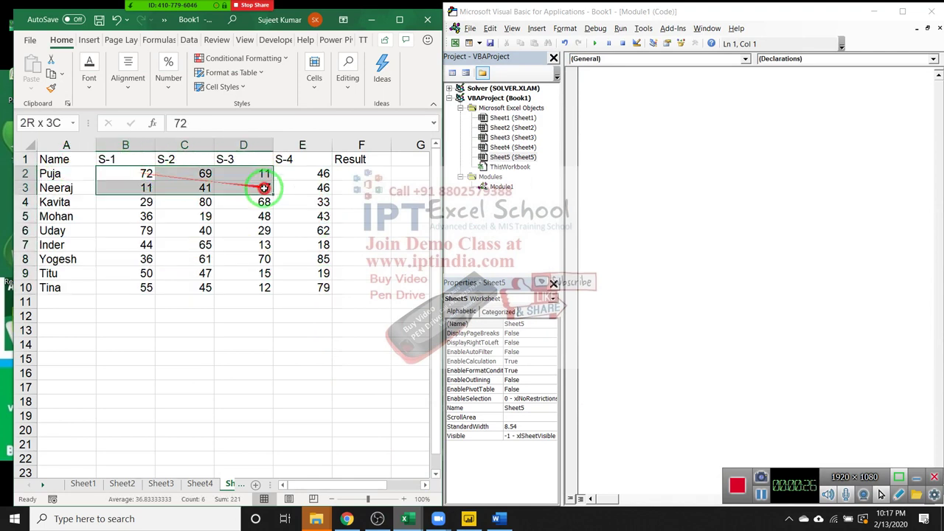
{"action": "left_click", "coordinate": [347, 174]}
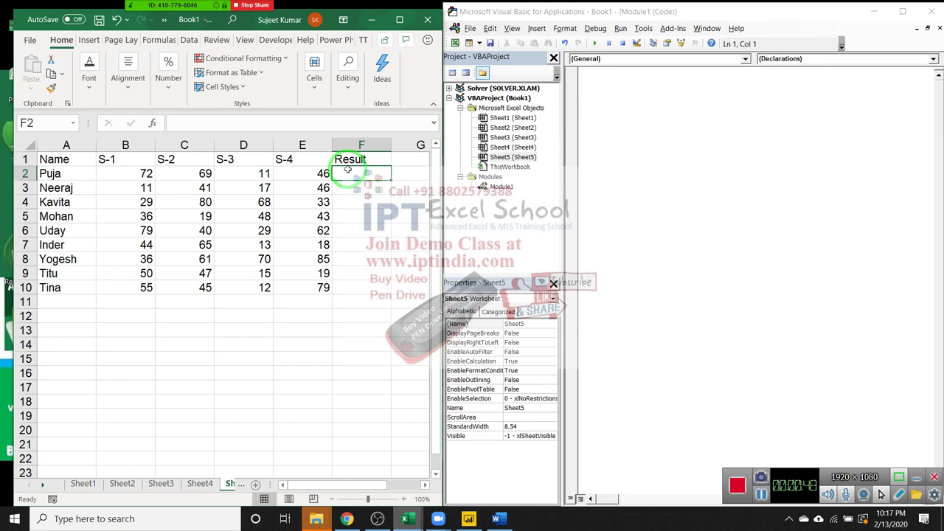
Start a Sub if_1() macro in Module1, letting VBA add End Sub
{"action": "left_click", "coordinate": [623, 67]}
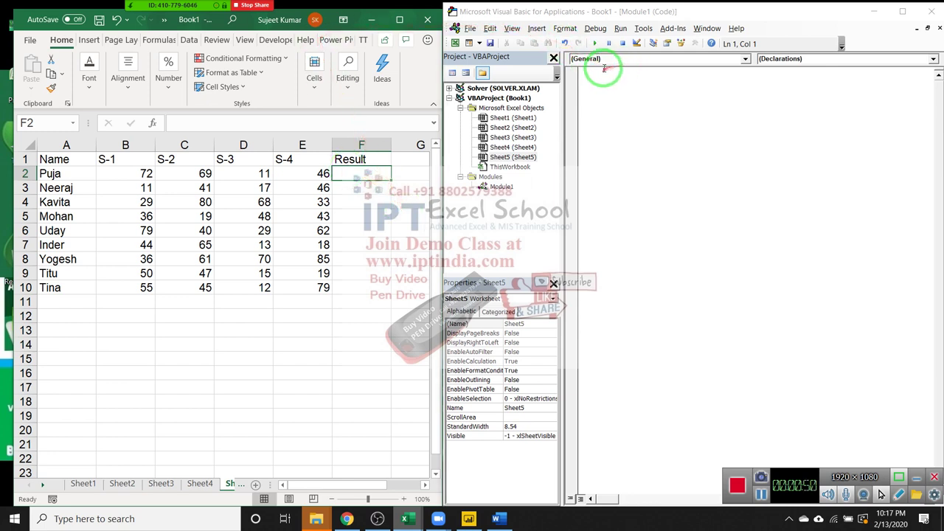
{"action": "left_click", "coordinate": [605, 60]}
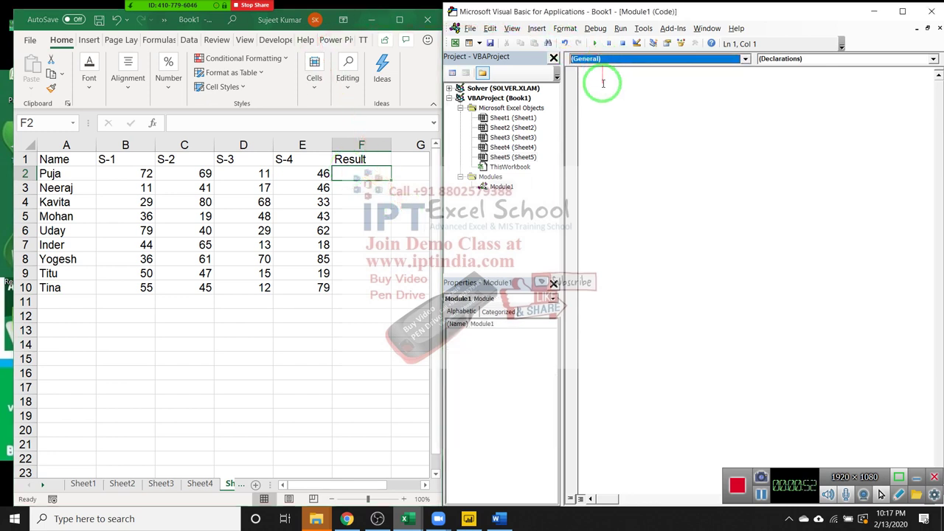
{"action": "left_click", "coordinate": [607, 84]}
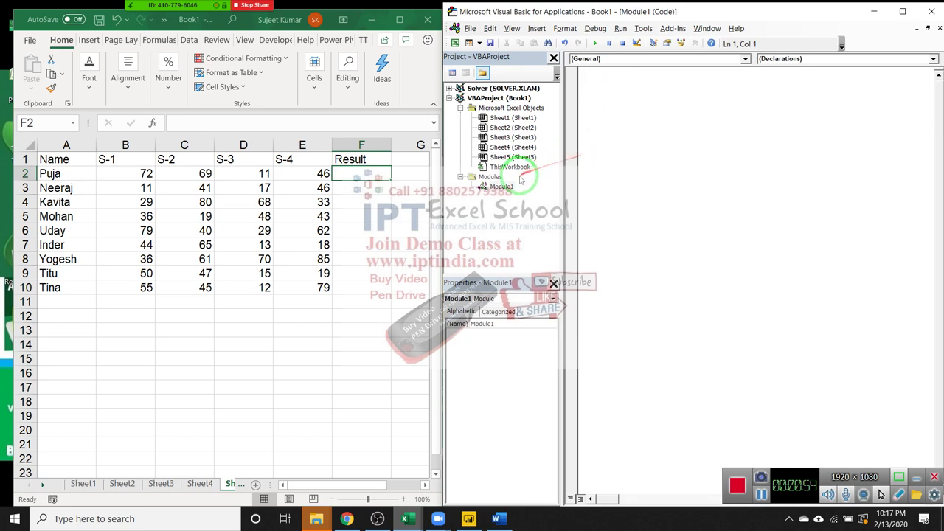
{"action": "left_click", "coordinate": [602, 96]}
{"action": "type", "text": "s"}
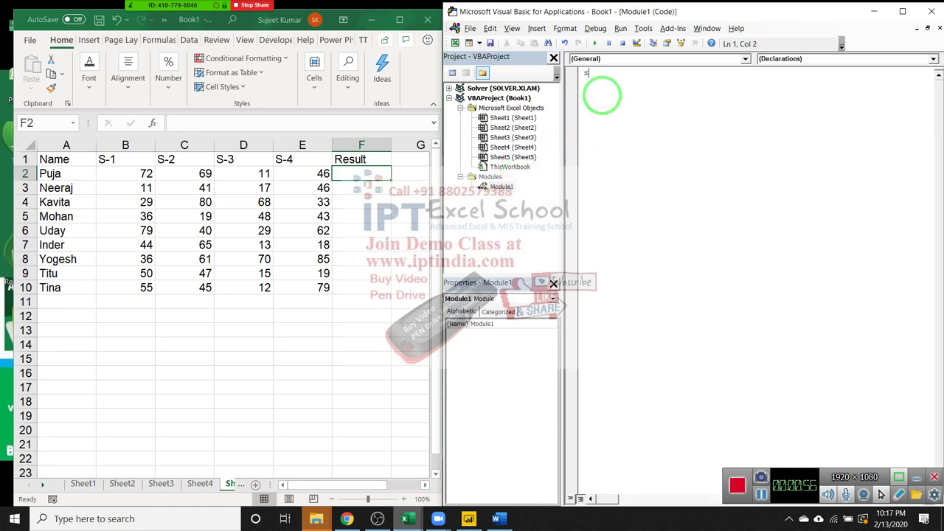
{"action": "type", "text": "b ab"}
{"action": "key", "text": "BackSpace"}
{"action": "key", "text": "BackSpace"}
{"action": "type", "text": "if "}
{"action": "type", "text": "()"}
{"action": "key", "text": "Return"}
Add an empty For i = 2 To 10 … Next i loop inside if_1
{"action": "key", "text": "Return"}
{"action": "key", "text": "Return"}
{"action": "key", "text": "Return"}
{"action": "key", "text": "Up"}
{"action": "key", "text": "Up"}
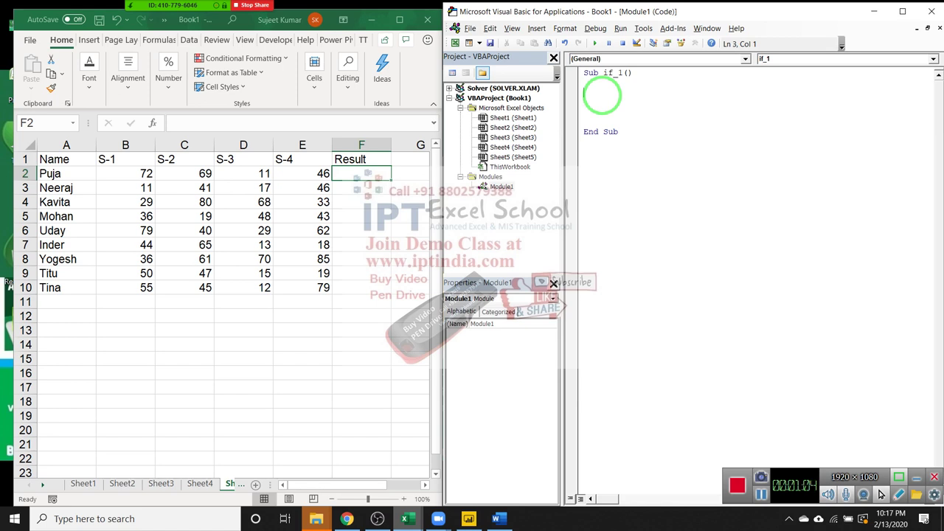
{"action": "type", "text": "for i"}
{"action": "type", "text": " = 2 t"}
{"action": "type", "text": "o 10"}
{"action": "key", "text": "Return"}
{"action": "key", "text": "Return"}
{"action": "key", "text": "Return"}
{"action": "type", "text": "ne"}
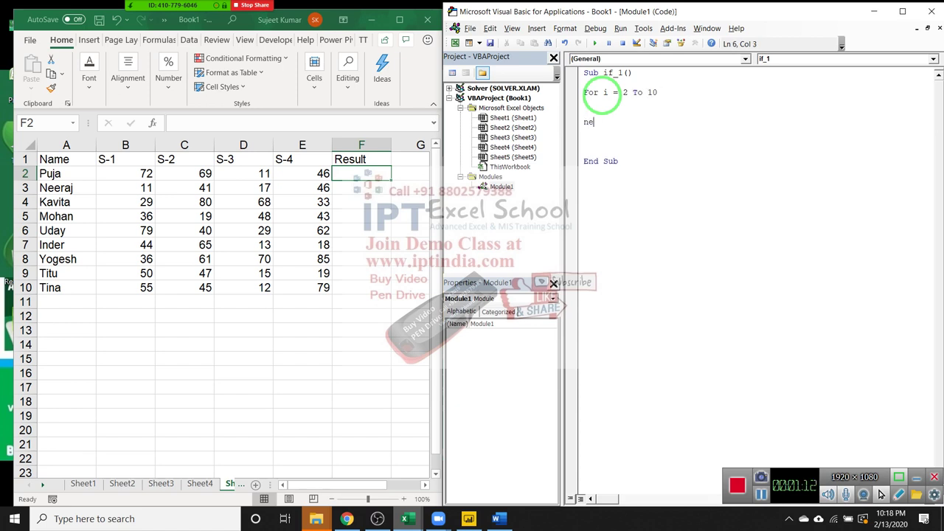
{"action": "type", "text": "xt i"}
{"action": "key", "text": "Return"}
{"action": "key", "text": "Return"}
{"action": "type", "text": "i"}
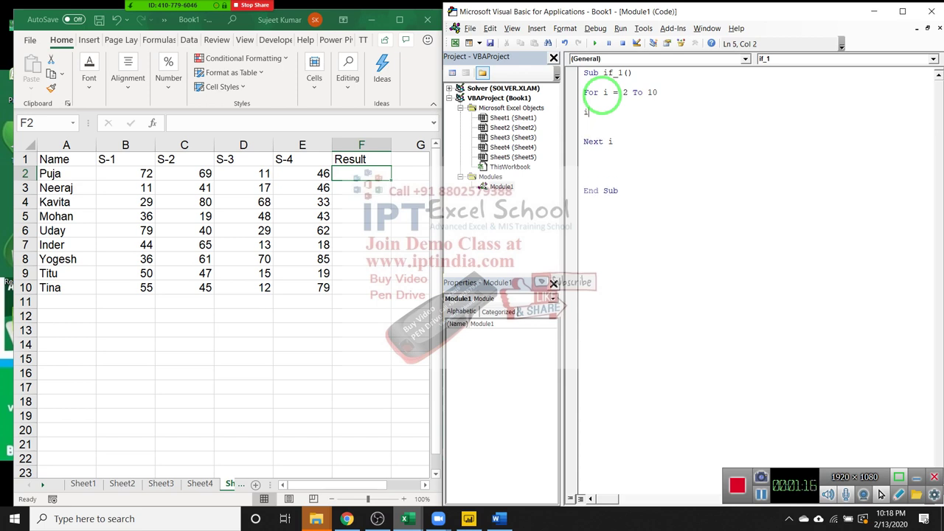
{"action": "type", "text": "f"}
{"action": "key", "text": "BackSpace"}
{"action": "key", "text": "BackSpace"}
{"action": "key", "text": "Up"}
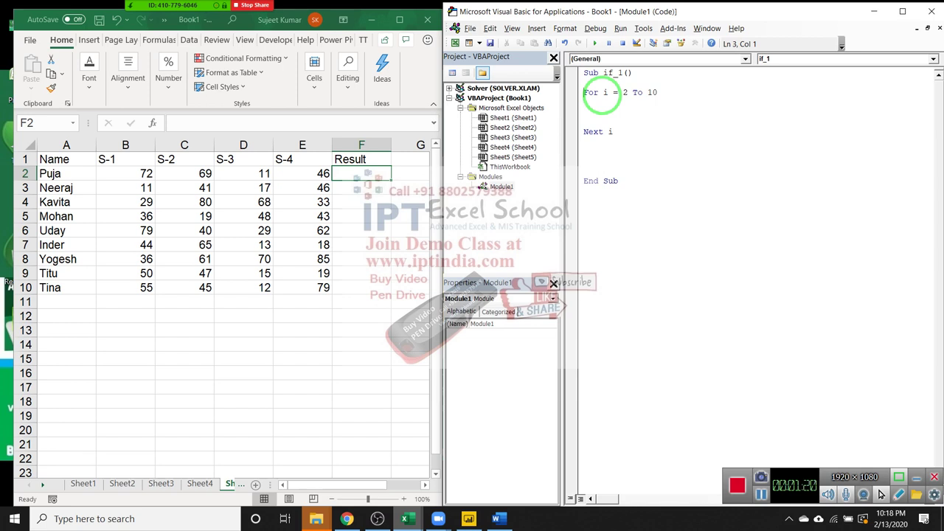
{"action": "key", "text": "Return"}
{"action": "key", "text": "Return"}
{"action": "key", "text": "Down"}
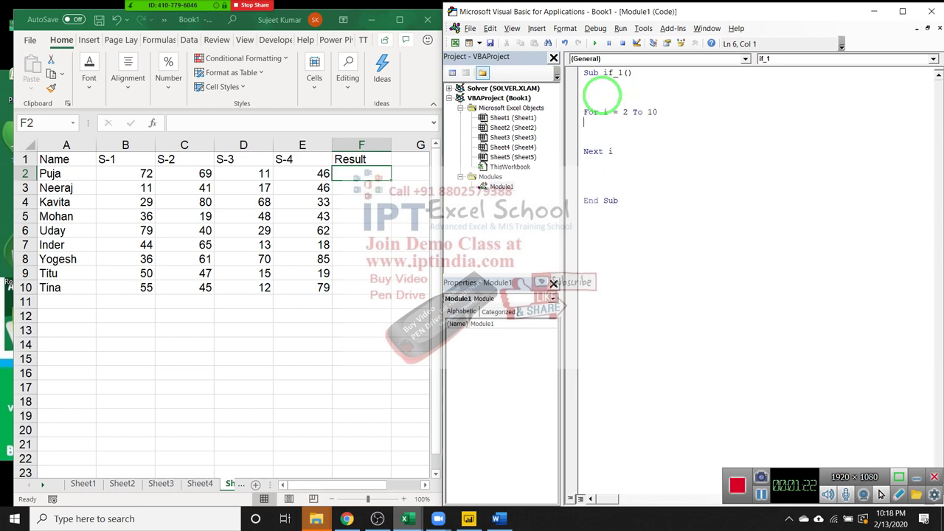
{"action": "key", "text": "Return"}
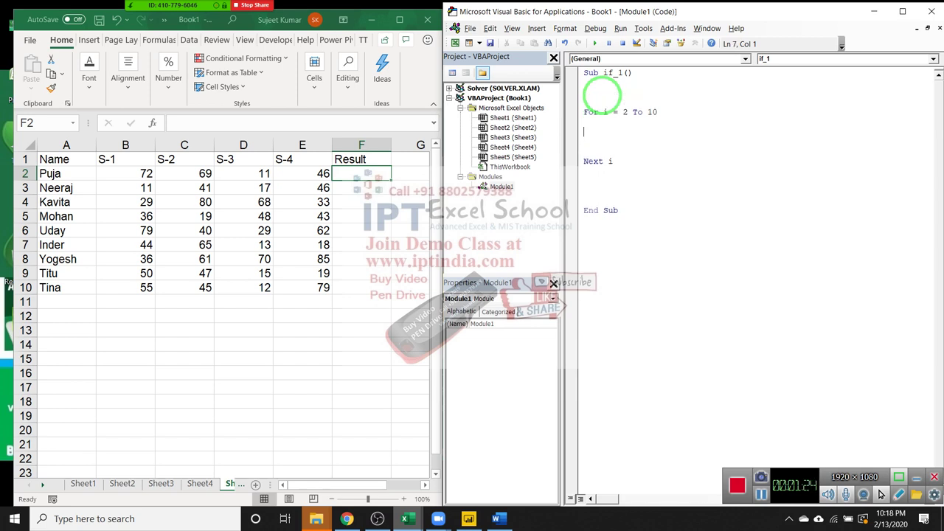
Inside the loop, type an If requiring cells(i,2), cells(i,3) and cells(i,4) >= 30
{"action": "type", "text": "if "}
{"action": "type", "text": "ra"}
{"action": "type", "text": "nge(\""}
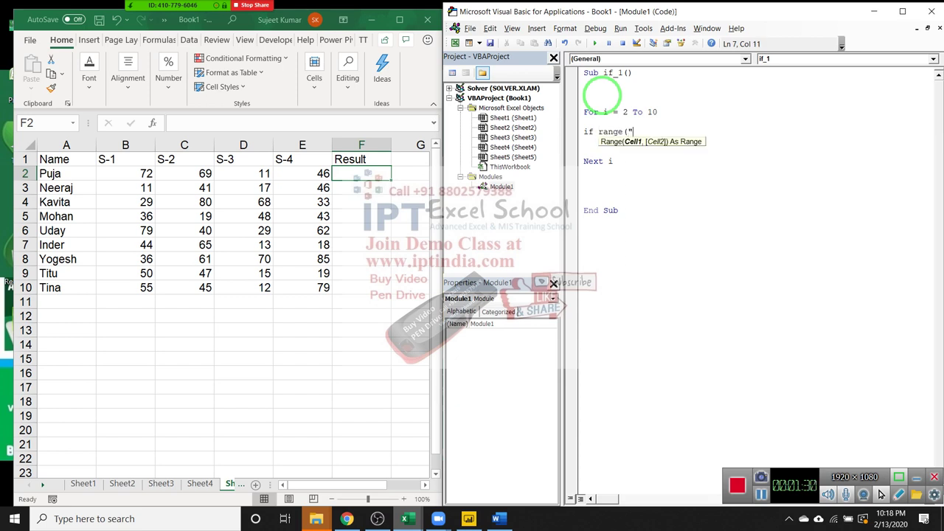
{"action": "type", "text": "B\" & "}
{"action": "type", "text": "i)"}
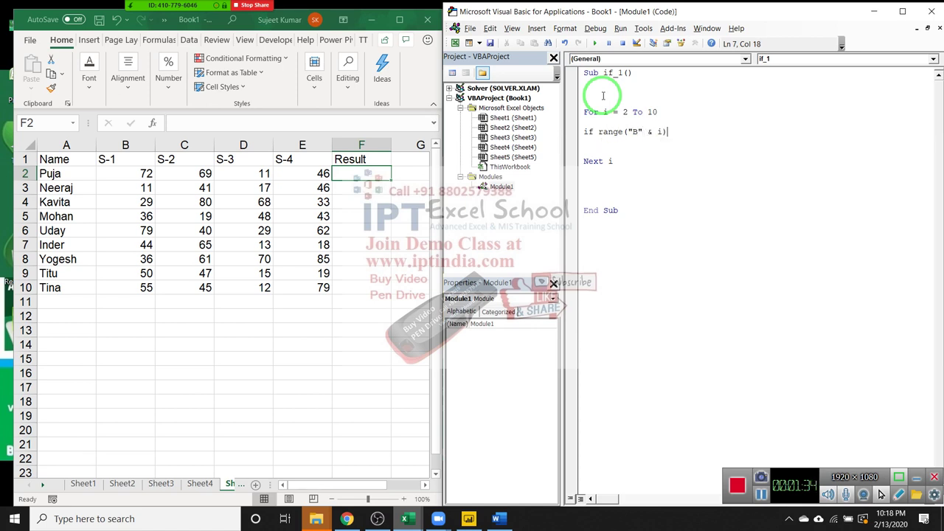
{"action": "key", "text": "BackSpace"}
{"action": "key", "text": "BackSpace"}
{"action": "key", "text": "BackSpace"}
{"action": "key", "text": "BackSpace"}
{"action": "key", "text": "BackSpace"}
{"action": "type", "text": "cells"}
{"action": "type", "text": "("}
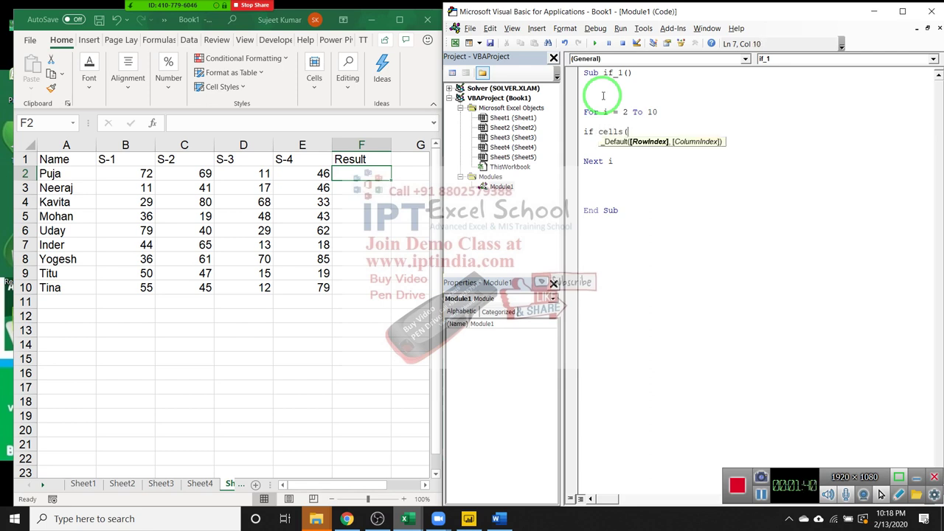
{"action": "type", "text": "i,2"}
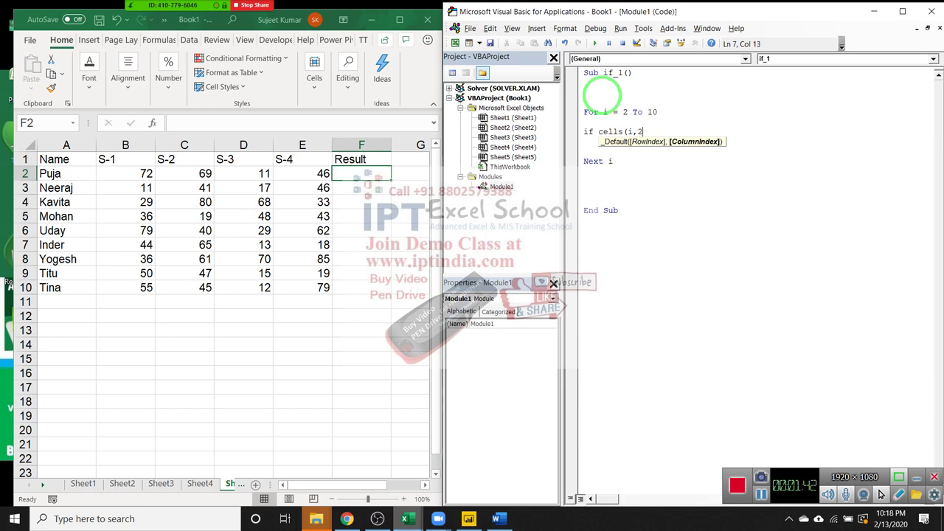
{"action": "type", "text": ")>"}
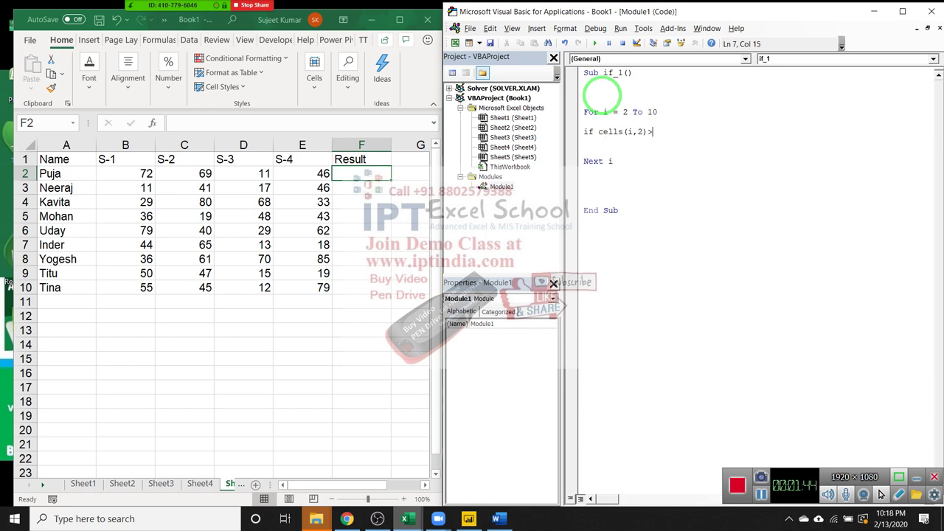
{"action": "type", "text": "=30 "}
{"action": "type", "text": "a"}
{"action": "type", "text": "nd cel"}
{"action": "type", "text": "ls("}
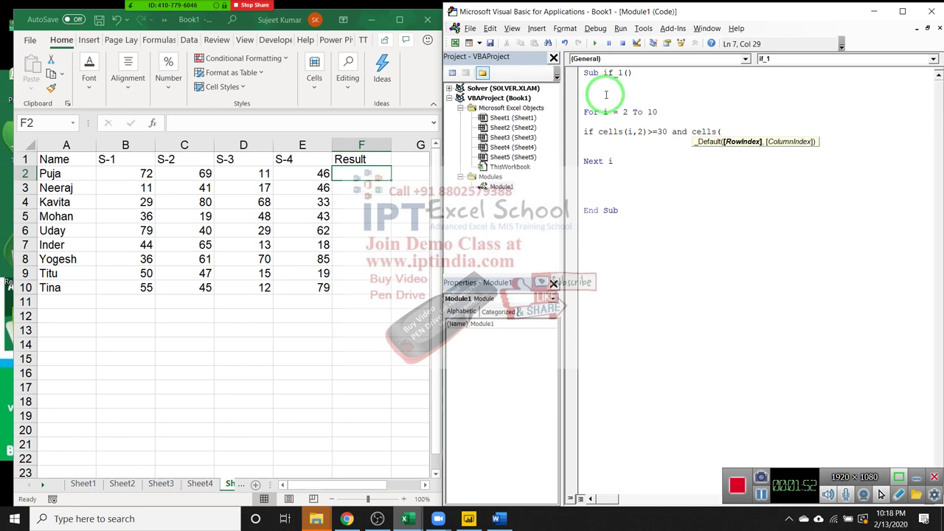
{"action": "type", "text": "i,"}
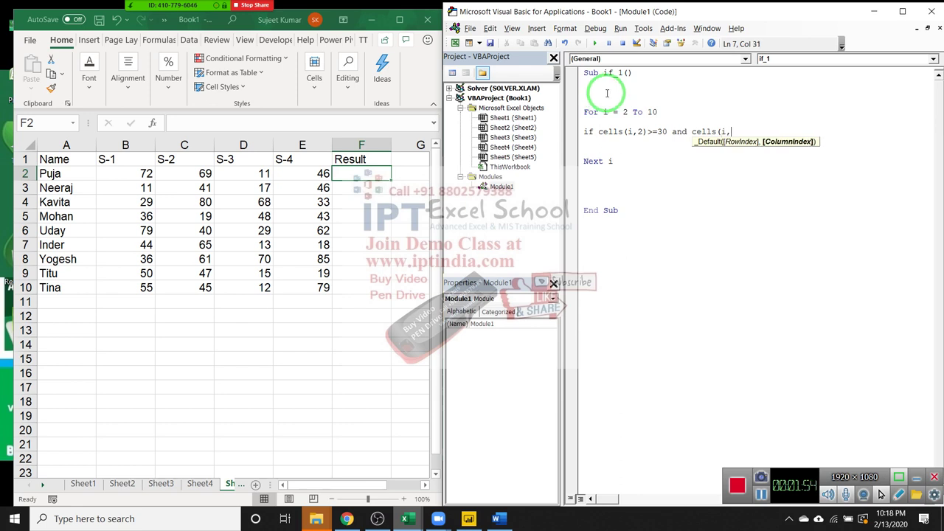
{"action": "type", "text": "3)"}
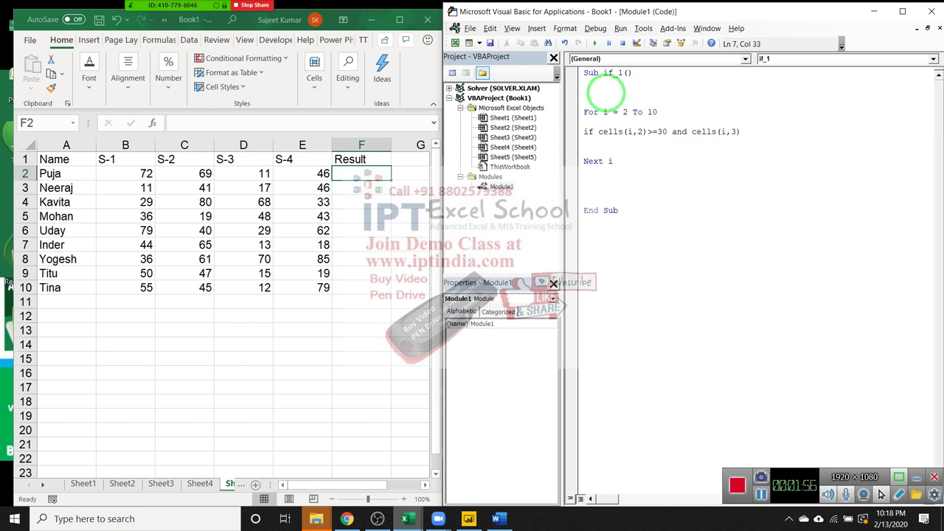
{"action": "type", "text": ">=30 "}
{"action": "type", "text": "and "}
{"action": "type", "text": "cells("}
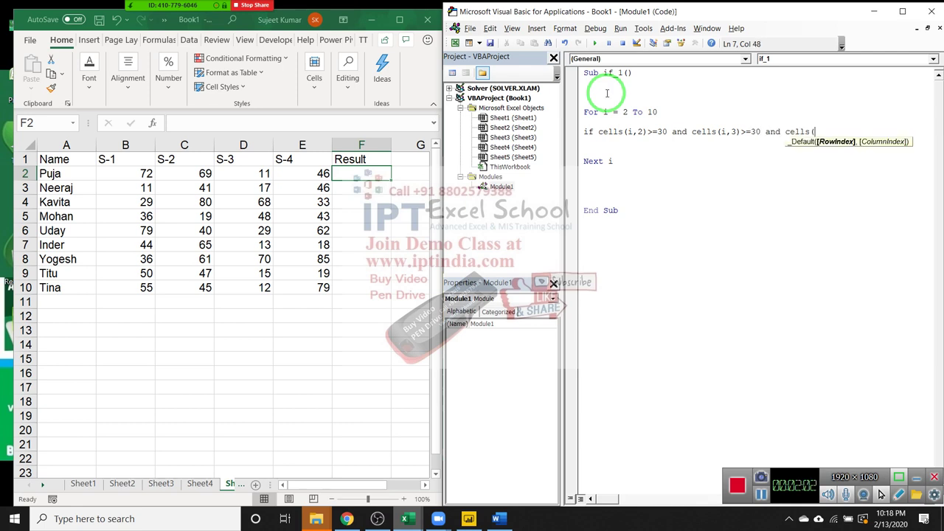
{"action": "type", "text": "i,"}
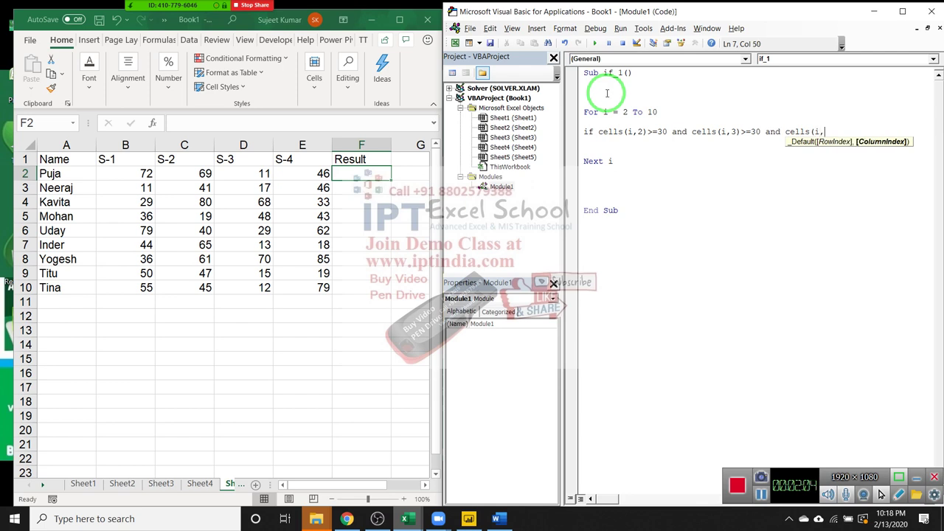
{"action": "type", "text": "4"}
{"action": "type", "text": ")>="}
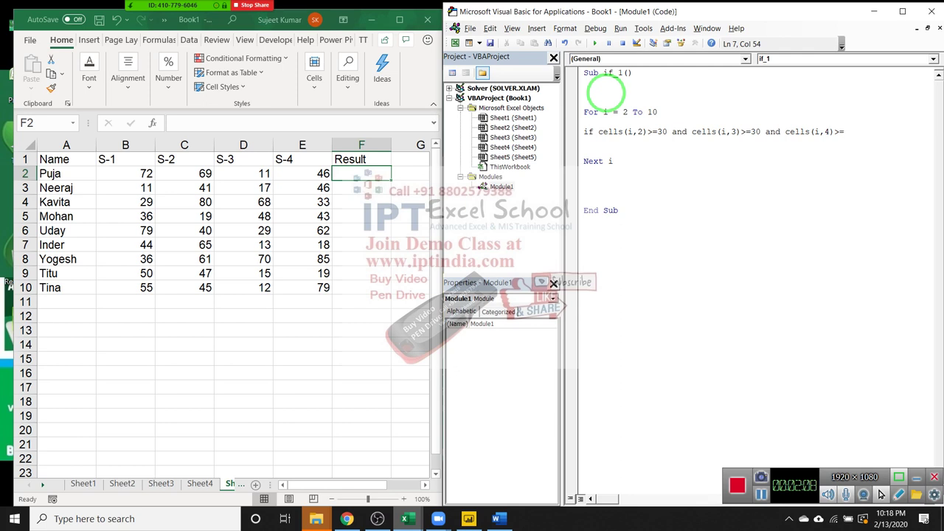
{"action": "type", "text": "3"}
{"action": "type", "text": "0"}
{"action": "type", "text": " the"}
{"action": "type", "text": "n"}
Continue the If onto a new line with cells(i,5)>=33 then and dismiss the compile error
{"action": "key", "text": "BackSpace"}
{"action": "key", "text": "BackSpace"}
{"action": "key", "text": "BackSpace"}
{"action": "key", "text": "BackSpace"}
{"action": "key", "text": "Return"}
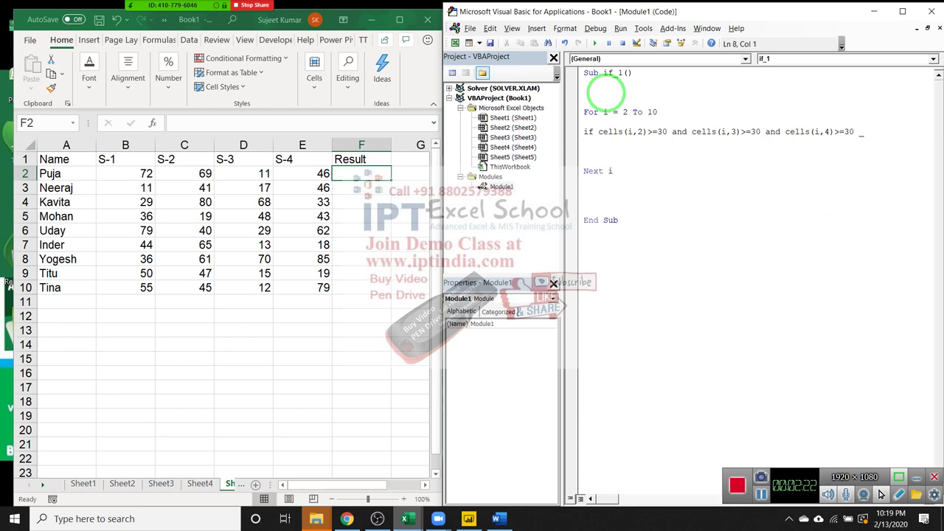
{"action": "type", "text": "cell"}
{"action": "type", "text": "s(i"}
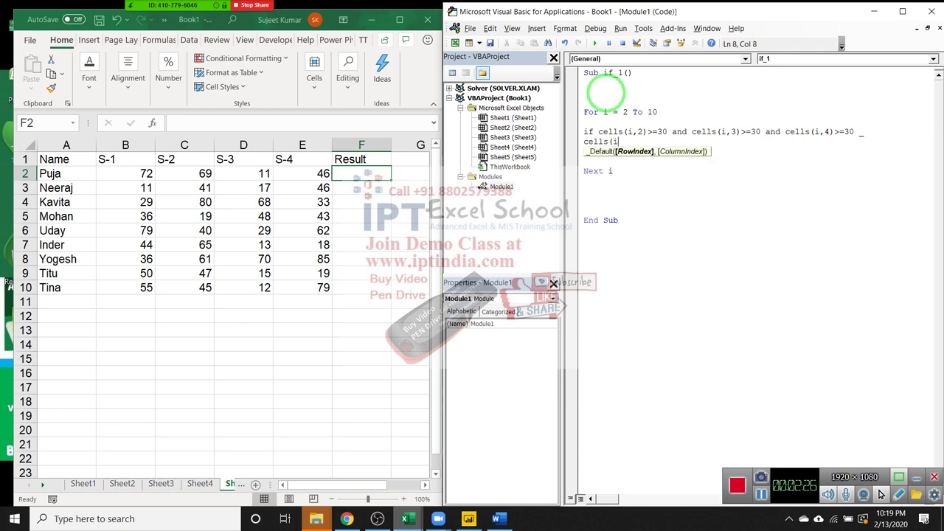
{"action": "type", "text": ",5)"}
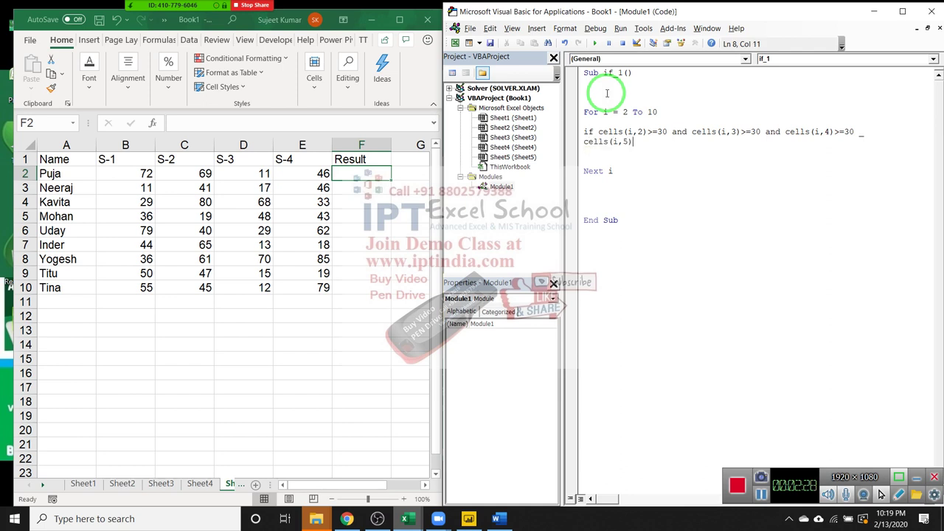
{"action": "type", "text": ">=33"}
{"action": "type", "text": "then"}
{"action": "key", "text": "BackSpace"}
{"action": "key", "text": "BackSpace"}
{"action": "key", "text": "BackSpace"}
{"action": "type", "text": "then"}
{"action": "key", "text": "Return"}
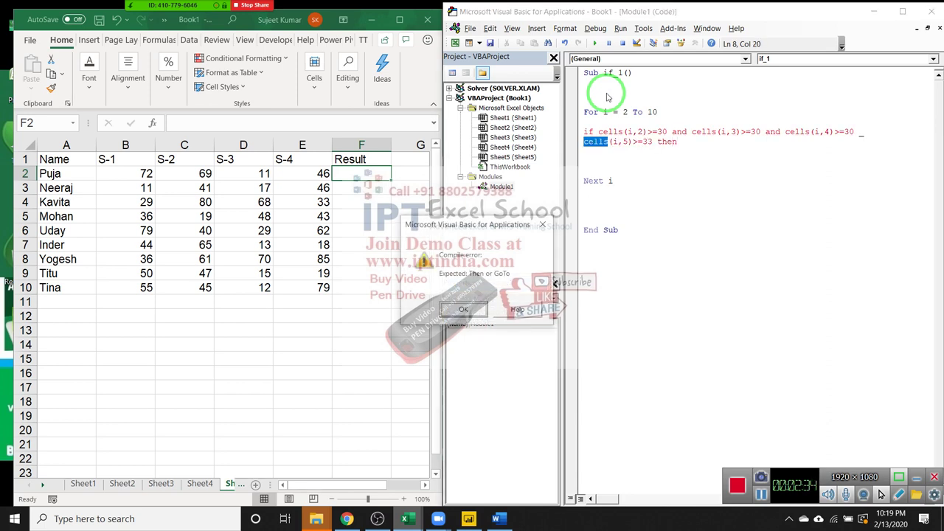
{"action": "key", "text": "Return"}
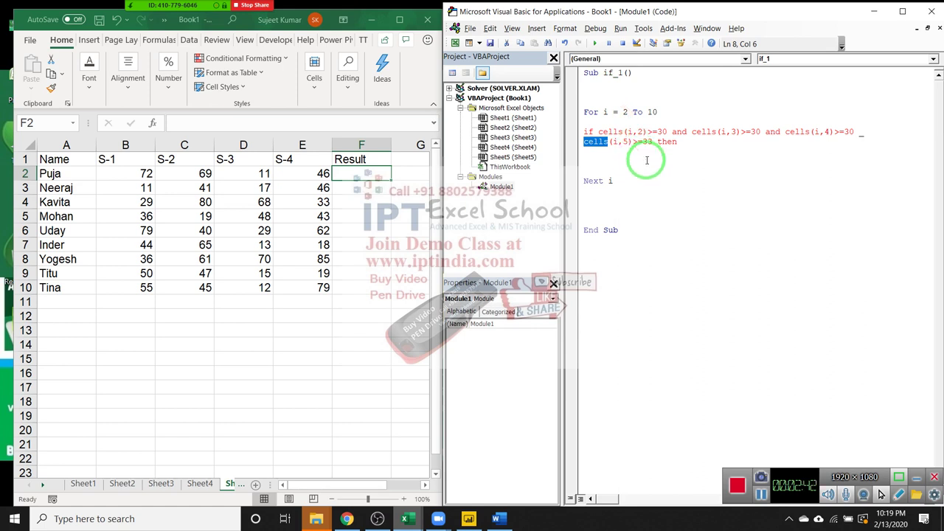
Delete the invalid character after >=30 on the first If line, dismissing the error messages
{"action": "left_click_drag", "start_coordinate": [652, 152], "coordinate": [849, 160]}
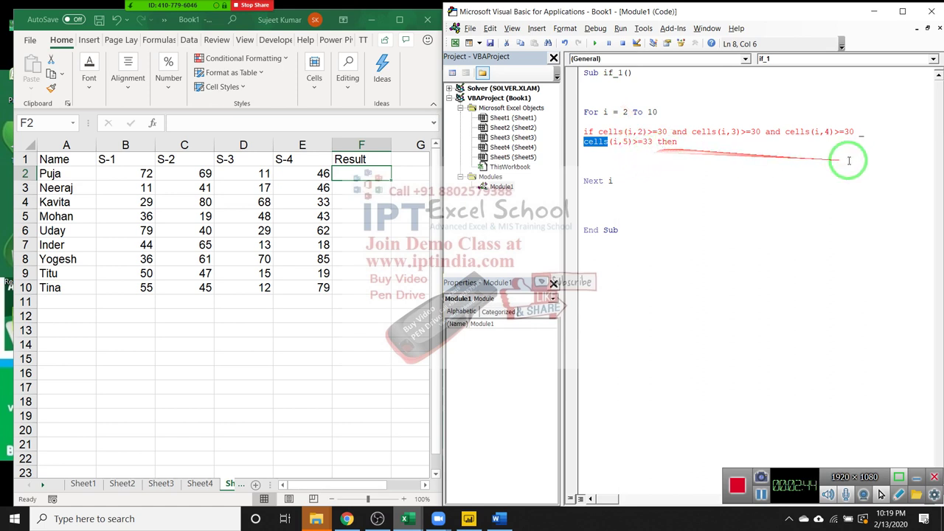
{"action": "left_click", "coordinate": [853, 132]}
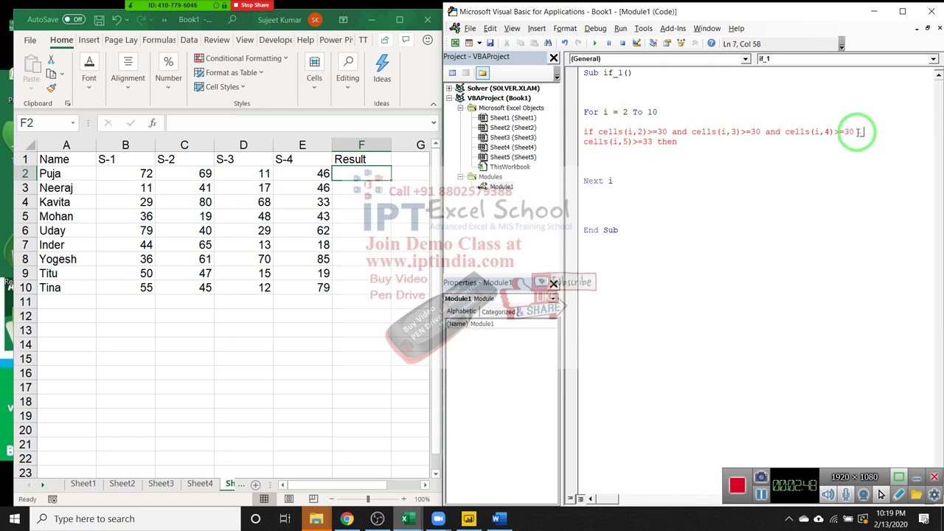
{"action": "key", "text": "BackSpace"}
{"action": "key", "text": "BackSpace"}
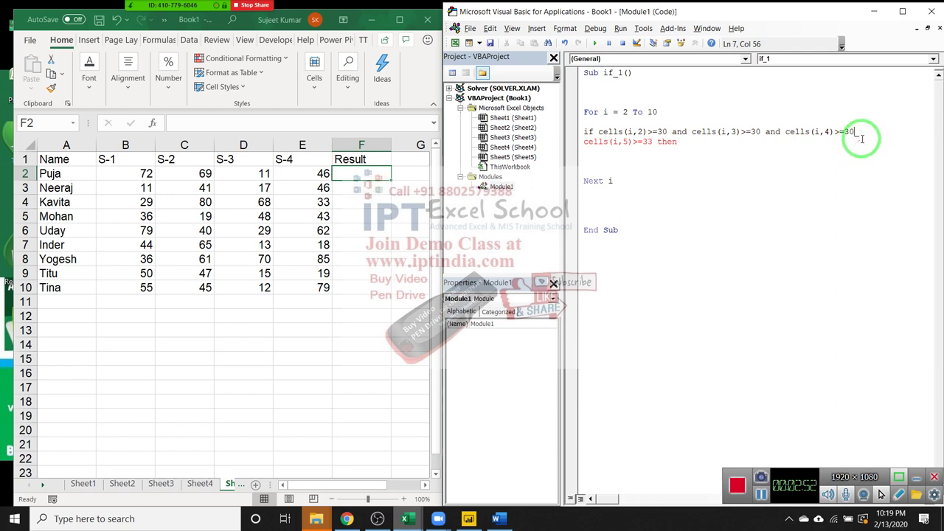
{"action": "left_click", "coordinate": [863, 141]}
{"action": "key", "text": "Return"}
{"action": "key", "text": "Down"}
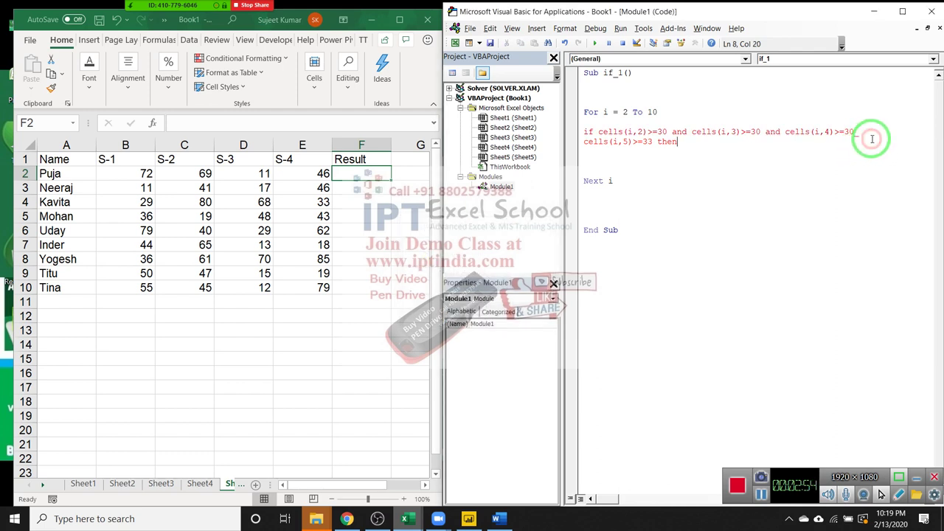
{"action": "left_click", "coordinate": [872, 137]}
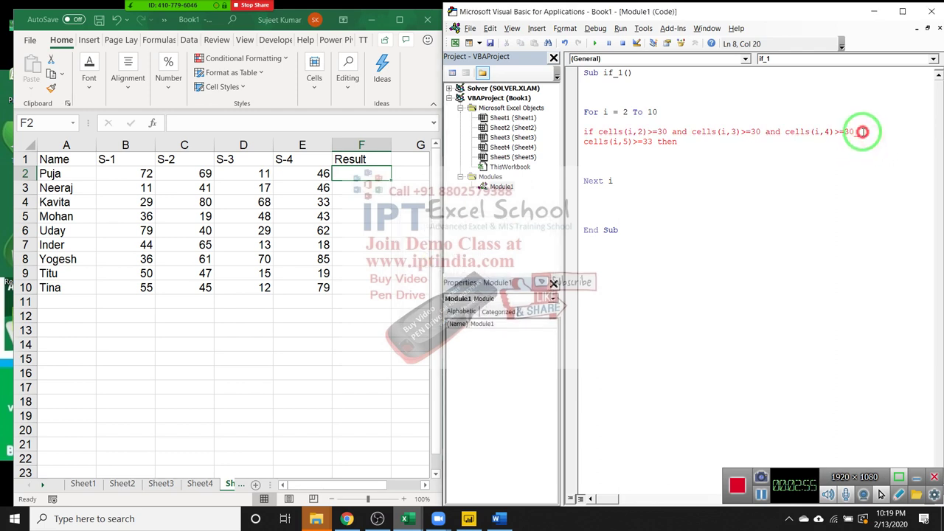
{"action": "left_click", "coordinate": [849, 166]}
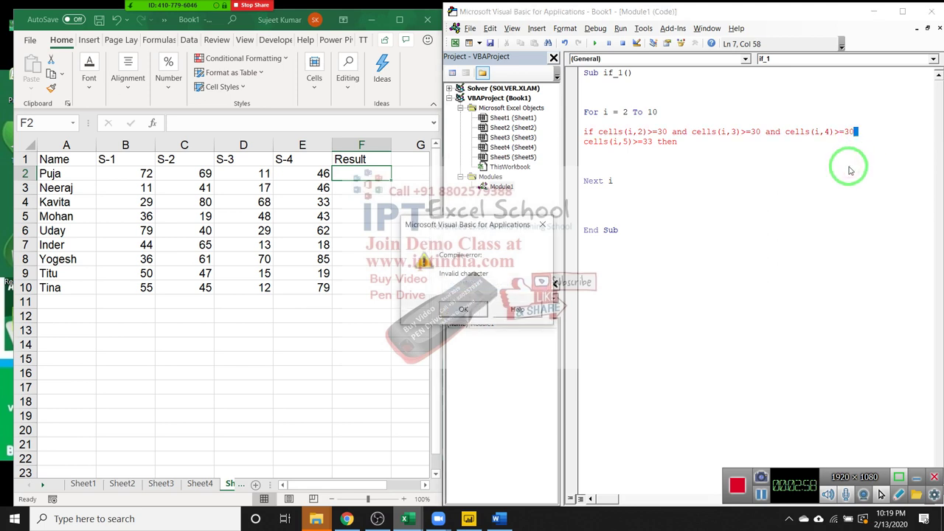
{"action": "key", "text": "Return"}
{"action": "key", "text": "BackSpace"}
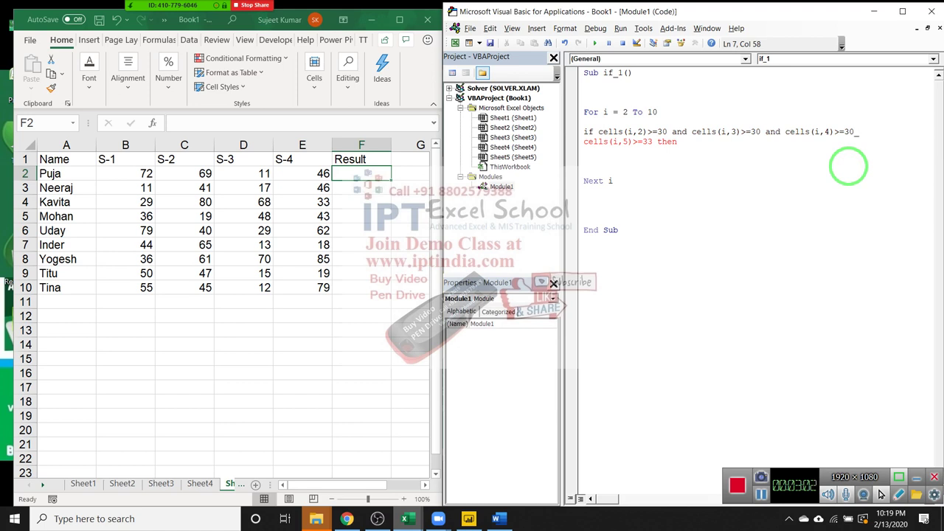
{"action": "left_click", "coordinate": [848, 167]}
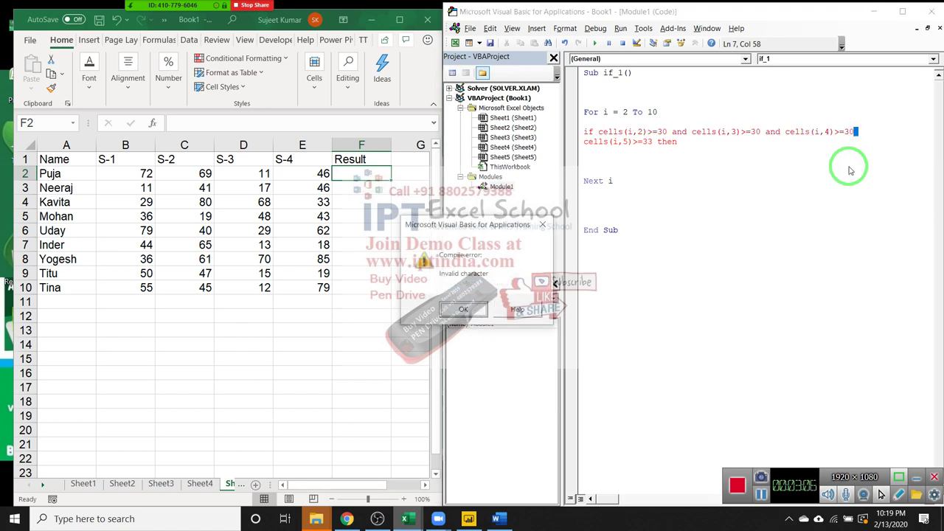
{"action": "key", "text": "Return"}
Rejoin and re-split the condition lines, leaving cells(i,5)>=33 without then on line 8
{"action": "left_click", "coordinate": [846, 189]}
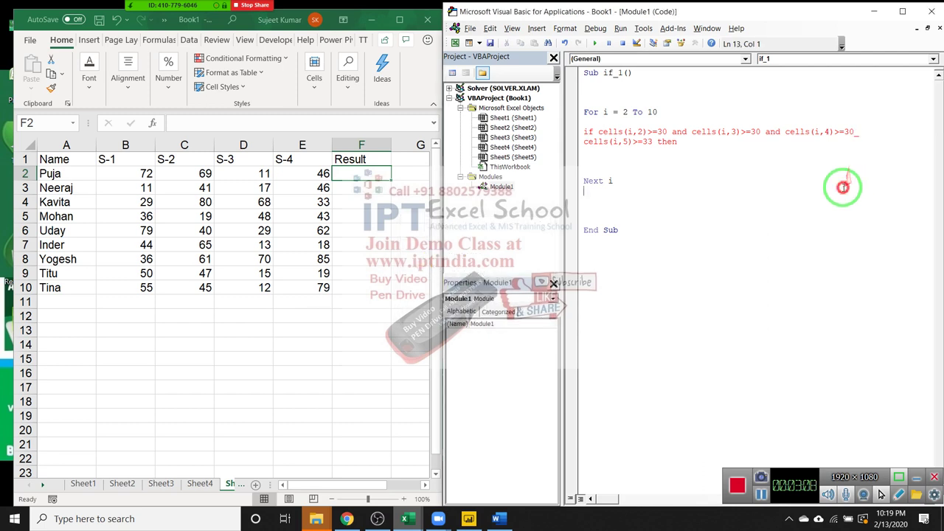
{"action": "left_click", "coordinate": [855, 133]}
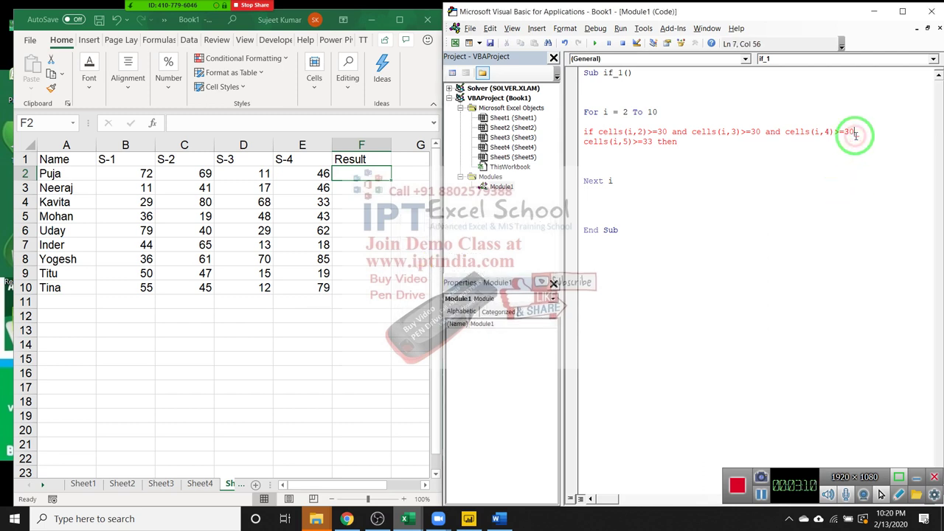
{"action": "left_click", "coordinate": [858, 149]}
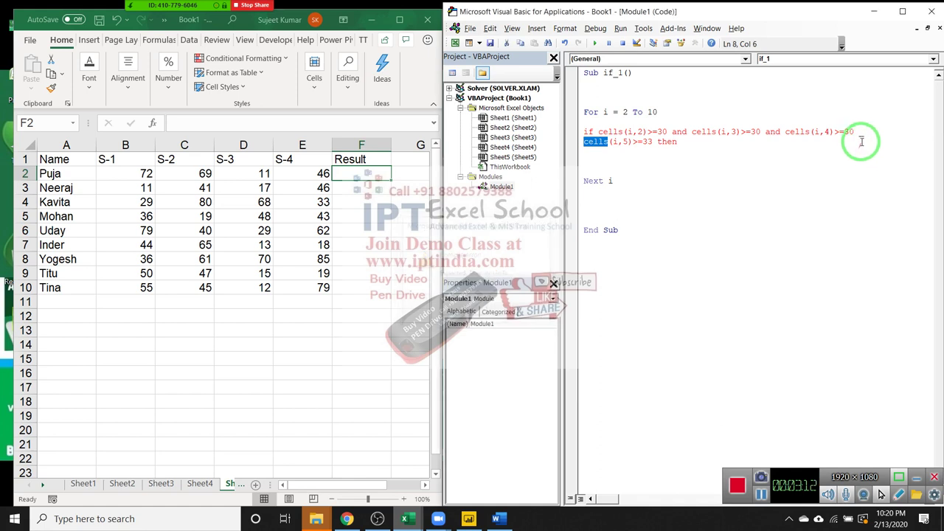
{"action": "left_click", "coordinate": [859, 133]}
{"action": "key", "text": "BackSpace"}
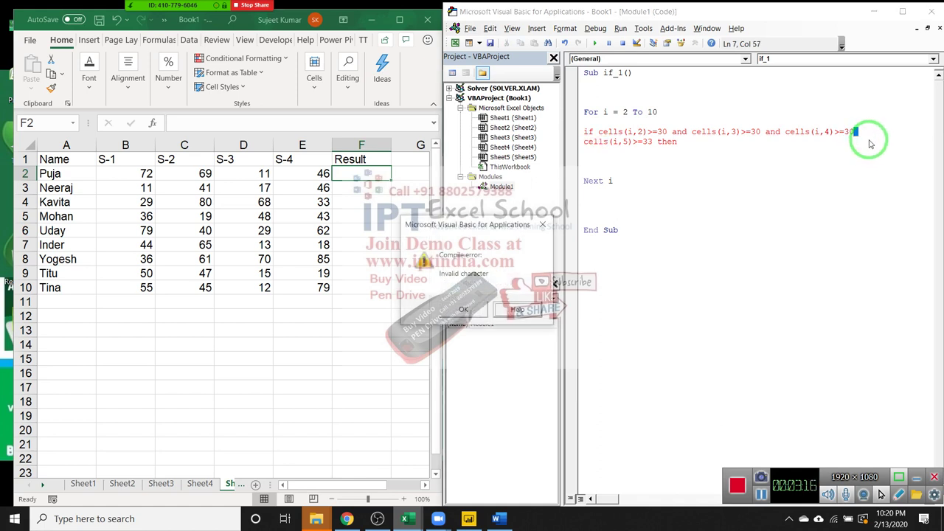
{"action": "key", "text": "Delete"}
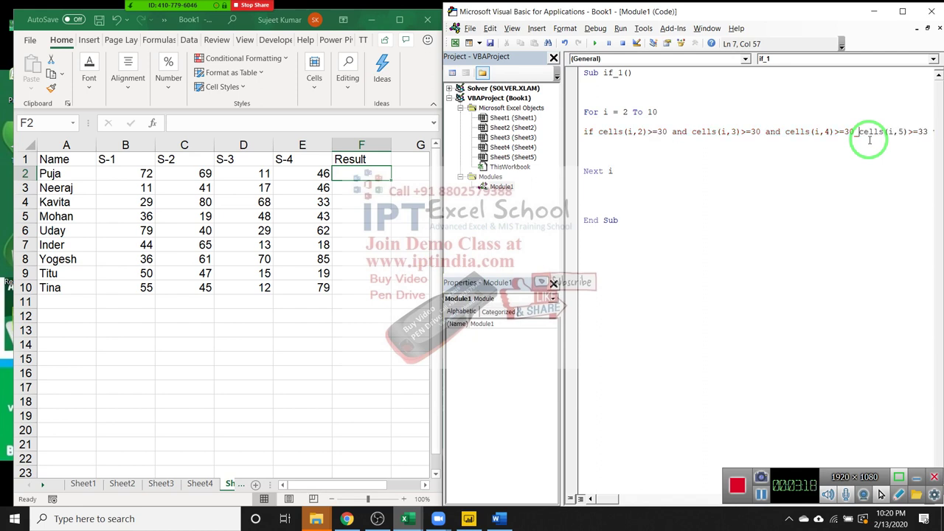
{"action": "key", "text": "BackSpace"}
{"action": "double_click", "coordinate": [870, 132]}
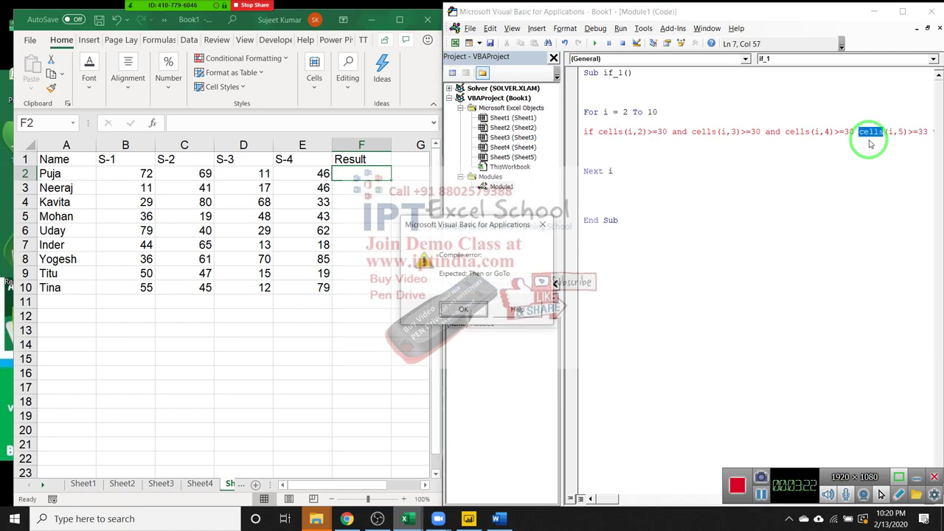
{"action": "key", "text": "Tab"}
{"action": "key", "text": "Escape"}
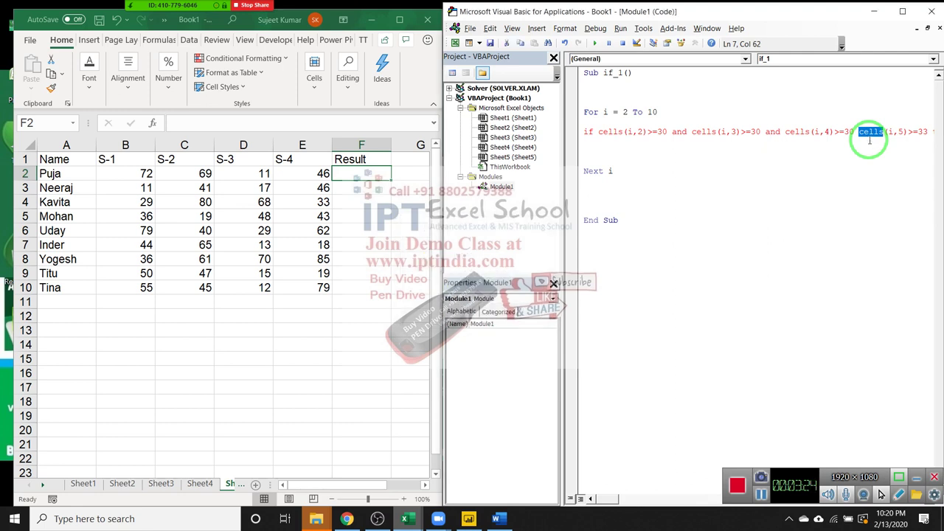
{"action": "key", "text": "Left"}
{"action": "key", "text": "Return"}
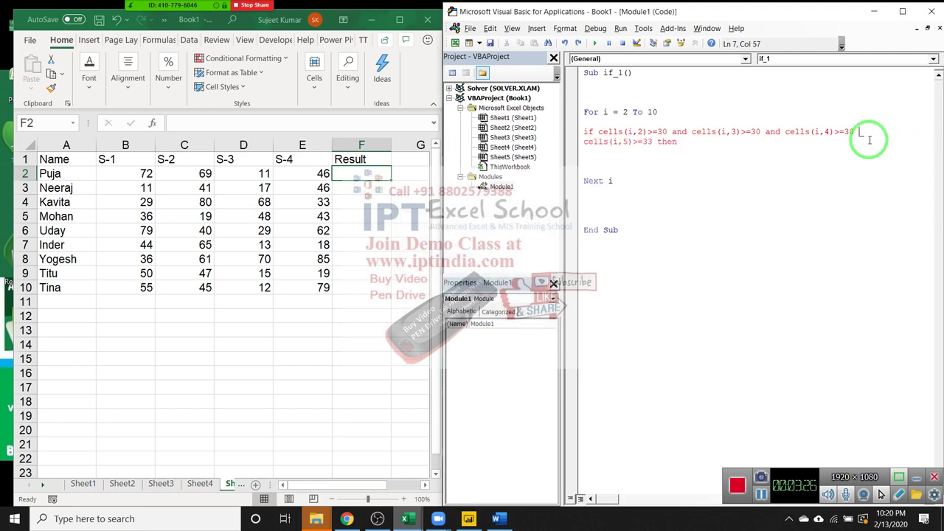
{"action": "key", "text": "BackSpace"}
{"action": "key", "text": "ctrl+z"}
{"action": "type", "text": "_"}
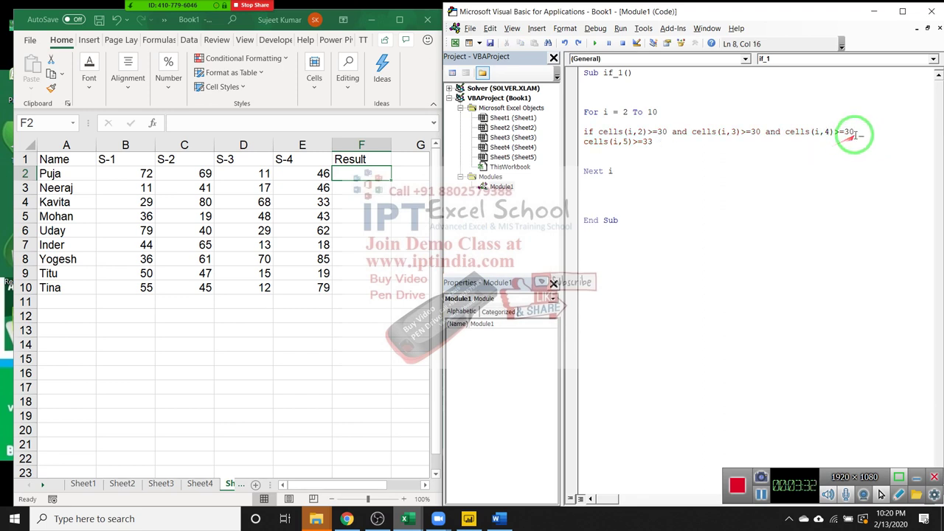
Complete the condition with and … then and set Cells(i, 6) = "Pass" in the If body
{"action": "left_click", "coordinate": [584, 142]}
{"action": "type", "text": "and"}
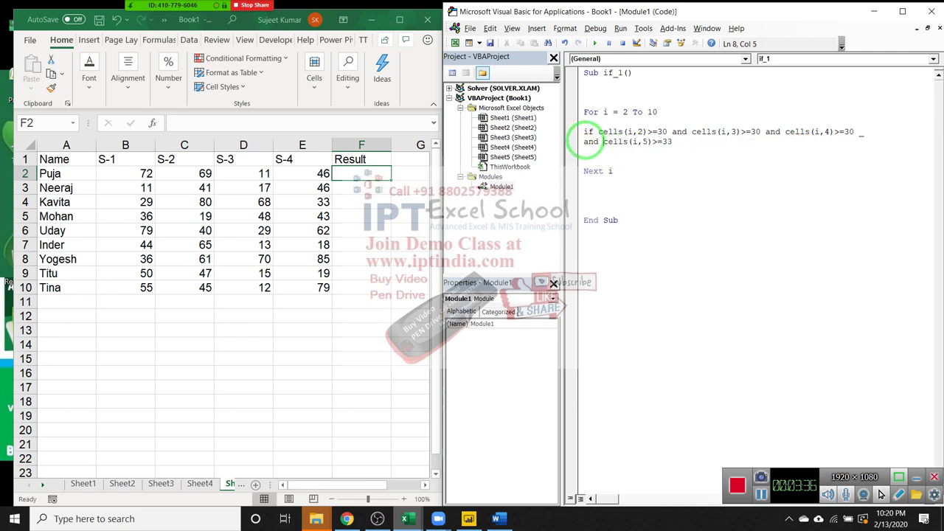
{"action": "left_click", "coordinate": [680, 141]}
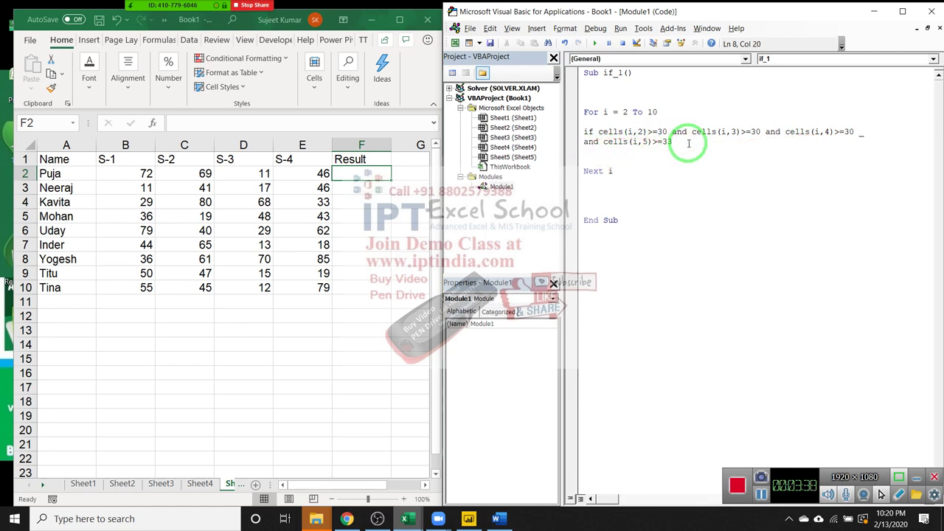
{"action": "type", "text": "then"}
{"action": "key", "text": "Return"}
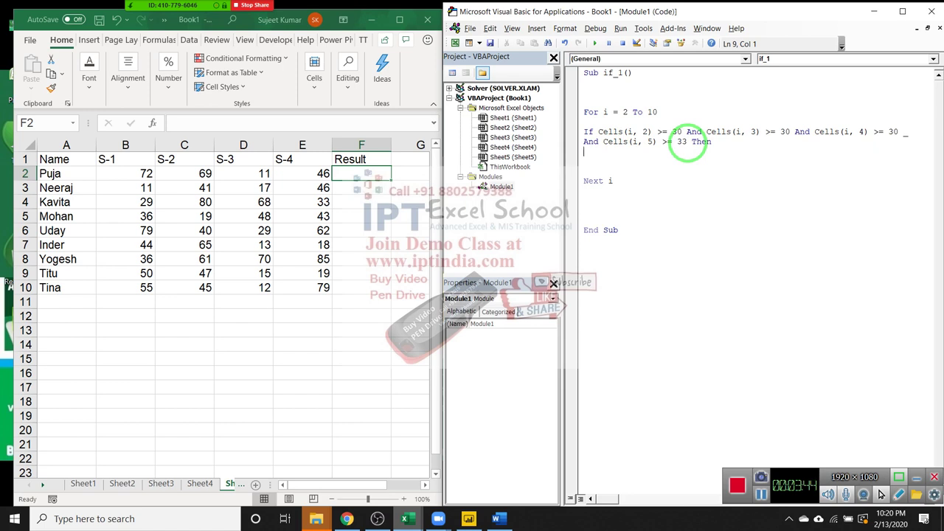
{"action": "type", "text": "ran"}
{"action": "type", "text": "g"}
{"action": "key", "text": "BackSpace"}
{"action": "key", "text": "BackSpace"}
{"action": "key", "text": "BackSpace"}
{"action": "key", "text": "BackSpace"}
{"action": "type", "text": "cells("}
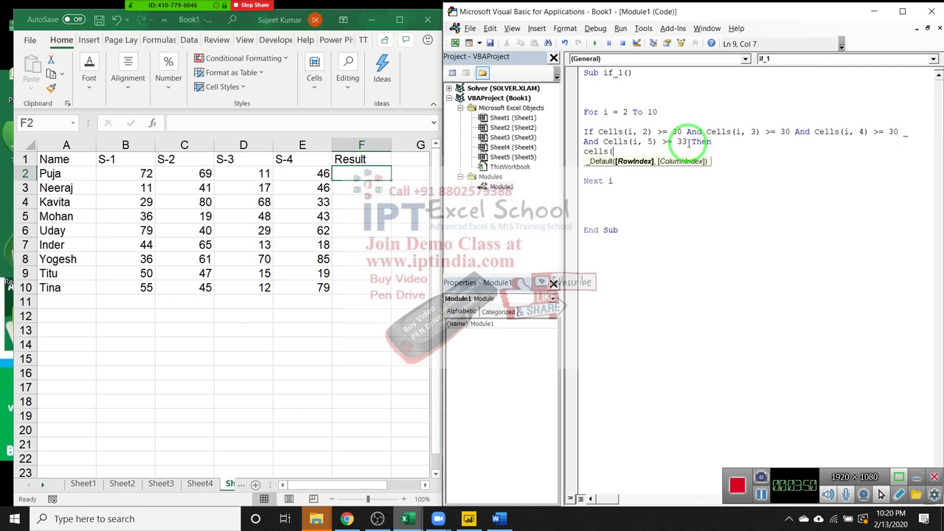
{"action": "type", "text": "i,6"}
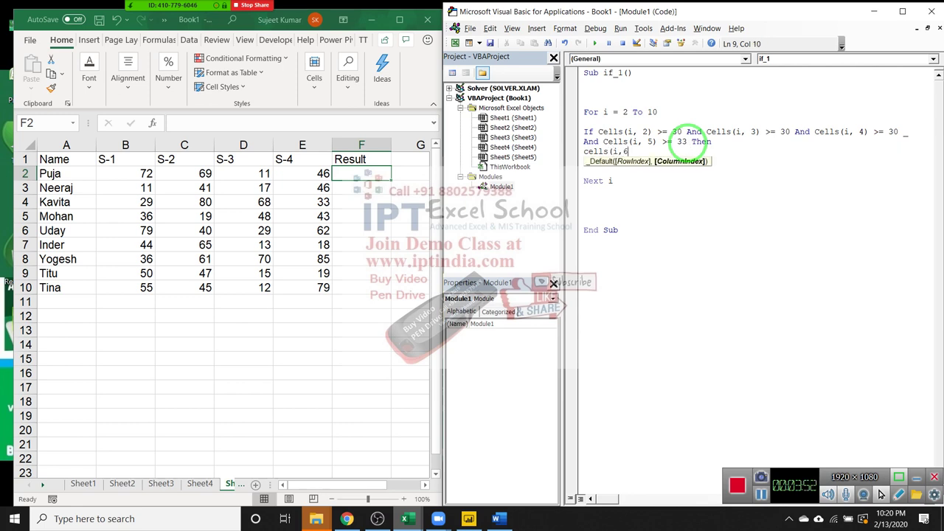
{"action": "type", "text": ")"}
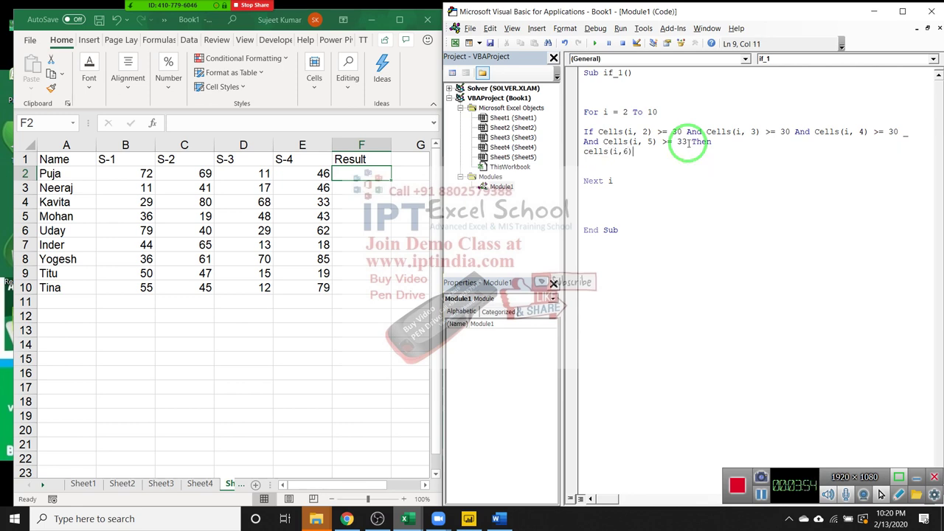
{"action": "type", "text": "="}
{"action": "type", "text": "Re"}
{"action": "type", "text": "u"}
{"action": "type", "text": "su"}
{"action": "type", "text": "lt"}
{"action": "key", "text": "BackSpace"}
{"action": "key", "text": "BackSpace"}
{"action": "key", "text": "BackSpace"}
{"action": "key", "text": "BackSpace"}
{"action": "key", "text": "BackSpace"}
{"action": "key", "text": "BackSpace"}
{"action": "type", "text": "Pas"}
{"action": "type", "text": "s\""}
{"action": "key", "text": "Return"}
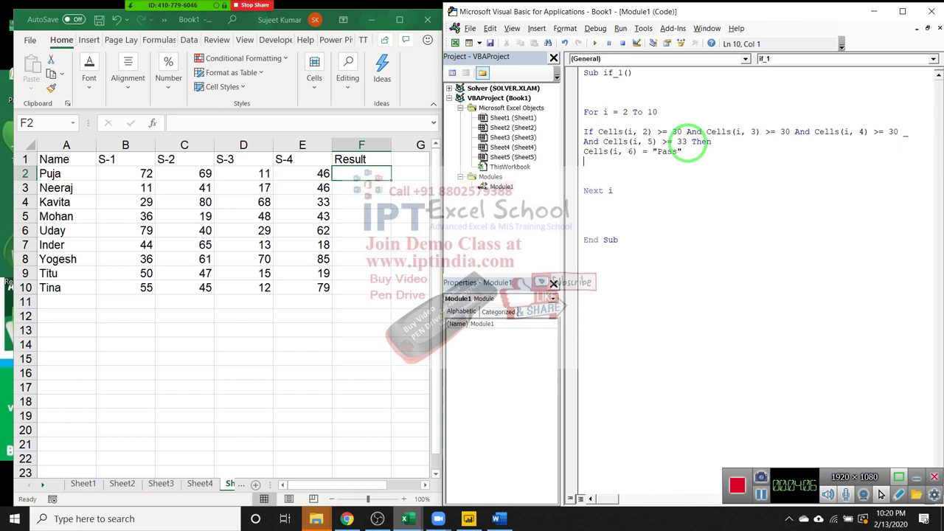
Add an Else branch with the pasted Cells(i, 6) assignment, closed by End If
{"action": "type", "text": "Else"}
{"action": "key", "text": "Return"}
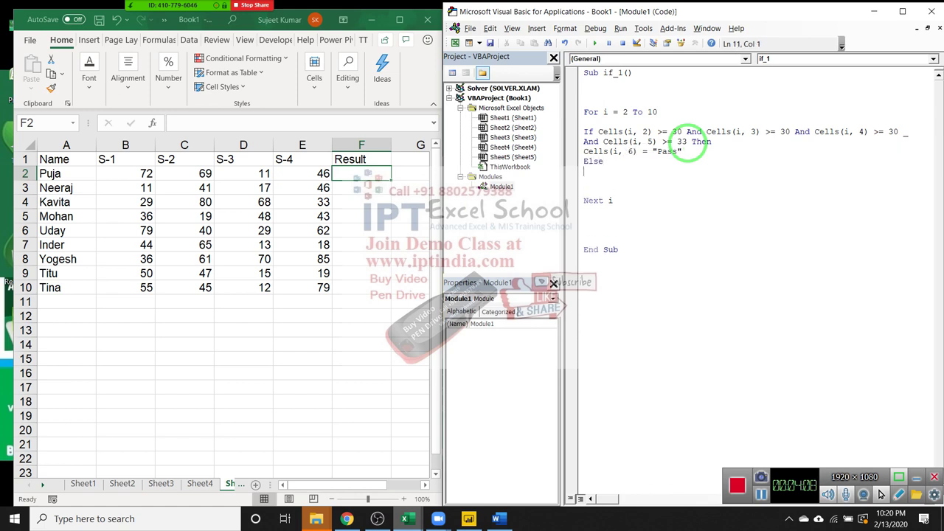
{"action": "key", "text": "shift+Up"}
{"action": "key", "text": "ctrl+c"}
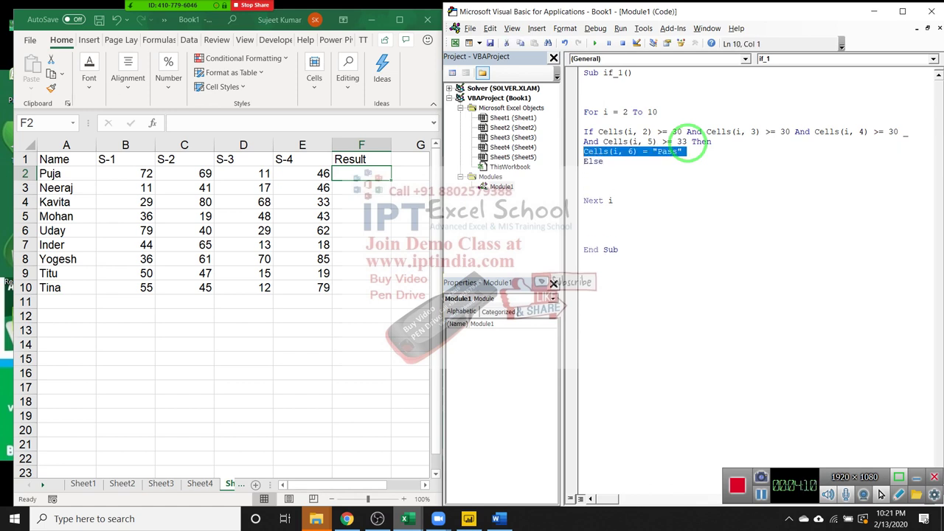
{"action": "key", "text": "Down"}
{"action": "key", "text": "Down"}
{"action": "key", "text": "ctrl+v"}
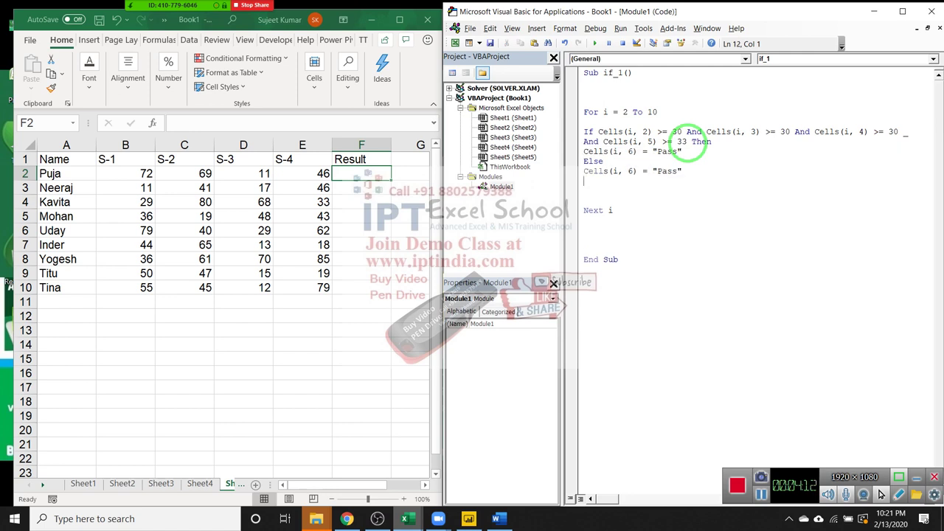
{"action": "type", "text": "end if"}
{"action": "left_click_drag", "start_coordinate": [605, 141], "coordinate": [668, 142]}
{"action": "double_click", "coordinate": [665, 171]}
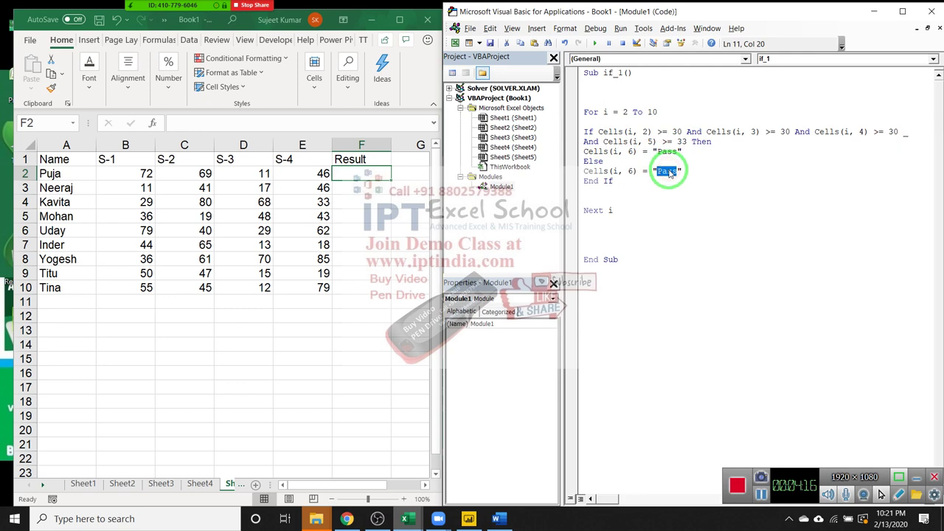
Change the Else value to "Fail", run if_1, and check Yogesh's Pass in the sheet
{"action": "type", "text": "Fail"}
{"action": "left_click", "coordinate": [611, 220]}
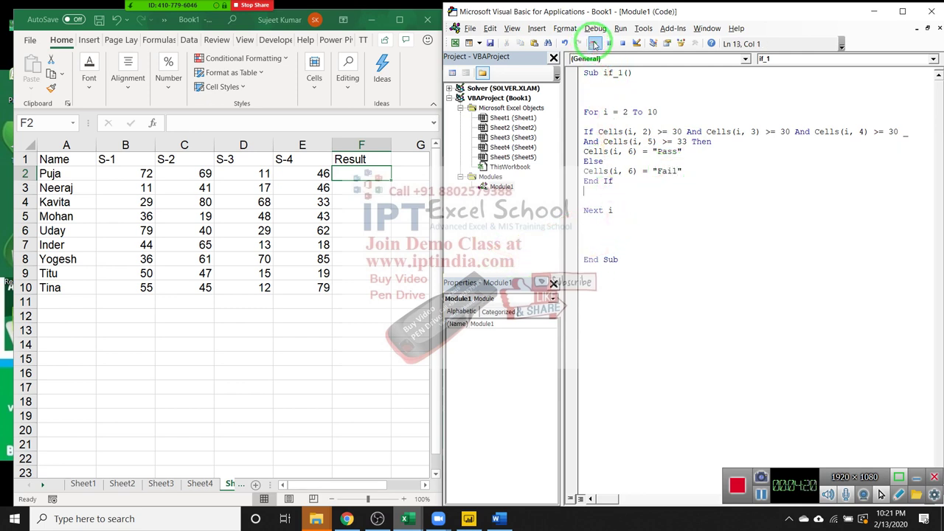
{"action": "left_click", "coordinate": [595, 42]}
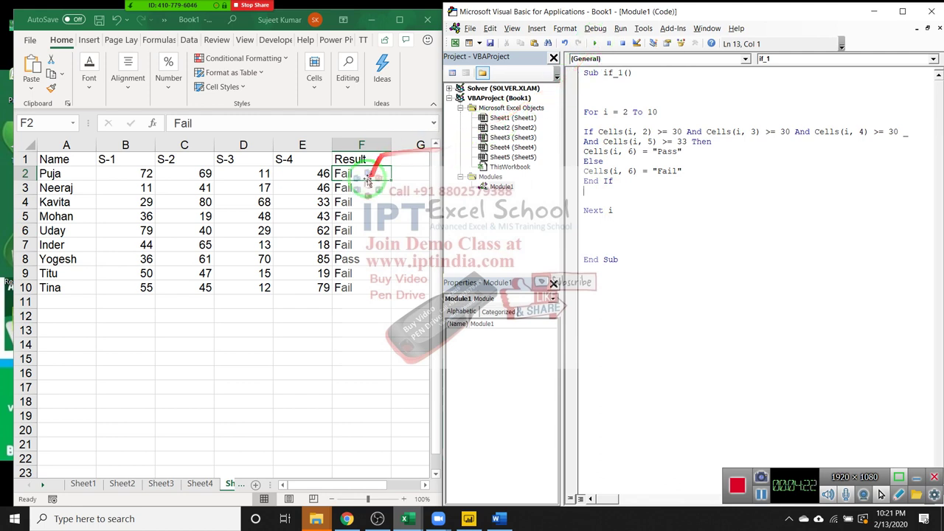
{"action": "left_click", "coordinate": [359, 259]}
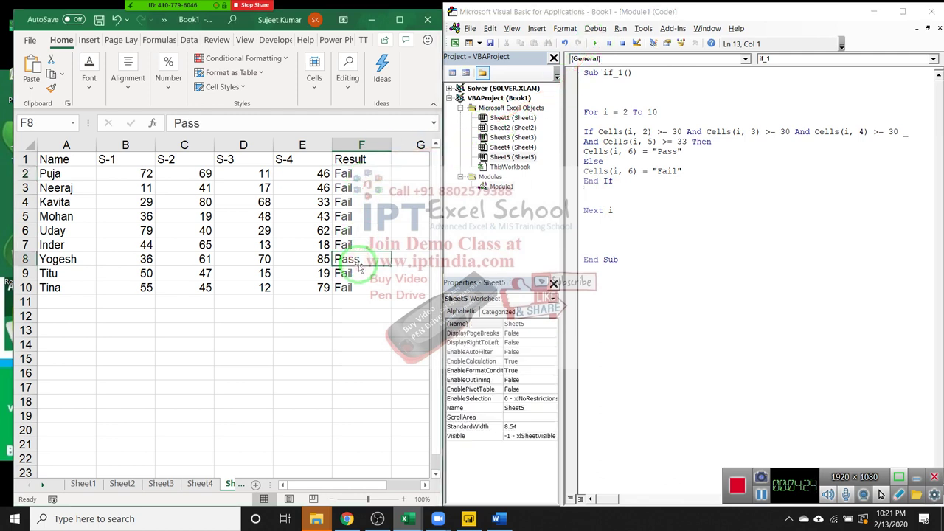
Remove the blank lines throughout the if_1 macro code
{"action": "left_click_drag", "start_coordinate": [685, 263], "coordinate": [582, 79]}
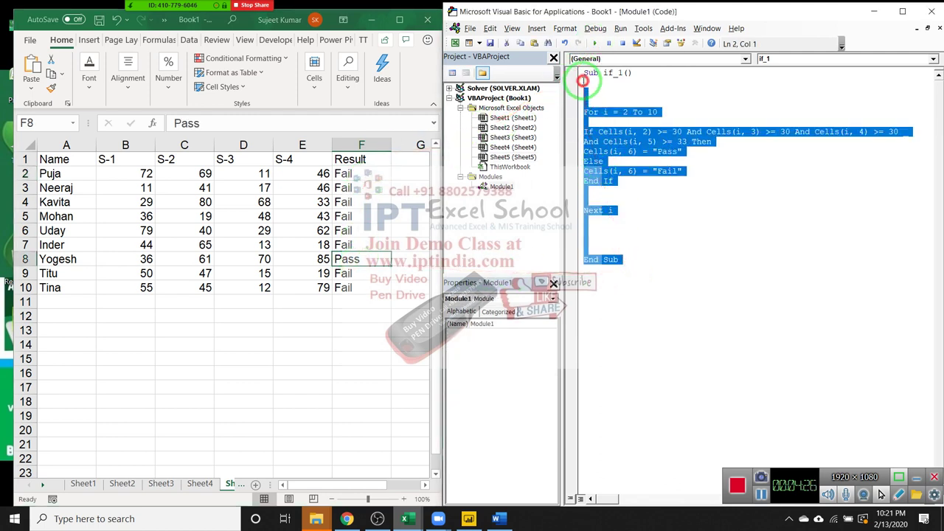
{"action": "left_click", "coordinate": [588, 84]}
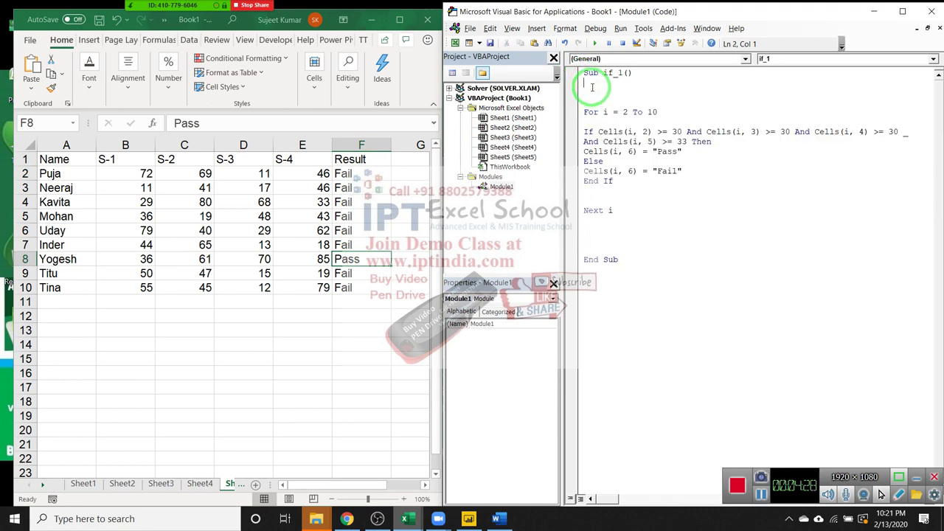
{"action": "key", "text": "Delete"}
{"action": "key", "text": "Delete"}
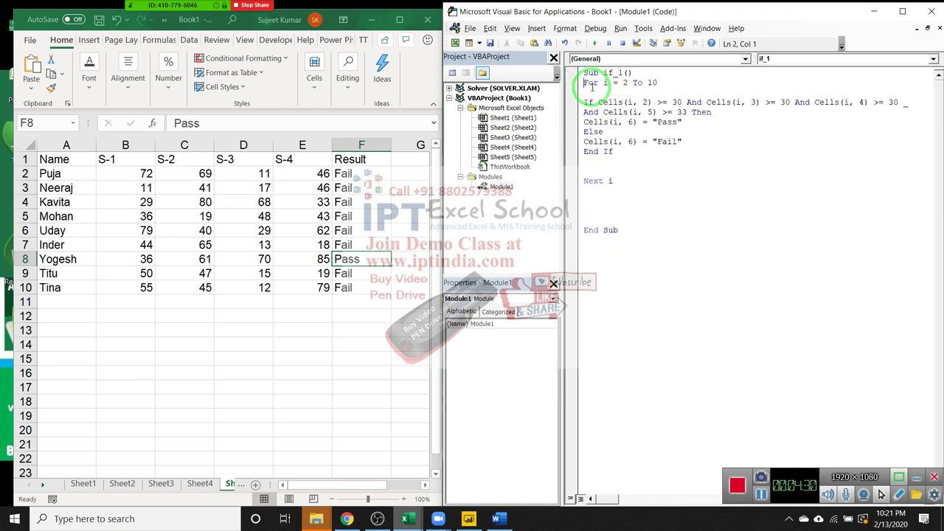
{"action": "key", "text": "Delete"}
{"action": "key", "text": "Down"}
{"action": "key", "text": "Delete"}
{"action": "key", "text": "Down"}
{"action": "key", "text": "Down"}
{"action": "key", "text": "Down"}
{"action": "key", "text": "Down"}
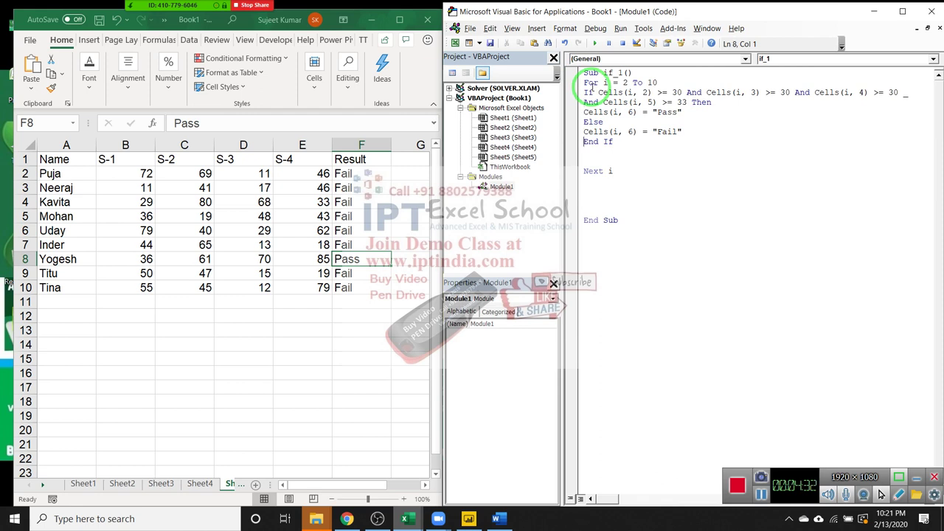
{"action": "key", "text": "Down"}
{"action": "key", "text": "Delete"}
{"action": "key", "text": "Delete"}
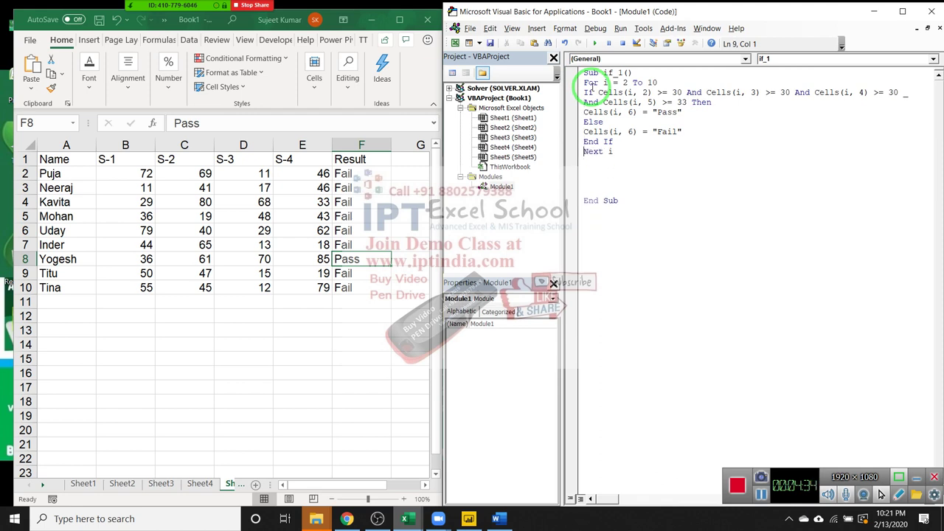
{"action": "key", "text": "Down"}
{"action": "key", "text": "Delete"}
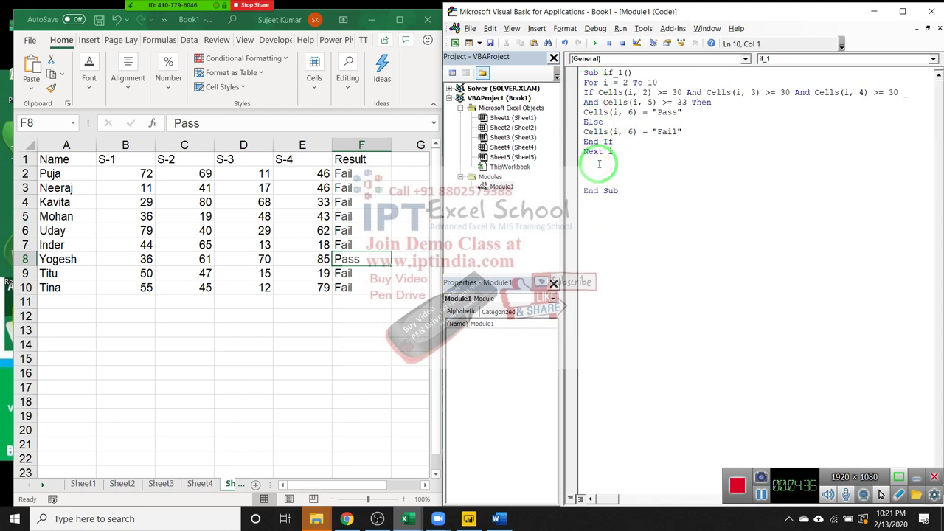
{"action": "key", "text": "Delete"}
{"action": "key", "text": "Delete"}
{"action": "key", "text": "Delete"}
Duplicate the if_1 macro below and strip its If/Else block, leaving the empty loop
{"action": "left_click_drag", "start_coordinate": [324, 218], "coordinate": [708, 227]}
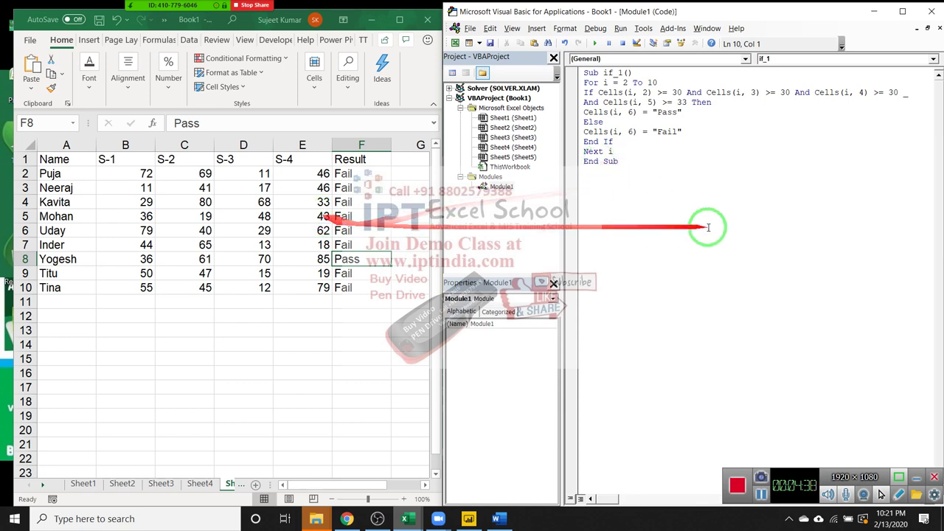
{"action": "left_click_drag", "start_coordinate": [667, 199], "coordinate": [574, 68]}
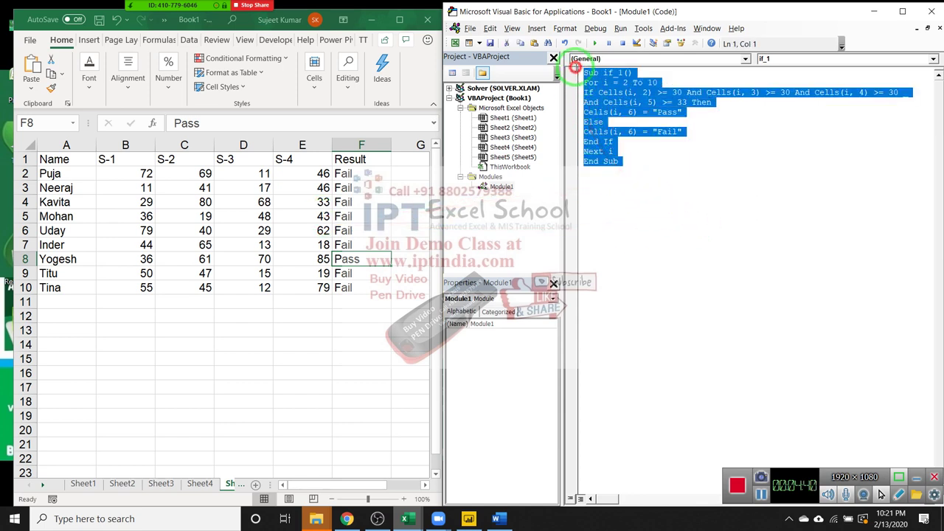
{"action": "key", "text": "ctrl+c"}
{"action": "left_click", "coordinate": [605, 175]}
{"action": "key", "text": "ctrl+v"}
{"action": "left_click", "coordinate": [611, 235]}
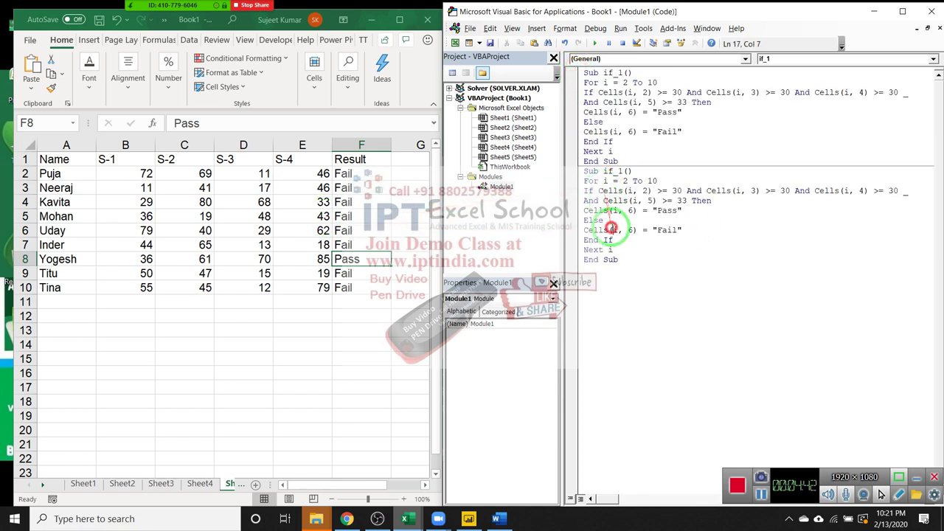
{"action": "left_click", "coordinate": [585, 191]}
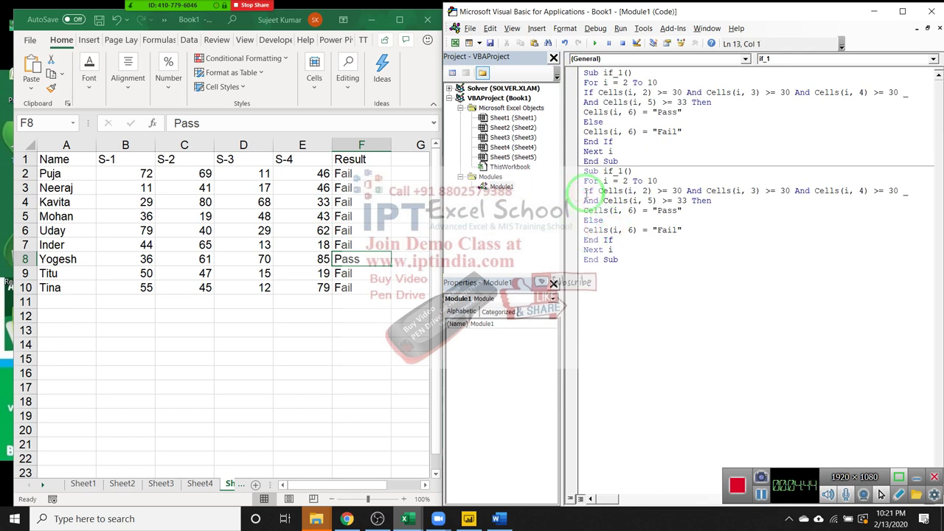
{"action": "key", "text": "shift+Down"}
{"action": "key", "text": "shift+Down"}
{"action": "key", "text": "shift+Down"}
{"action": "key", "text": "Delete"}
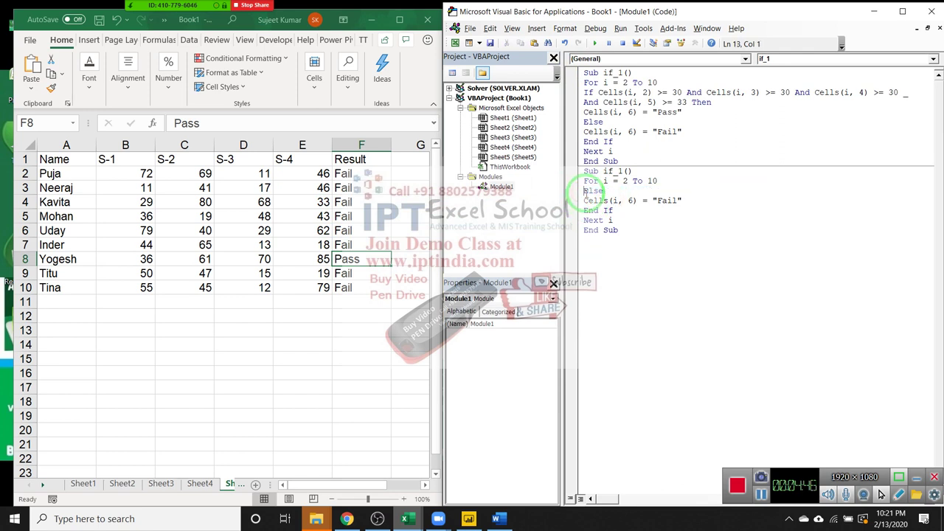
{"action": "key", "text": "shift+Down"}
{"action": "key", "text": "Delete"}
{"action": "key", "text": "Up"}
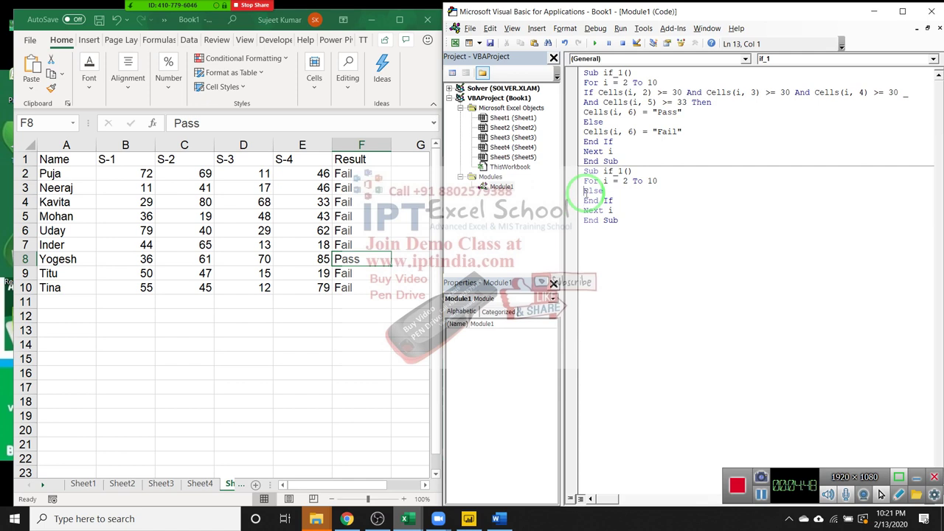
{"action": "key", "text": "shift+Down"}
{"action": "key", "text": "shift+Down"}
{"action": "key", "text": "Delete"}
{"action": "key", "text": "Return"}
{"action": "key", "text": "Return"}
{"action": "key", "text": "Return"}
{"action": "key", "text": "Return"}
{"action": "key", "text": "Return"}
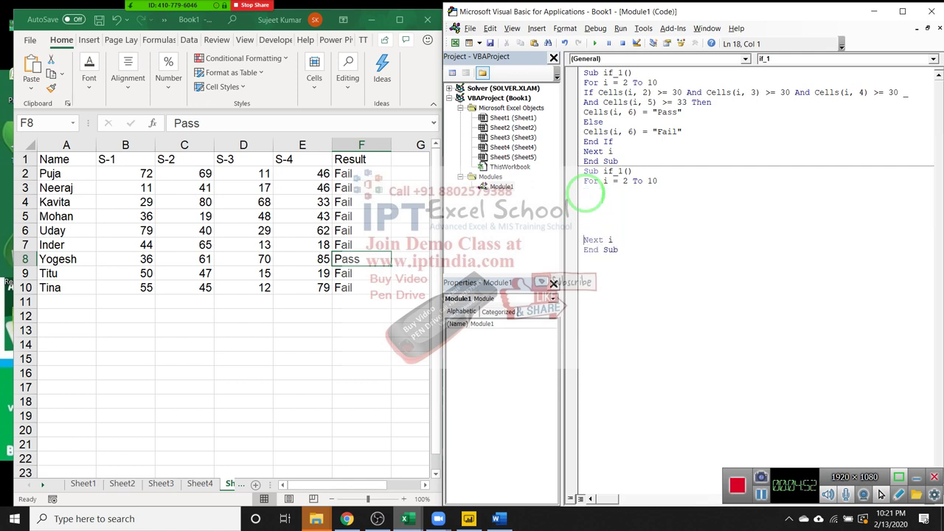
{"action": "key", "text": "Up"}
Type nested Ifs testing cells(i,2) through cells(i,5) against 30, beginning cells(i,6)="Pass inside
{"action": "type", "text": "if c"}
{"action": "type", "text": "ells(i"}
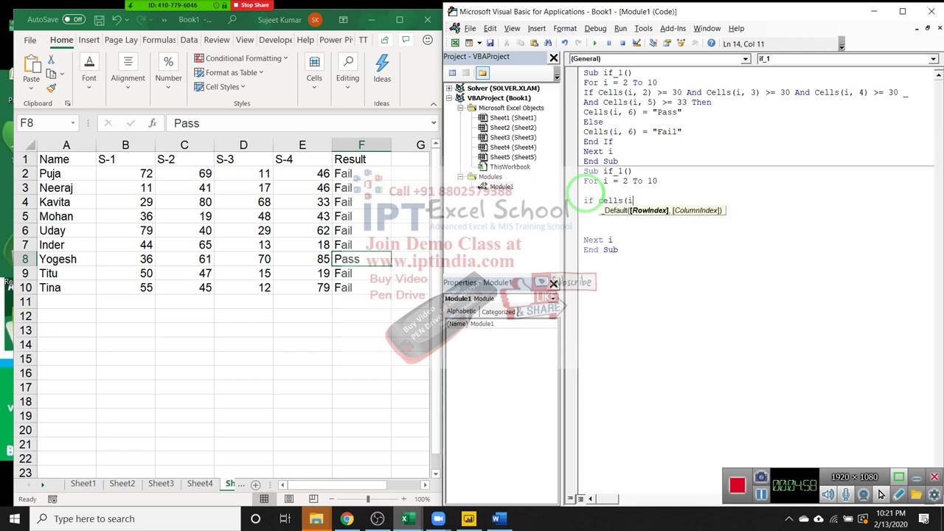
{"action": "type", "text": ",2)"}
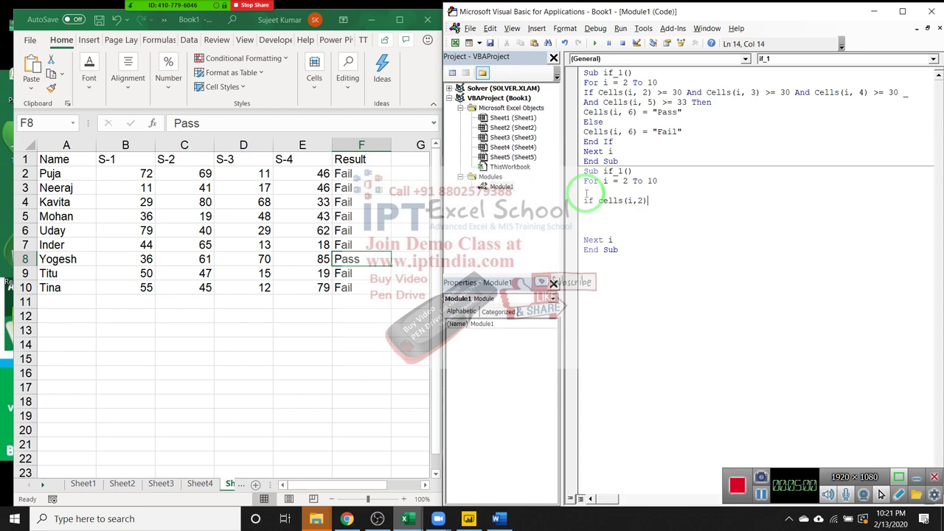
{"action": "type", "text": ">"}
{"action": "type", "text": "30 t"}
{"action": "type", "text": "hen"}
{"action": "key", "text": "Return"}
{"action": "key", "text": "Return"}
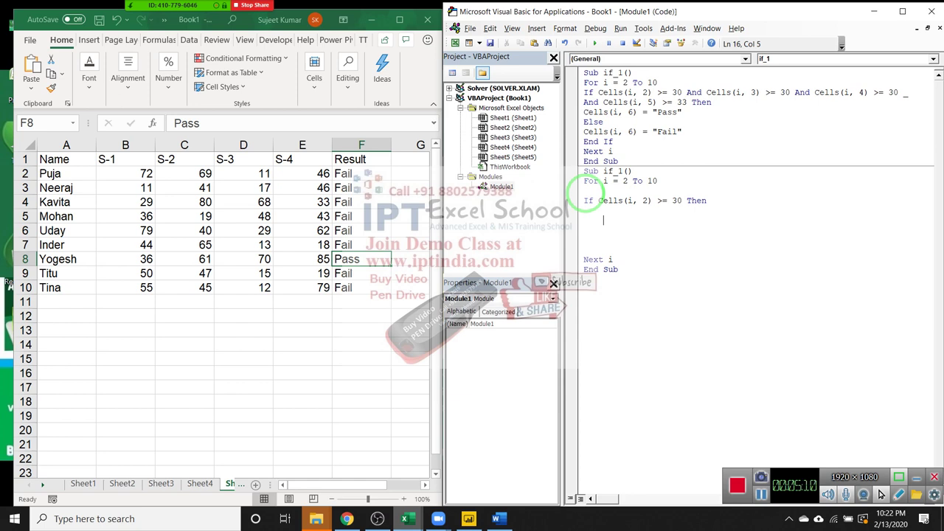
{"action": "type", "text": "if"}
{"action": "type", "text": " cells("}
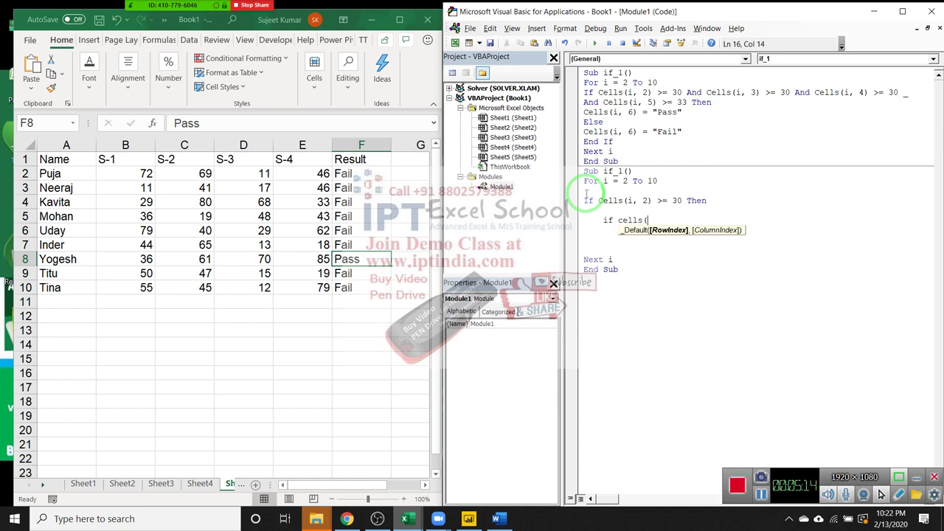
{"action": "type", "text": "i,"}
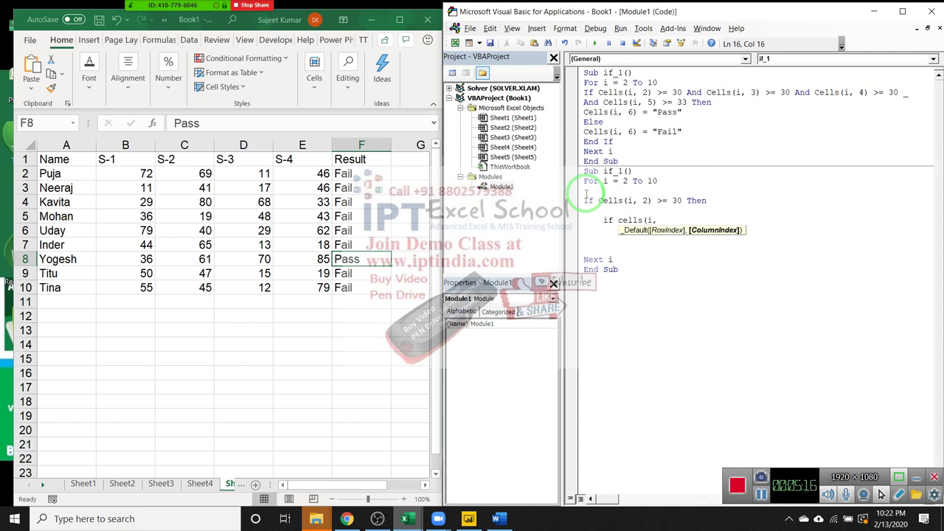
{"action": "type", "text": "3)>="}
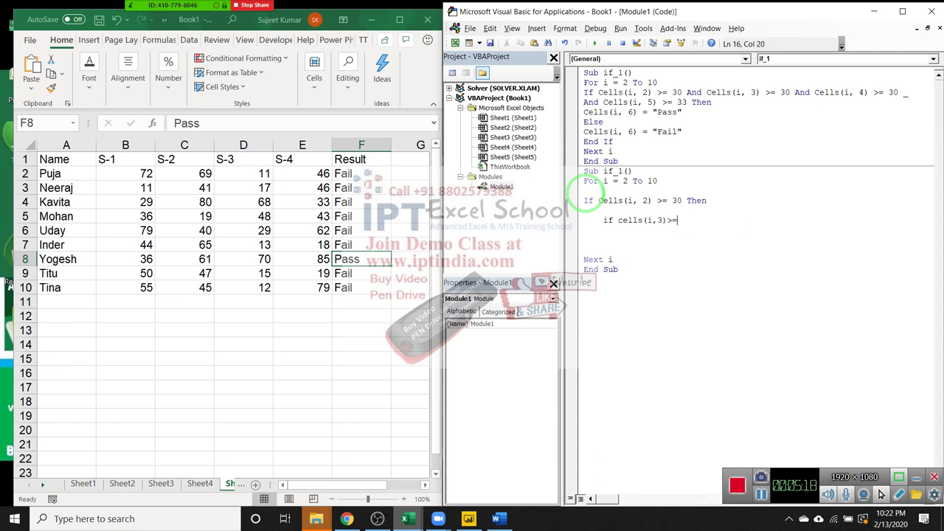
{"action": "type", "text": "30 then"}
{"action": "key", "text": "Return"}
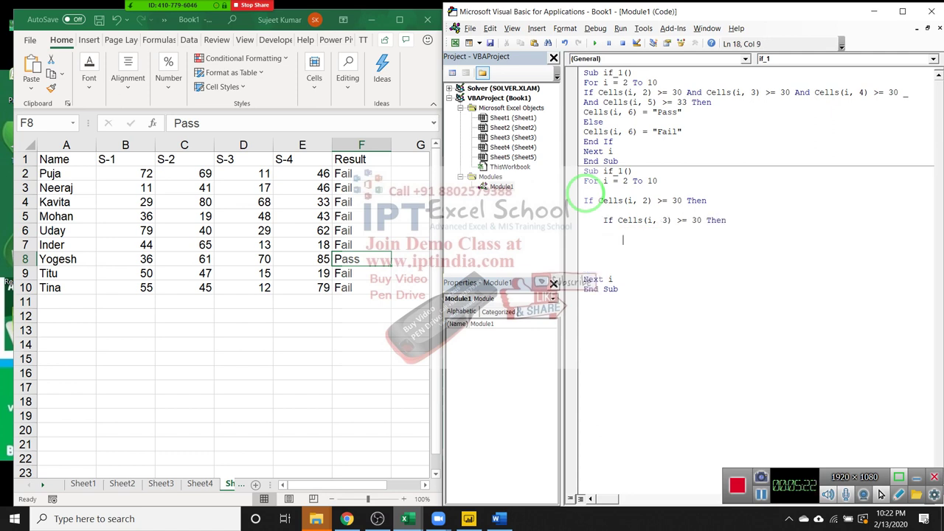
{"action": "key", "text": "Tab"}
{"action": "type", "text": "if cells"}
{"action": "type", "text": "(i"}
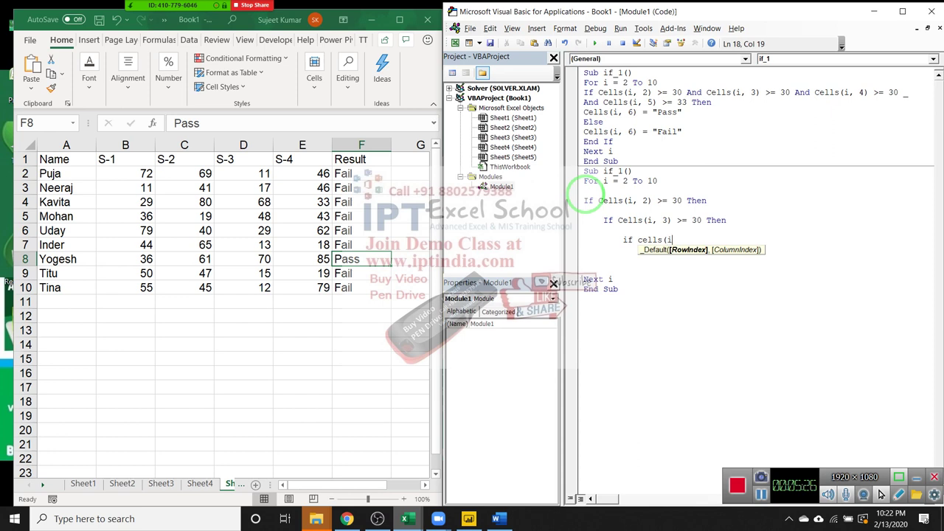
{"action": "type", "text": ",4"}
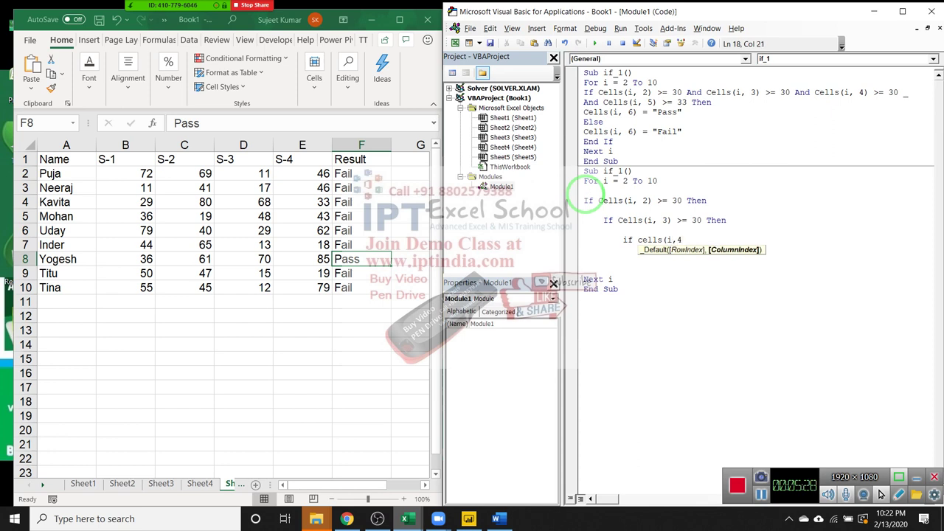
{"action": "type", "text": ")>"}
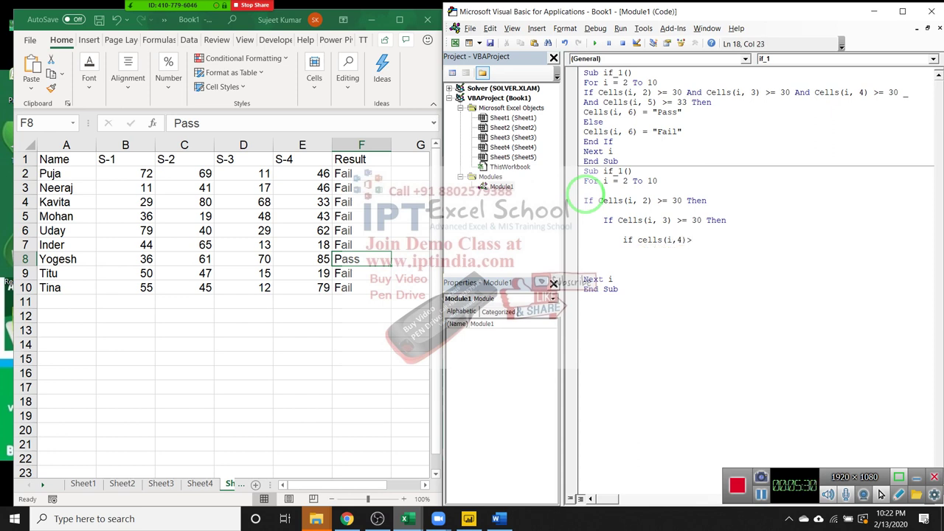
{"action": "type", "text": "30"}
{"action": "type", "text": " then"}
{"action": "key", "text": "Return"}
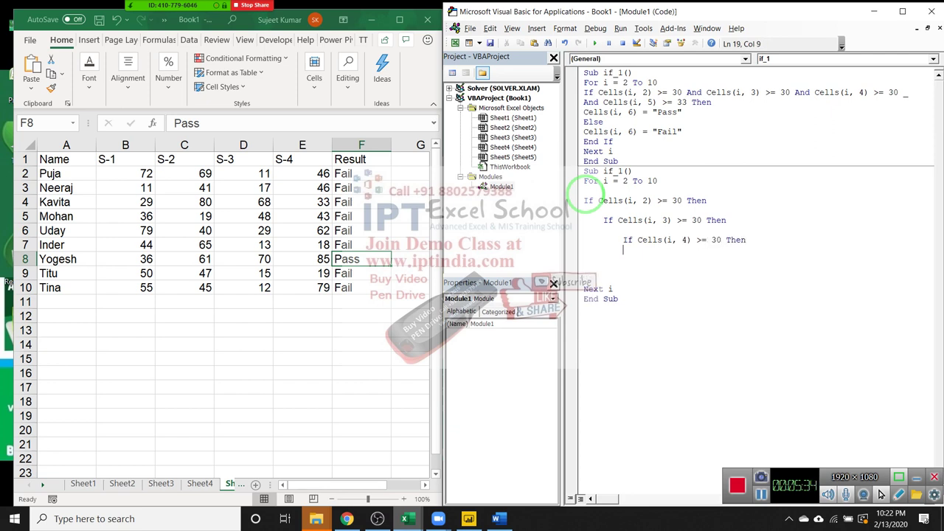
{"action": "key", "text": "Return"}
{"action": "key", "text": "Tab"}
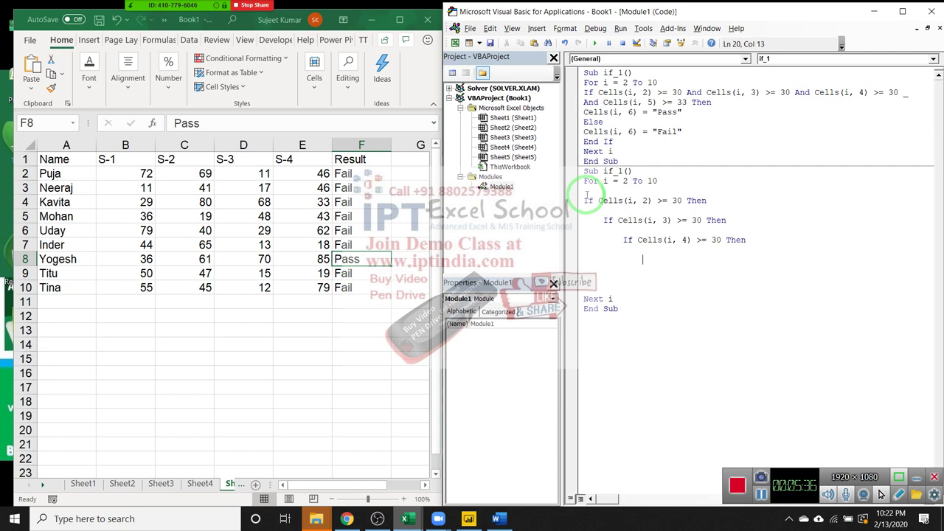
{"action": "type", "text": "if  "}
{"action": "type", "text": "cells("}
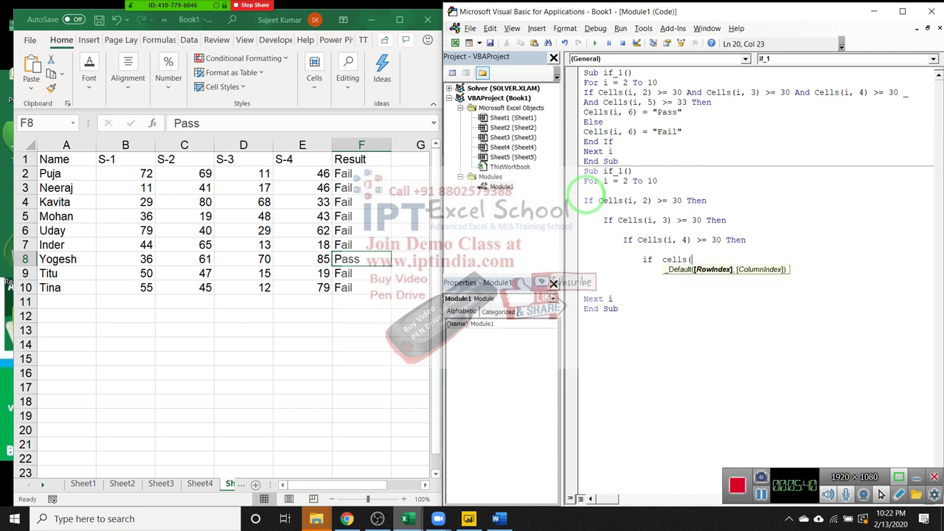
{"action": "type", "text": "i,5"}
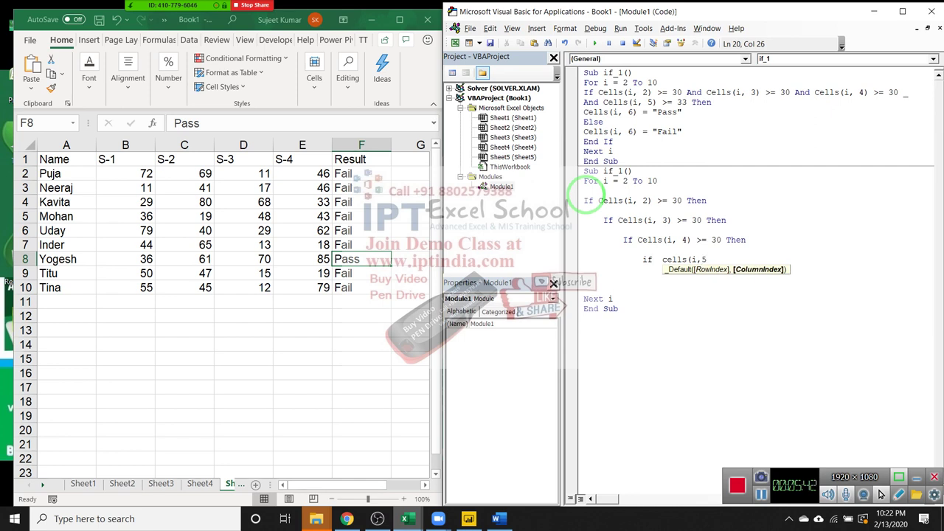
{"action": "type", "text": ")>="}
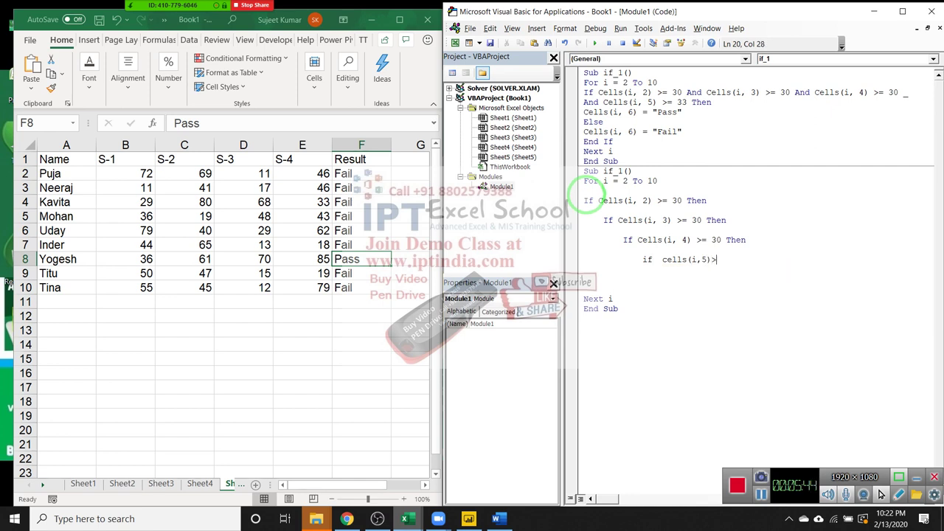
{"action": "type", "text": "30 "}
{"action": "type", "text": "then"}
{"action": "key", "text": "Return"}
{"action": "key", "text": "Return"}
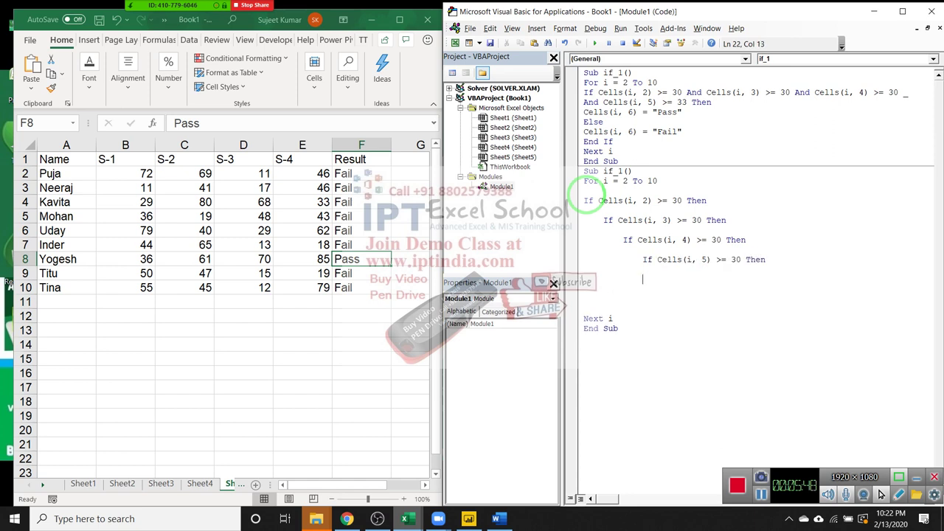
{"action": "type", "text": "cells"}
{"action": "type", "text": "("}
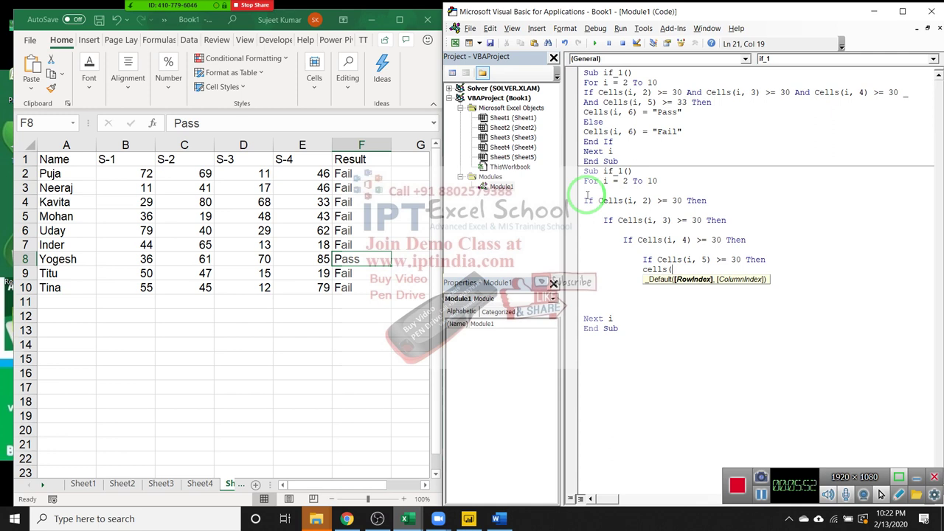
{"action": "type", "text": "i,6"}
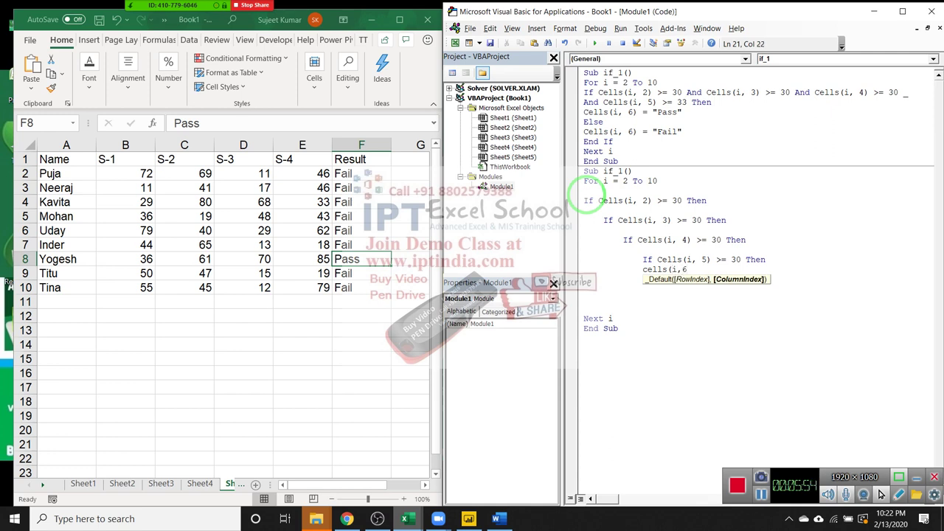
{"action": "type", "text": ")=\"Pa"}
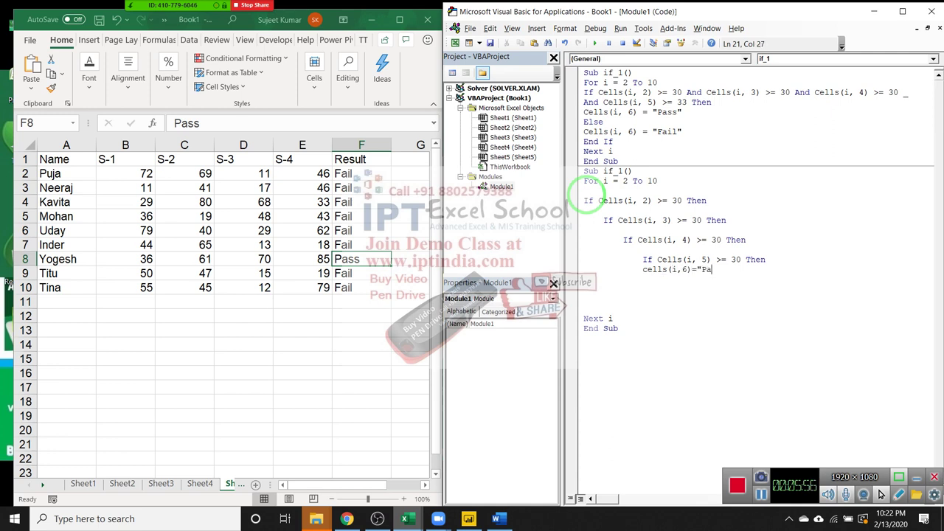
{"action": "type", "text": "ss"}
Add an Else below the Pass line and copy the Cells(i, 6) = "Pass" assignment
{"action": "key", "text": "Return"}
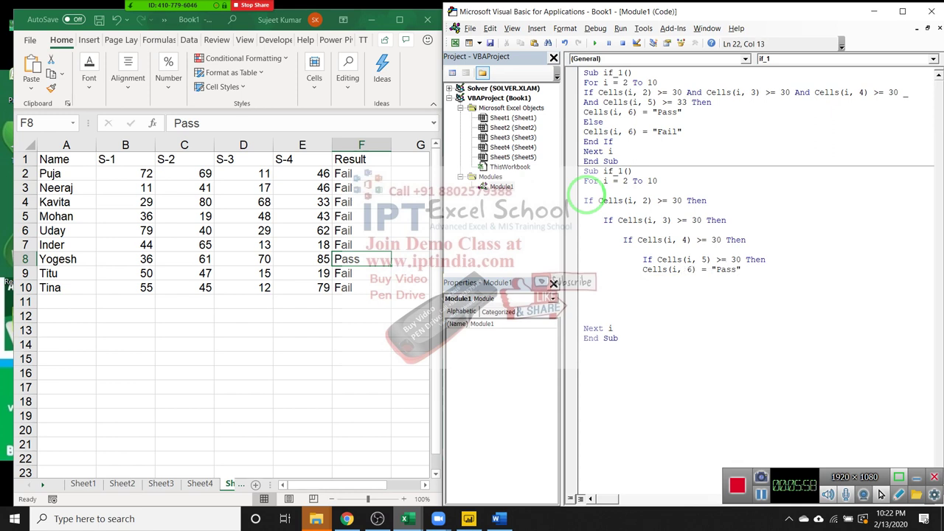
{"action": "type", "text": "Else"}
{"action": "key", "text": "Return"}
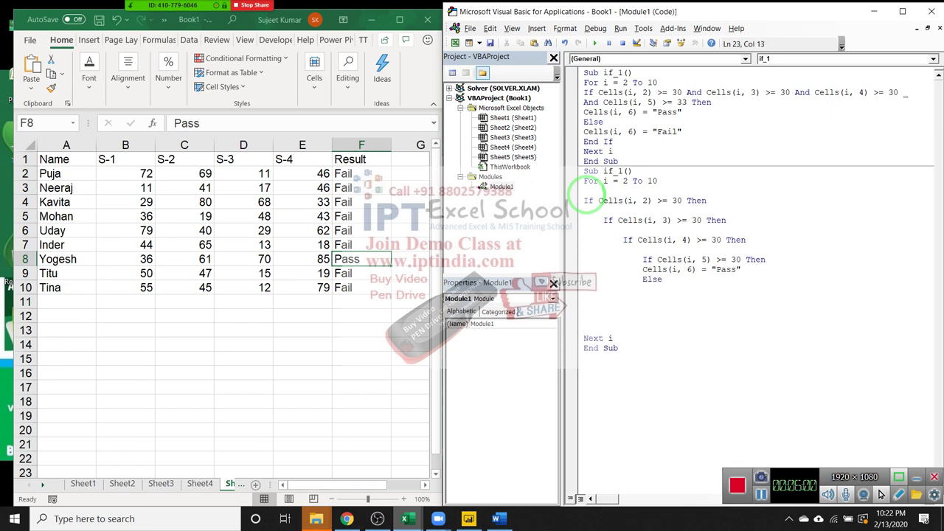
{"action": "key", "text": "Up"}
{"action": "key", "text": "Up"}
{"action": "key", "text": "shift+Down"}
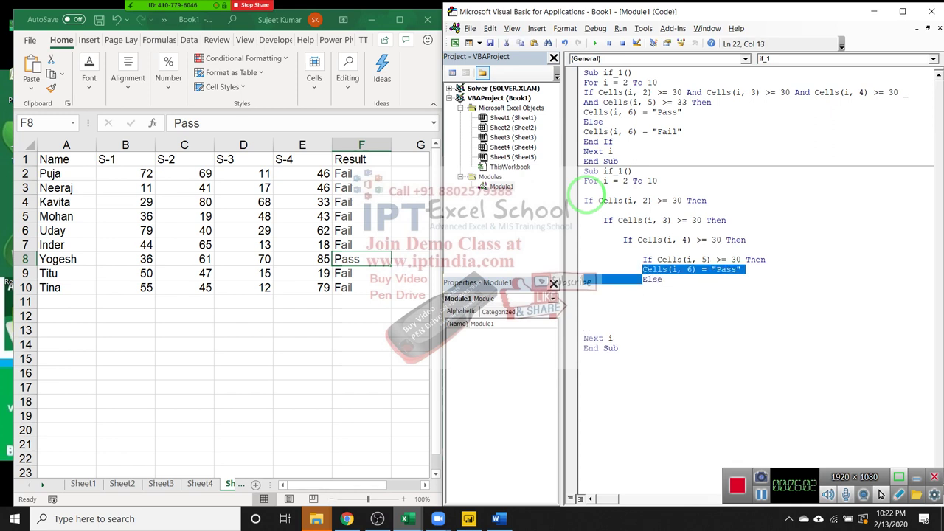
{"action": "key", "text": "shift+Left"}
{"action": "key", "text": "shift+Left"}
{"action": "key", "text": "shift+Left"}
{"action": "key", "text": "shift+Left"}
{"action": "key", "text": "shift+Left"}
{"action": "key", "text": "shift+Left"}
{"action": "key", "text": "shift+Left"}
{"action": "key", "text": "shift+Left"}
{"action": "key", "text": "shift+Left"}
{"action": "key", "text": "shift+Left"}
{"action": "key", "text": "shift+Left"}
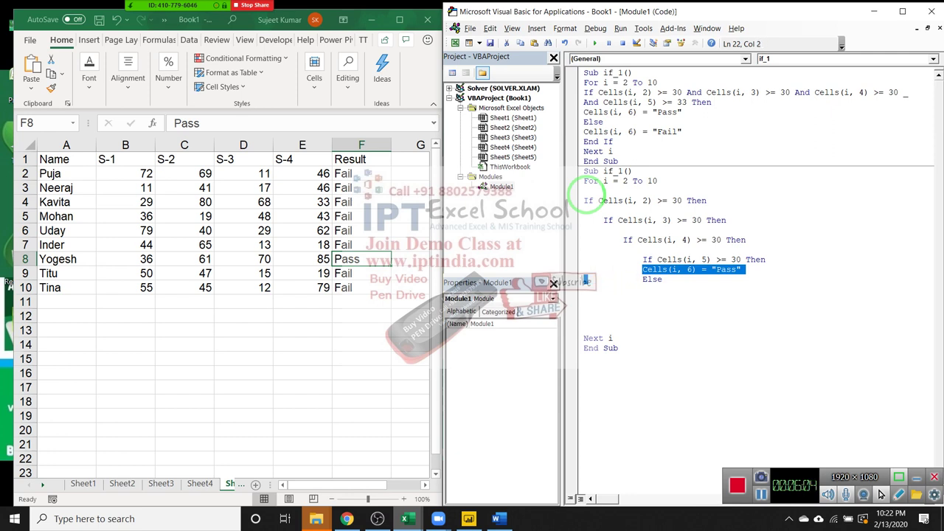
{"action": "key", "text": "shift+Left"}
{"action": "key", "text": "ctrl+c"}
{"action": "key", "text": "Down"}
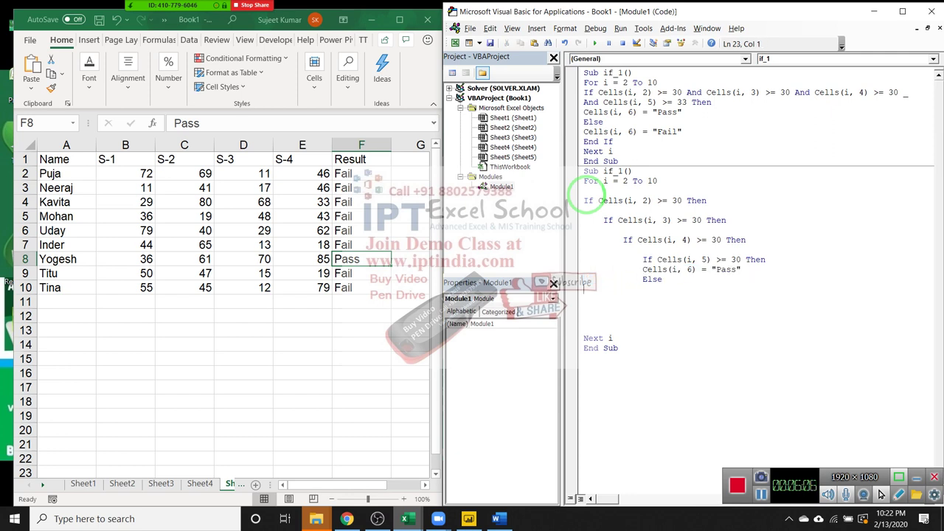
{"action": "key", "text": "Down"}
Paste the assignment under Else, change it to "S4 Fail", and close the If with End If
{"action": "left_click", "coordinate": [661, 280]}
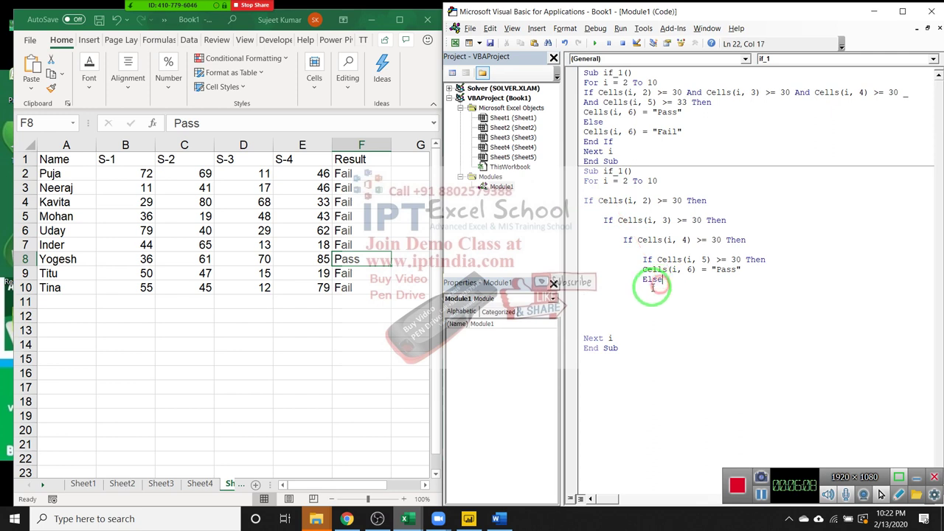
{"action": "key", "text": "Return"}
{"action": "key", "text": "ctrl+v"}
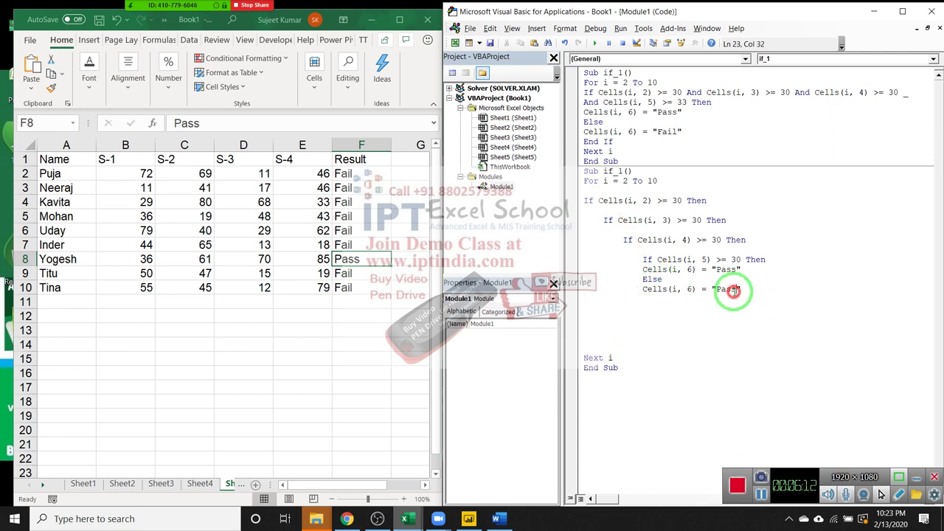
{"action": "double_click", "coordinate": [730, 290]}
{"action": "type", "text": "F"}
{"action": "type", "text": "4 "}
{"action": "type", "text": "Fail"}
{"action": "key", "text": "Down"}
{"action": "key", "text": "Tab"}
{"action": "type", "text": "end if"}
{"action": "key", "text": "Return"}
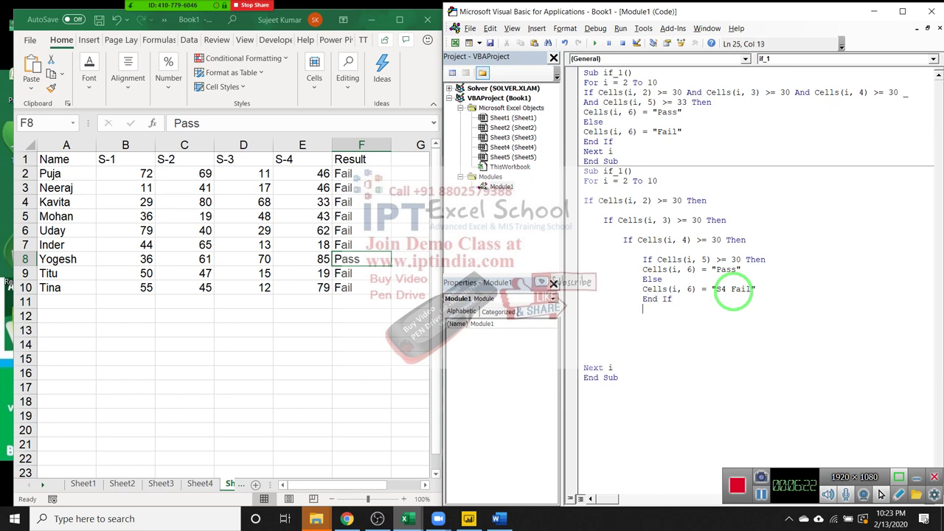
Give the column 4 test an Else that sets Cells(i, 6) to "S3 Fail"
{"action": "key", "text": "BackSpace"}
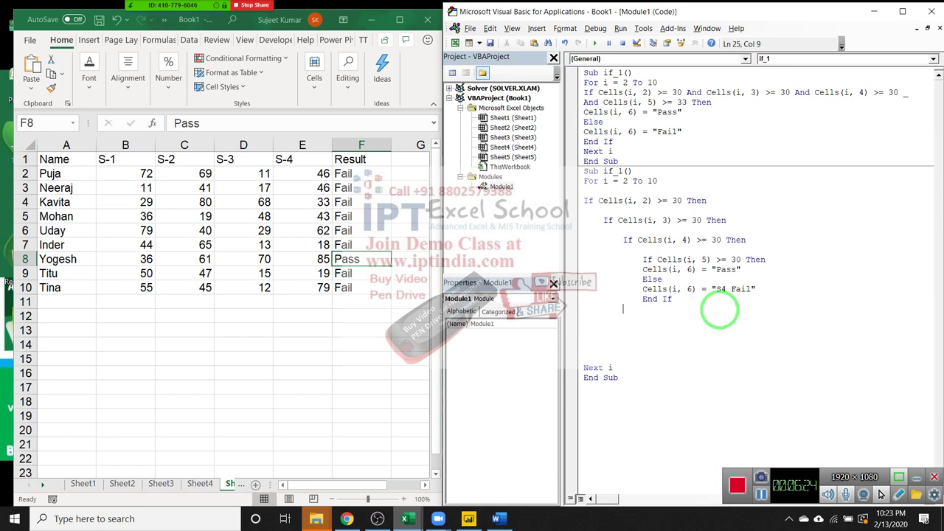
{"action": "type", "text": "esle"}
{"action": "key", "text": "Return"}
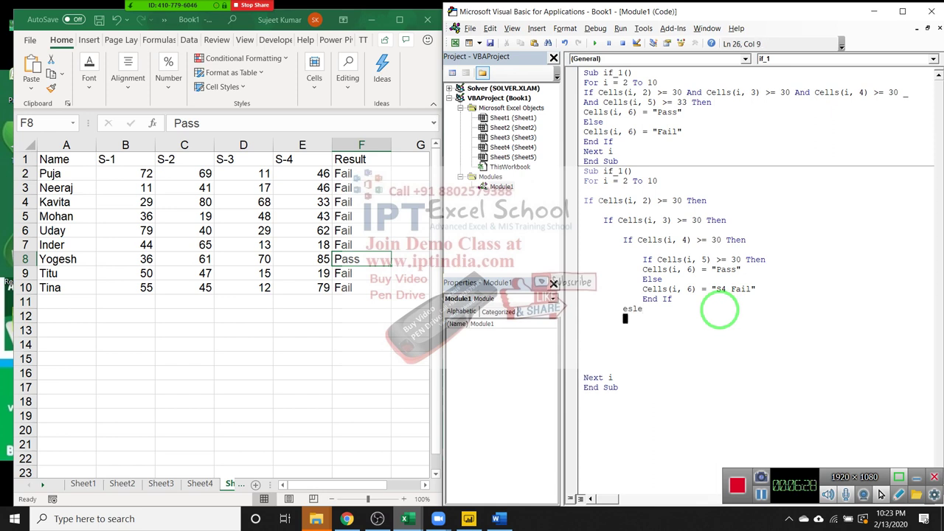
{"action": "key", "text": "BackSpace"}
{"action": "key", "text": "BackSpace"}
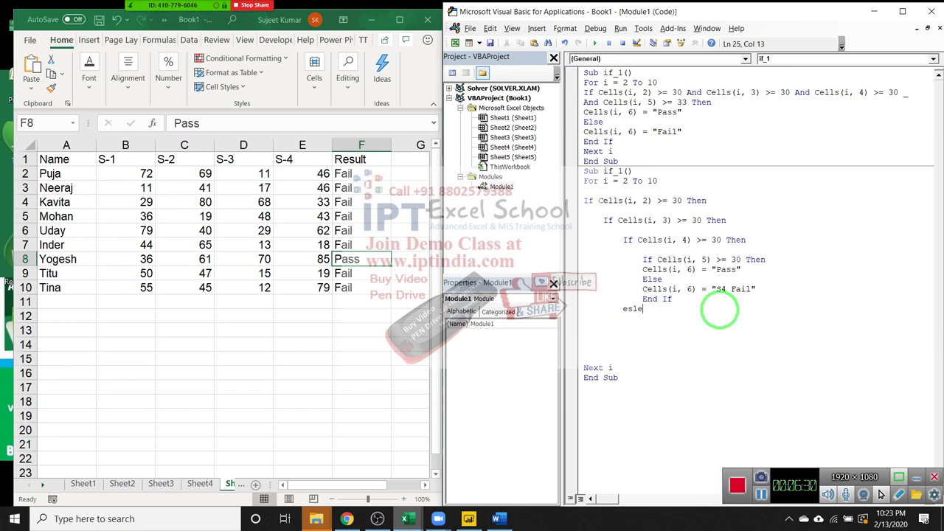
{"action": "key", "text": "BackSpace"}
{"action": "key", "text": "BackSpace"}
{"action": "key", "text": "BackSpace"}
{"action": "type", "text": "lse"}
{"action": "key", "text": "Return"}
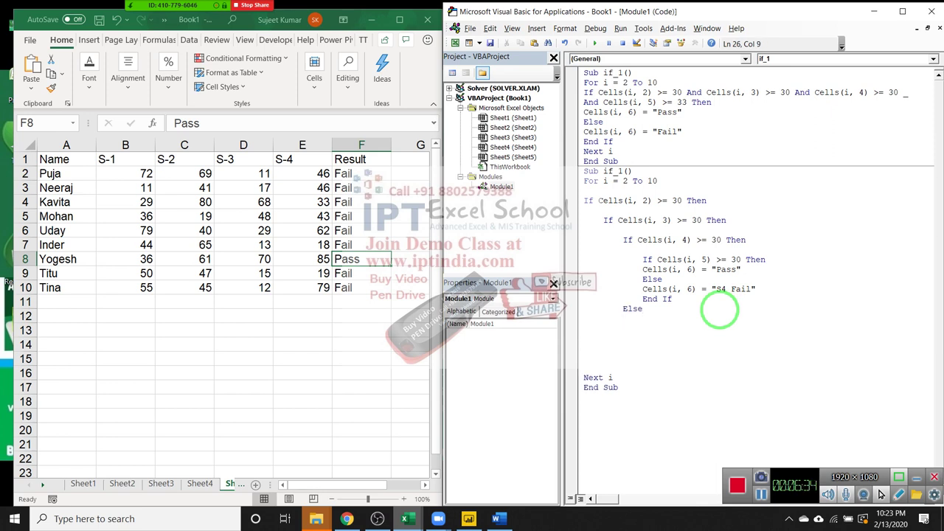
{"action": "type", "text": "cells("}
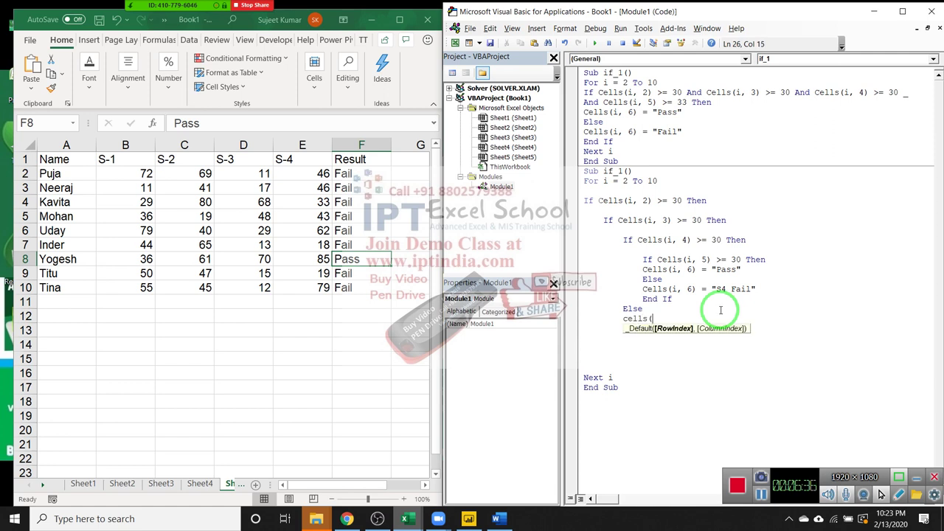
{"action": "type", "text": "i,"}
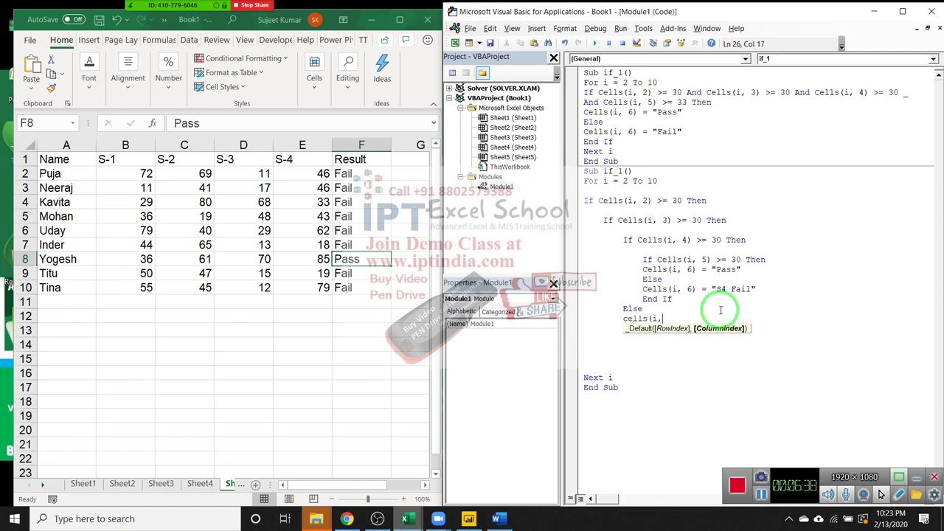
{"action": "type", "text": "6"}
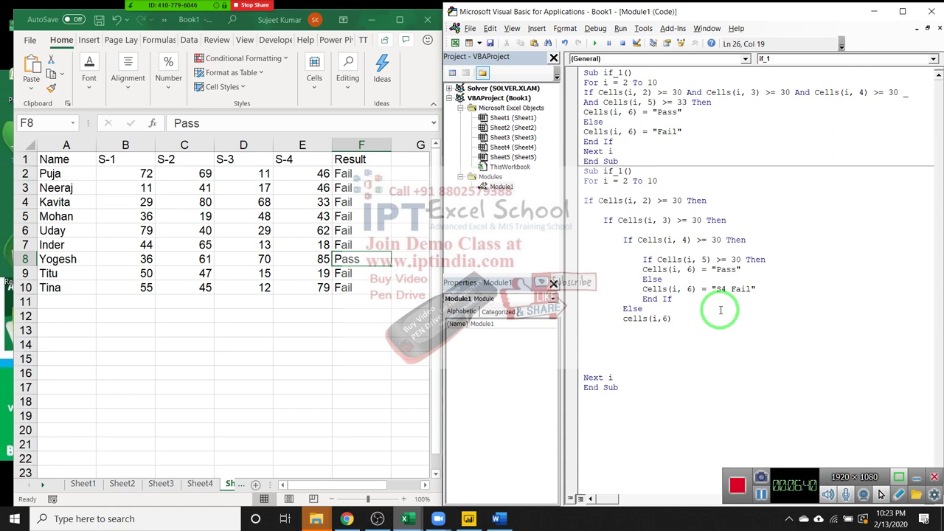
{"action": "type", "text": ".v"}
{"action": "key", "text": "BackSpace"}
{"action": "key", "text": "BackSpace"}
{"action": "type", "text": "= \""}
{"action": "type", "text": "S3 Fa"}
{"action": "type", "text": "il\""}
{"action": "key", "text": "Return"}
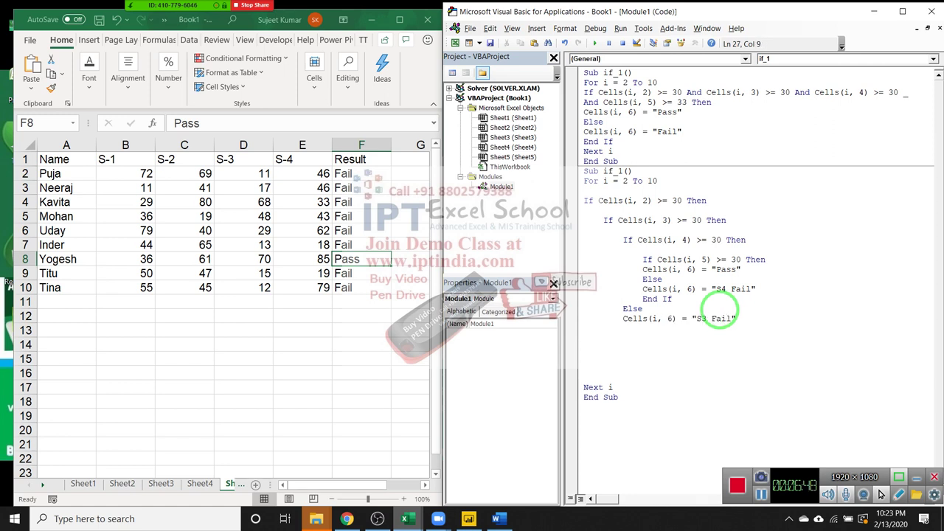
Close the column 4 test with End If, then begin an outer Else with a Cells(i,7) line
{"action": "type", "text": "enmd"}
{"action": "key", "text": "BackSpace"}
{"action": "key", "text": "BackSpace"}
{"action": "key", "text": "BackSpace"}
{"action": "type", "text": "nd i"}
{"action": "type", "text": "f"}
{"action": "key", "text": "Return"}
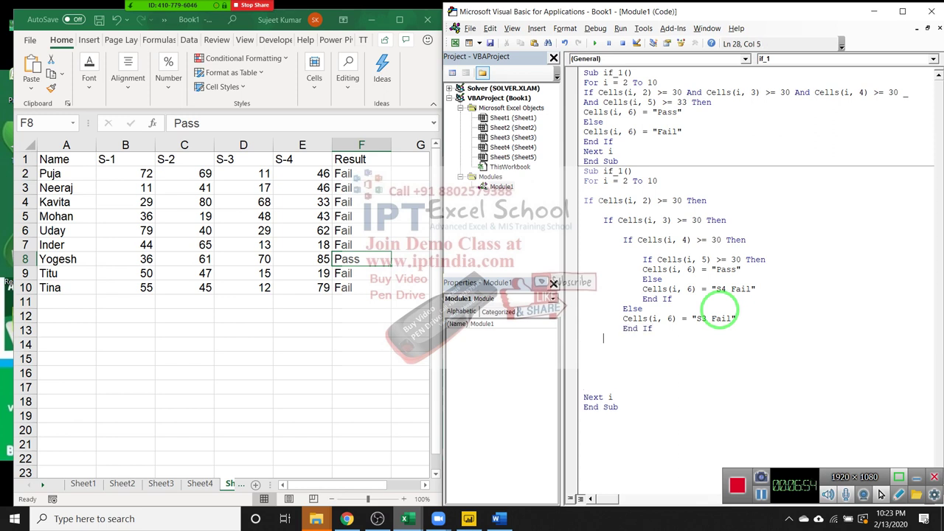
{"action": "type", "text": "el"}
{"action": "type", "text": "se"}
{"action": "key", "text": "Return"}
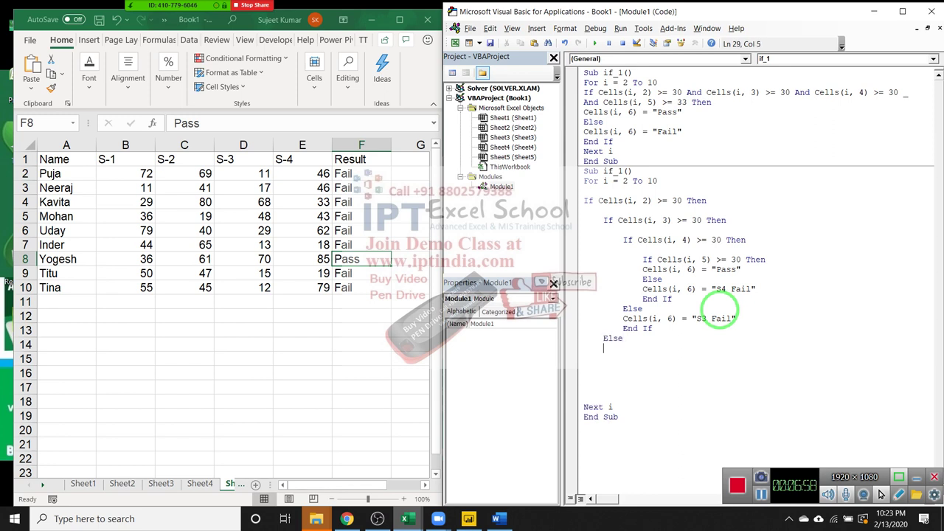
{"action": "type", "text": "cells"}
{"action": "type", "text": "("}
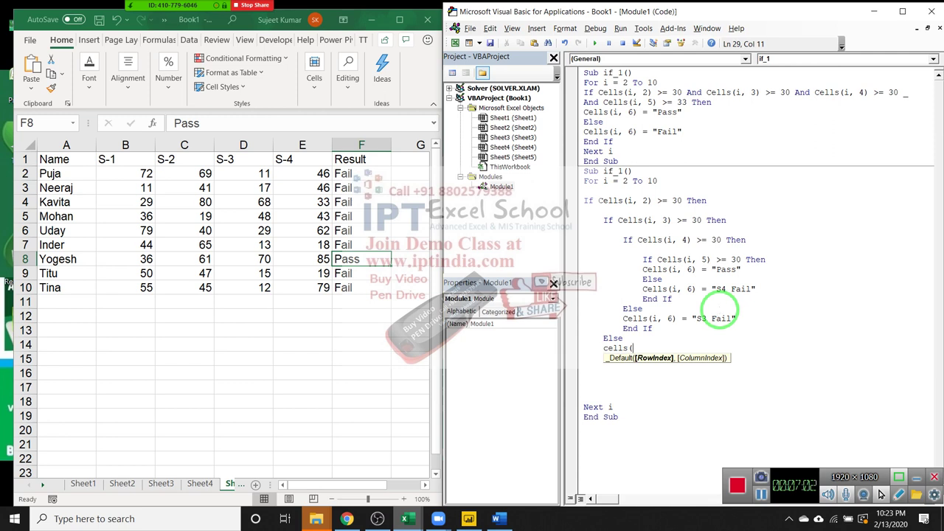
{"action": "type", "text": "i,7"}
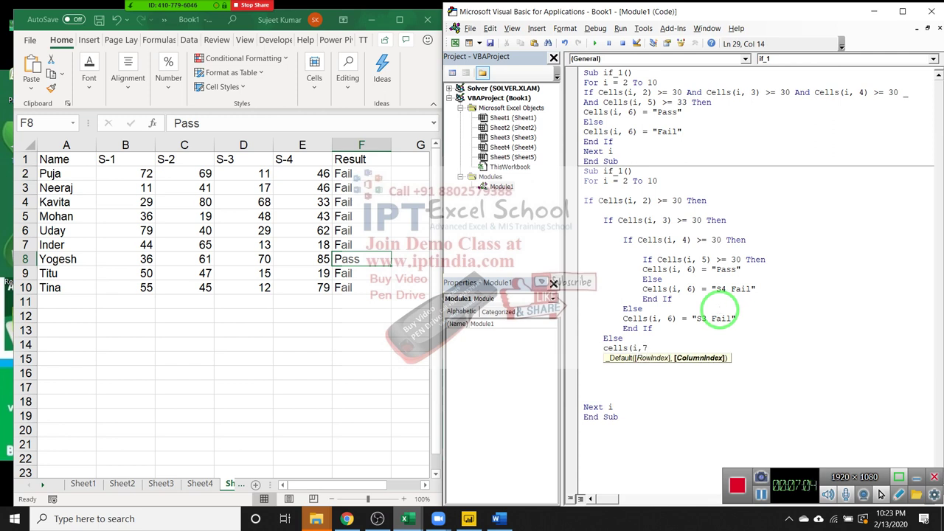
Make the outer Else write "S2 Fail" to column 6, then add Else writing "S1 Fail" and End If
{"action": "key", "text": "BackSpace"}
{"action": "type", "text": "6)"}
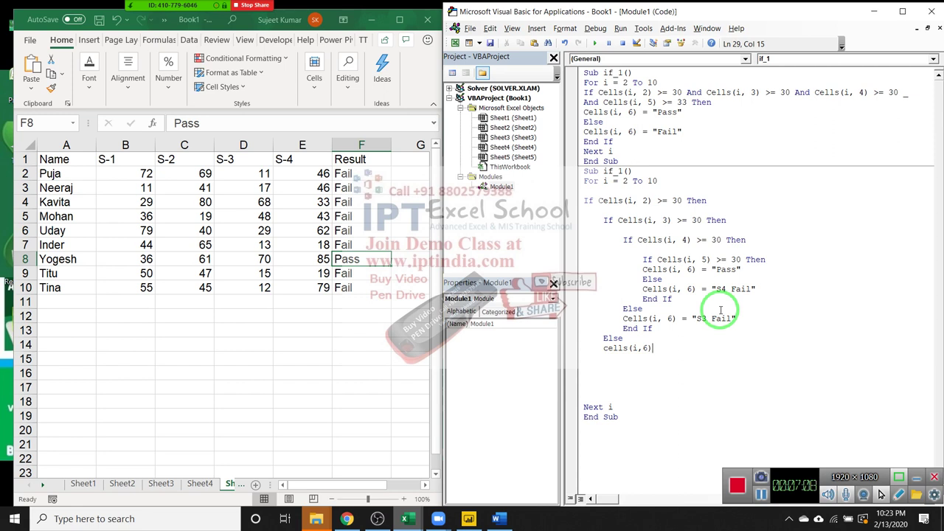
{"action": "type", "text": "=\"S"}
{"action": "type", "text": "2 Fai"}
{"action": "type", "text": "l:"}
{"action": "key", "text": "Return"}
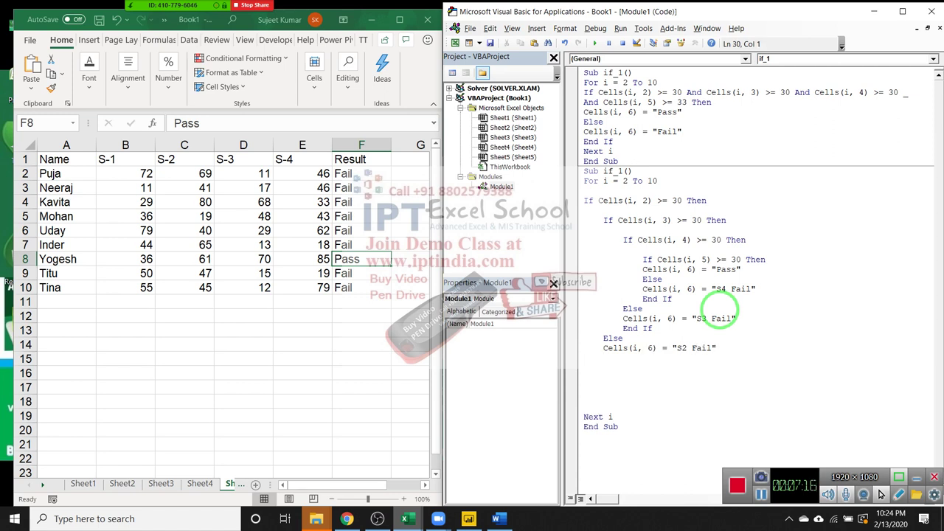
{"action": "type", "text": "Else"}
{"action": "key", "text": "Return"}
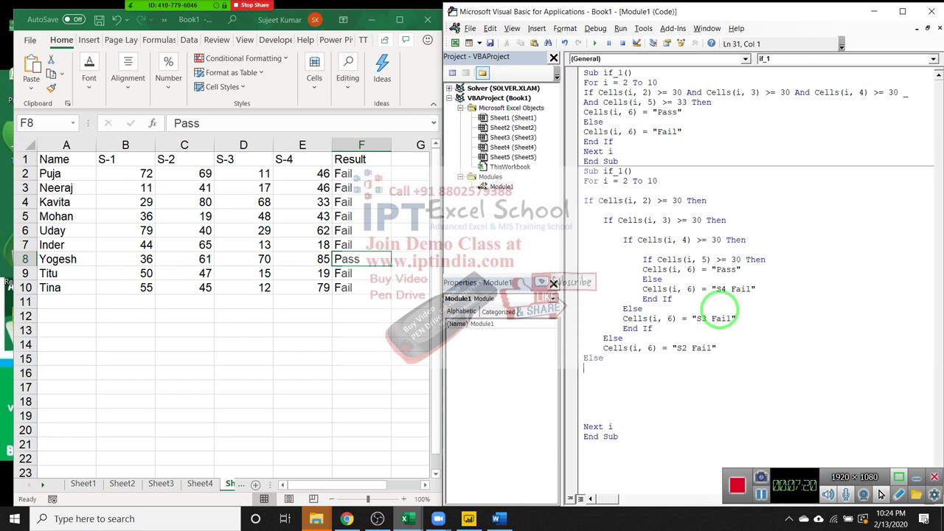
{"action": "type", "text": "cells("}
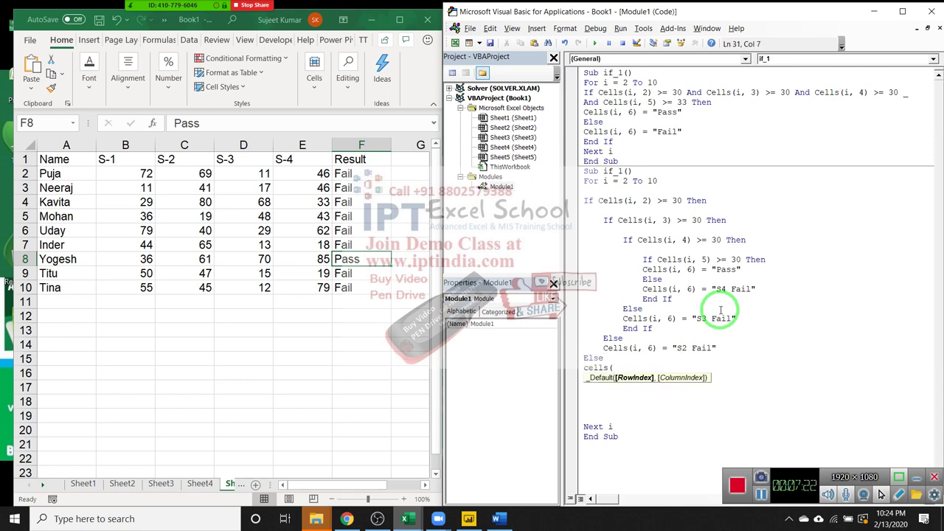
{"action": "type", "text": "i,6)"}
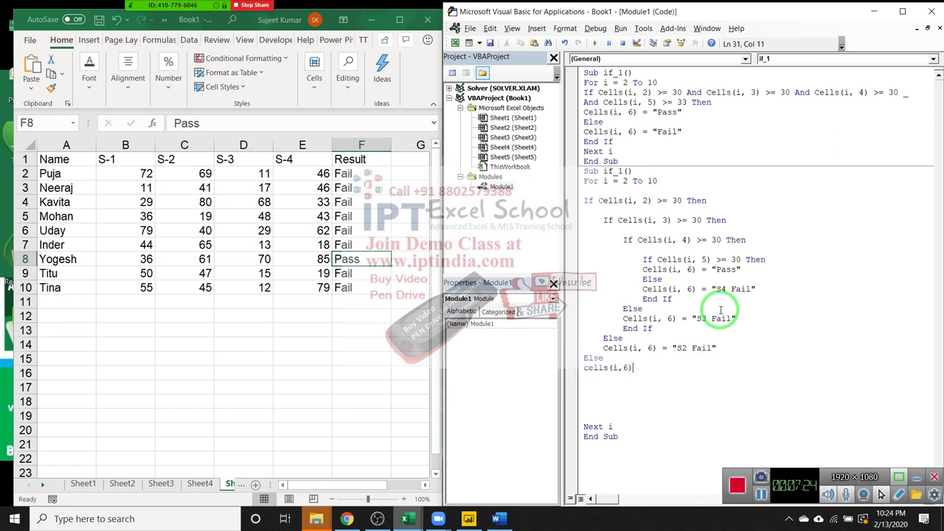
{"action": "type", "text": "=\"S1"}
{"action": "type", "text": "Fail"}
{"action": "type", "text": "\""}
{"action": "key", "text": "Return"}
{"action": "type", "text": "en"}
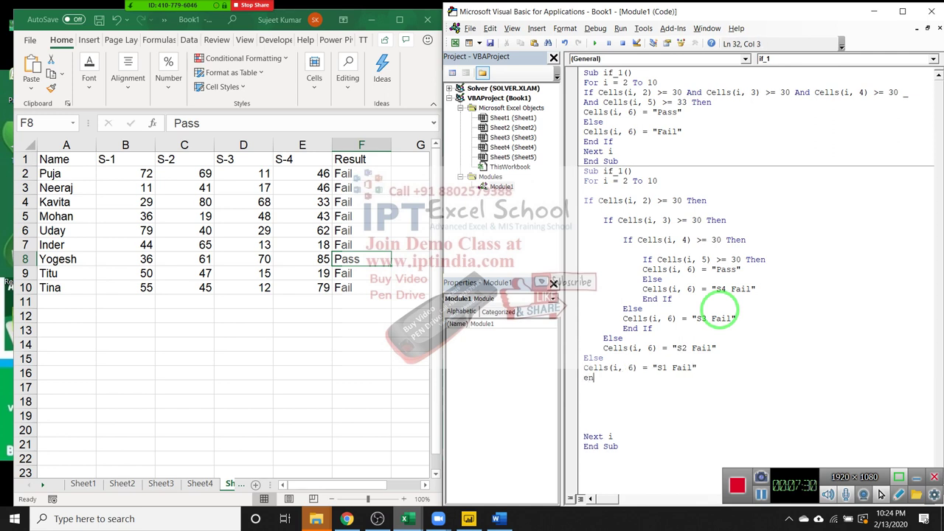
{"action": "type", "text": "d if"}
Insert an End If line directly after the "S2 Fail" line
{"action": "key", "text": "Up"}
{"action": "key", "text": "Up"}
{"action": "left_click", "coordinate": [739, 348]}
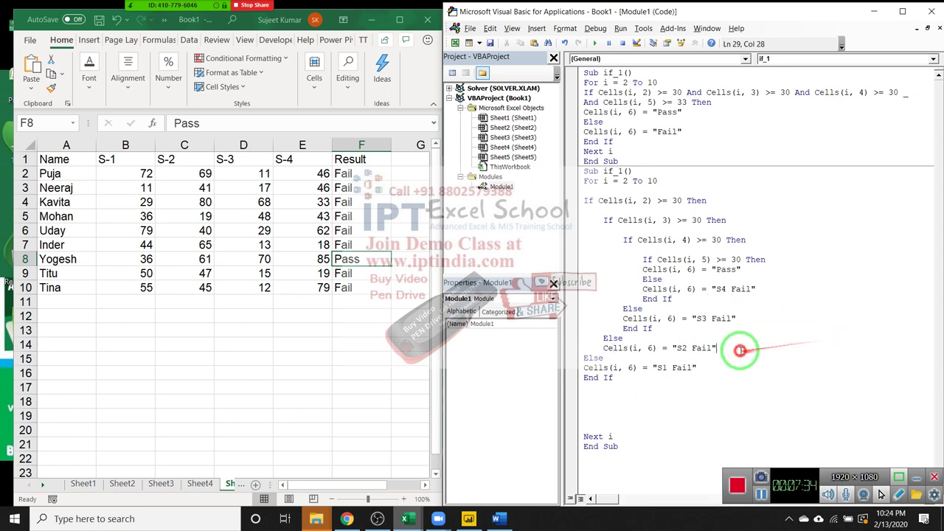
{"action": "key", "text": "Return"}
{"action": "type", "text": "en"}
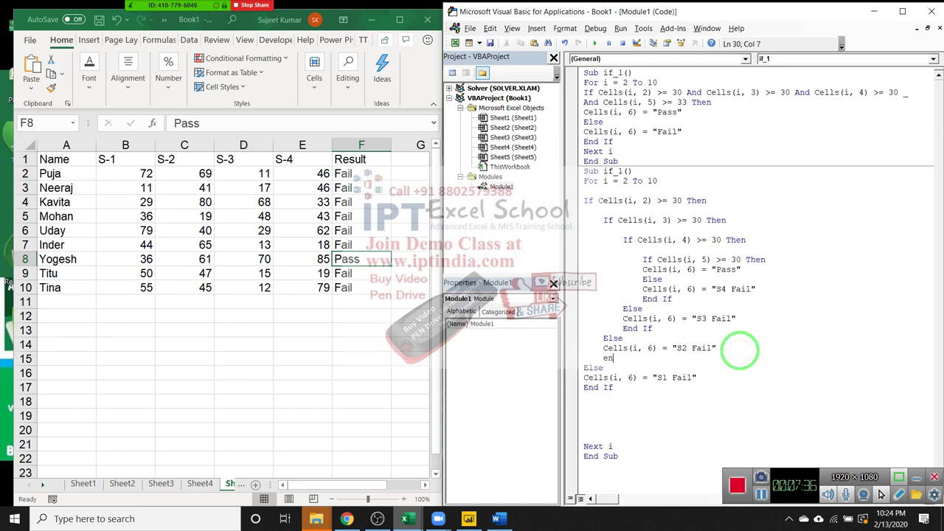
{"action": "type", "text": "d if"}
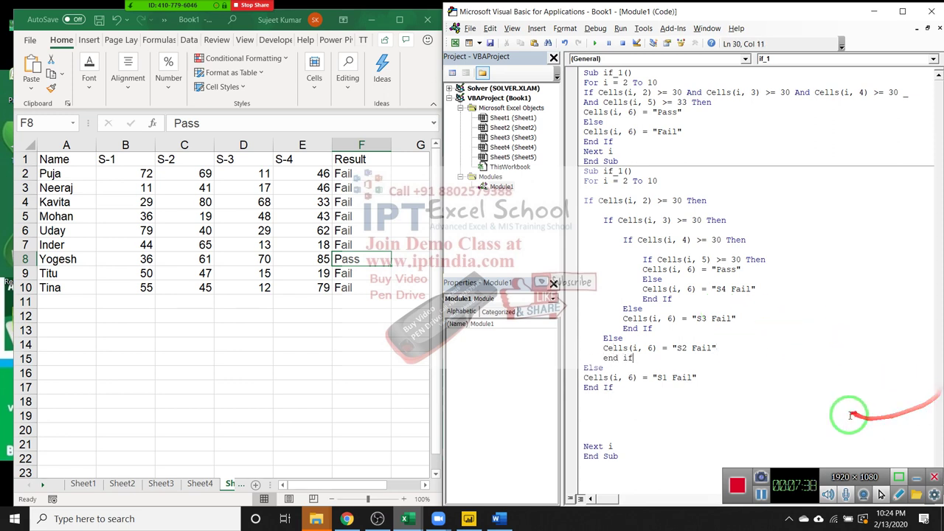
{"action": "left_click", "coordinate": [716, 445]}
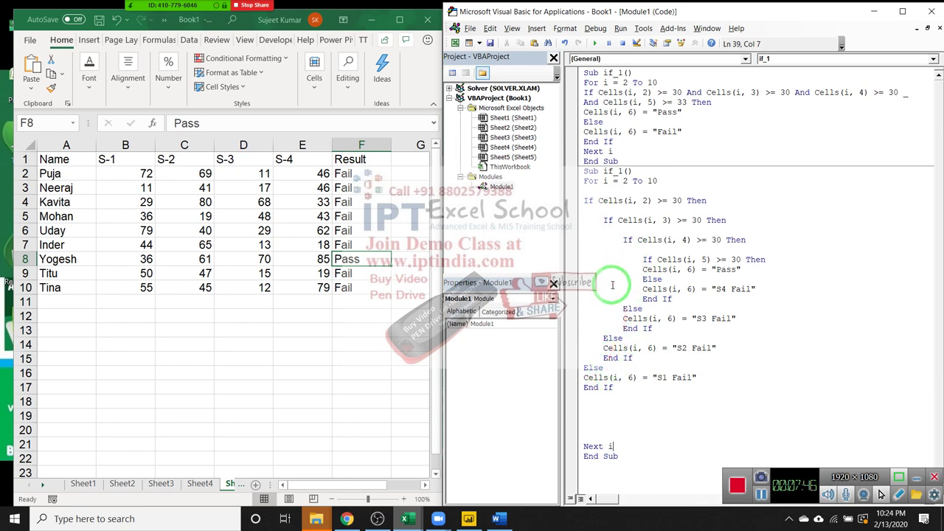
{"action": "left_click", "coordinate": [594, 211]}
{"action": "left_click_drag", "start_coordinate": [594, 211], "coordinate": [643, 347]}
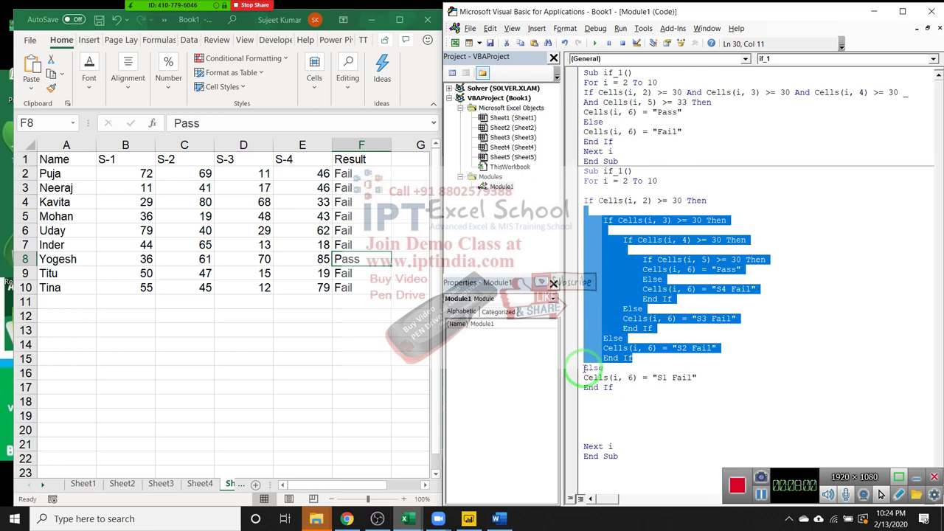
{"action": "left_click_drag", "start_coordinate": [584, 367], "coordinate": [598, 398]}
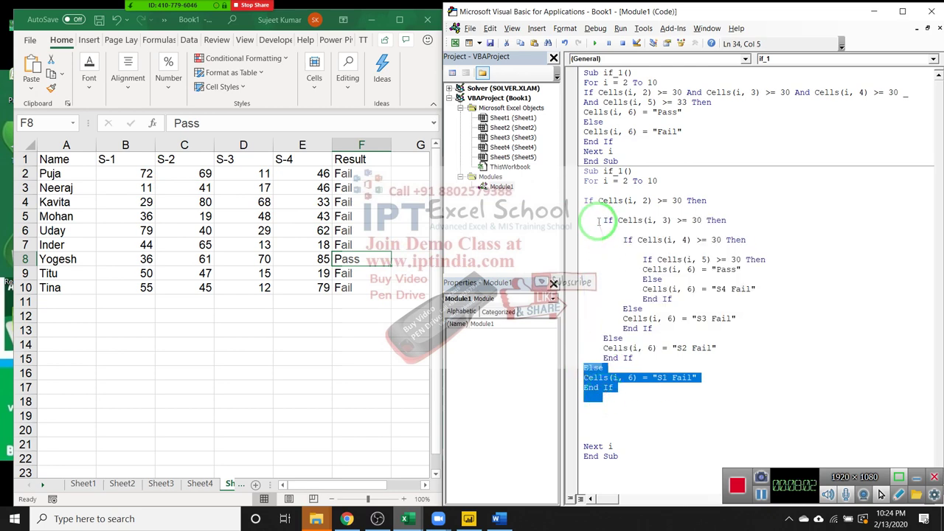
{"action": "left_click_drag", "start_coordinate": [603, 220], "coordinate": [623, 318]}
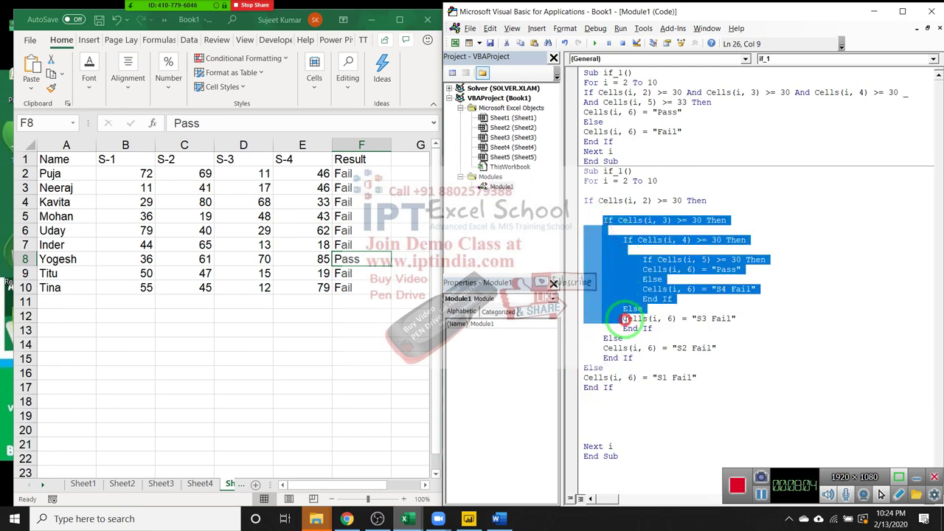
{"action": "mouse_move", "coordinate": [624, 240]}
{"action": "left_mouse_down"}
{"action": "mouse_move", "coordinate": [662, 289]}
{"action": "mouse_move", "coordinate": [669, 327]}
{"action": "left_mouse_up"}
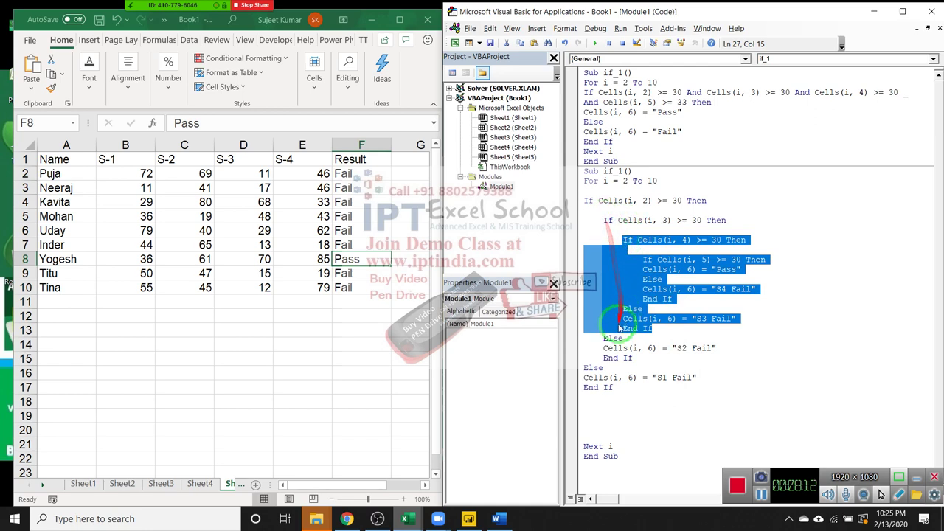
{"action": "left_click", "coordinate": [631, 262]}
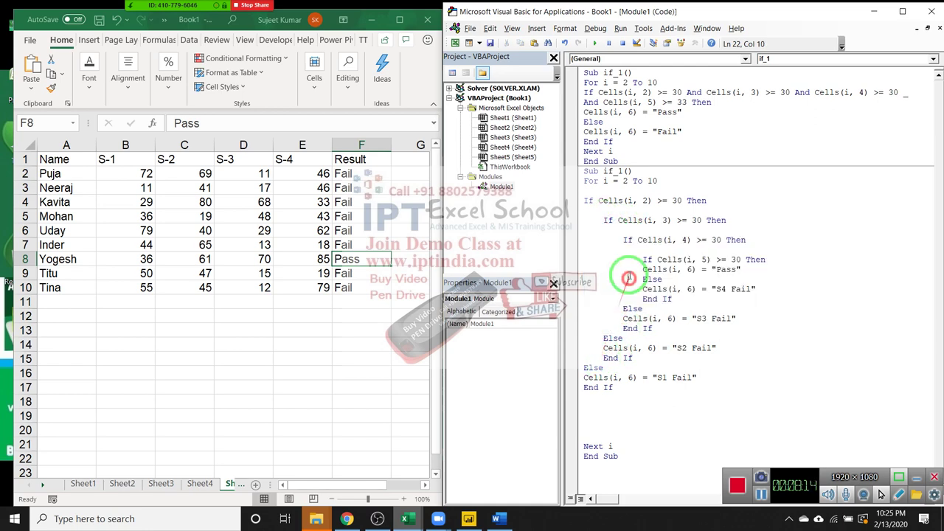
{"action": "left_click_drag", "start_coordinate": [634, 259], "coordinate": [673, 299]}
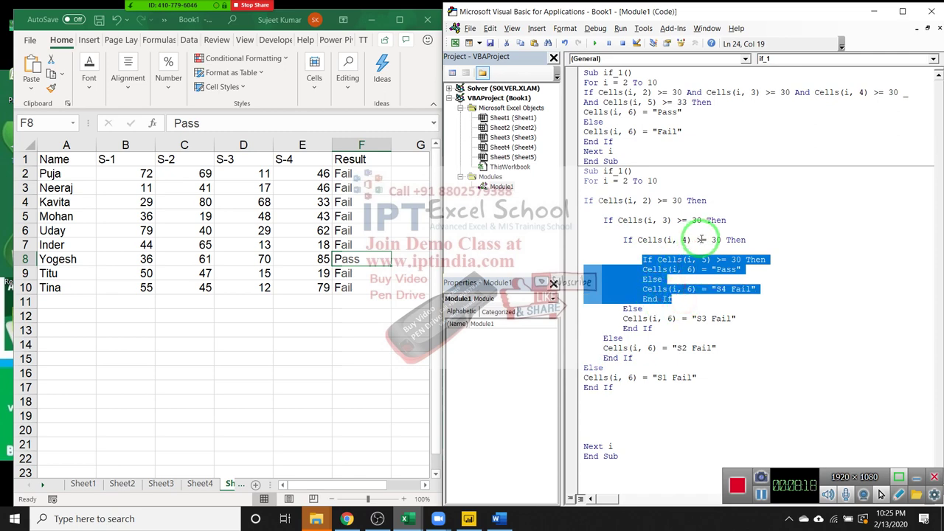
{"action": "left_click", "coordinate": [623, 309]}
{"action": "left_click_drag", "start_coordinate": [623, 310], "coordinate": [651, 331]}
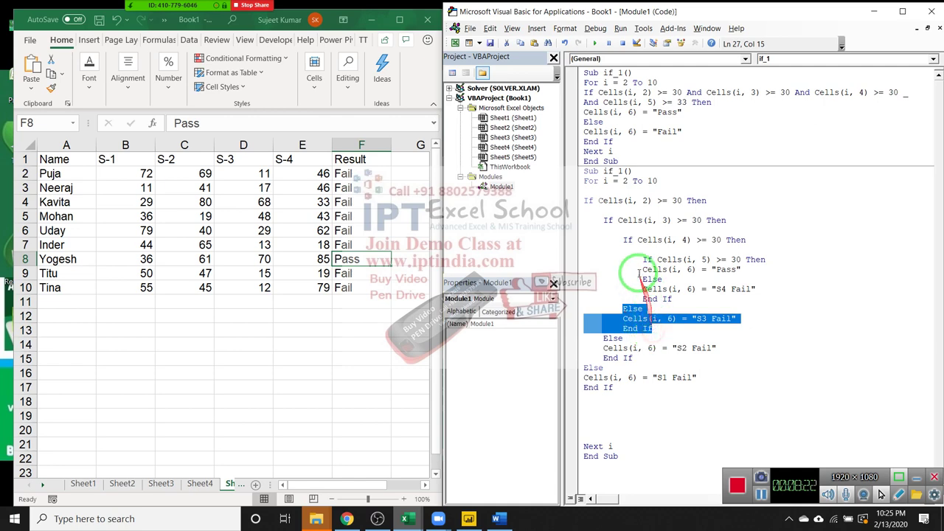
{"action": "mouse_move", "coordinate": [639, 259]}
{"action": "left_mouse_down"}
{"action": "mouse_move", "coordinate": [756, 268]}
{"action": "mouse_move", "coordinate": [765, 260]}
{"action": "left_mouse_up"}
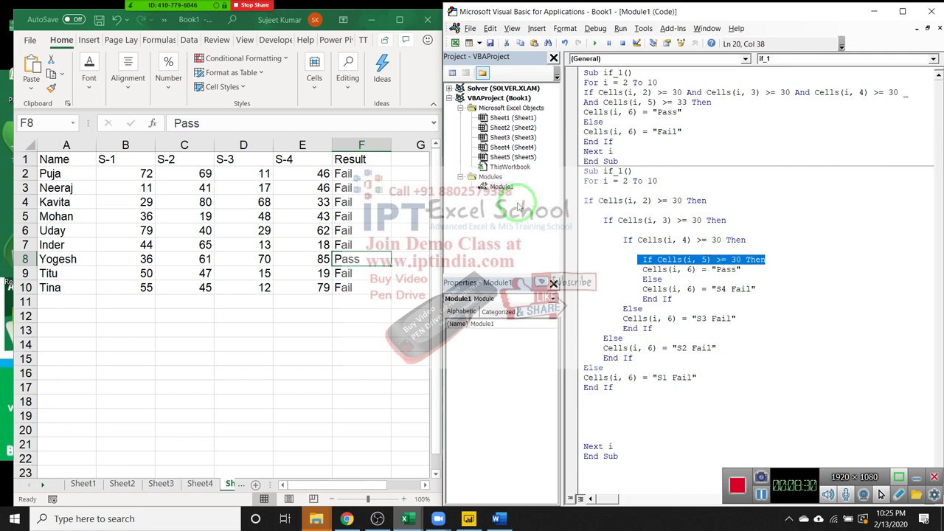
{"action": "left_click", "coordinate": [628, 260]}
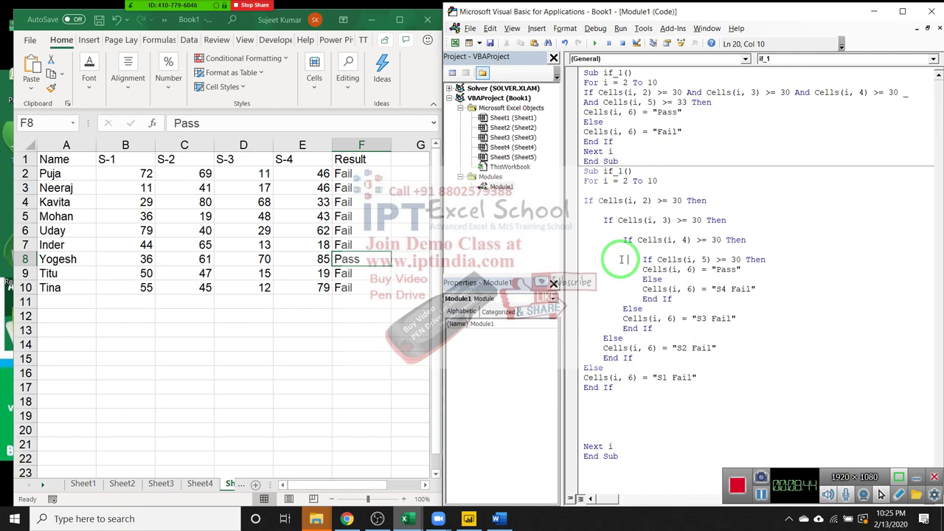
{"action": "mouse_move", "coordinate": [621, 259]}
{"action": "left_mouse_down"}
{"action": "mouse_move", "coordinate": [678, 372]}
{"action": "mouse_move", "coordinate": [666, 301]}
{"action": "mouse_move", "coordinate": [411, 198]}
{"action": "left_mouse_up"}
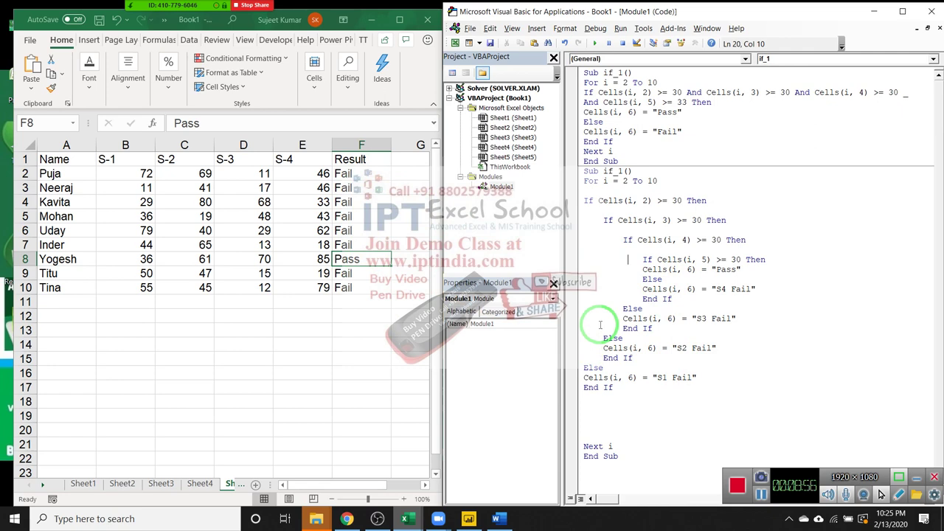
{"action": "left_click_drag", "start_coordinate": [693, 309], "coordinate": [636, 258]}
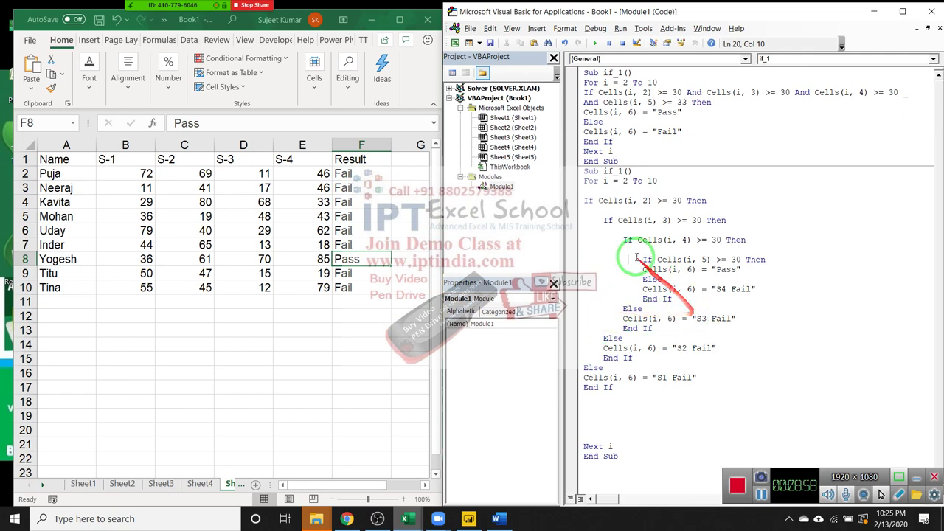
{"action": "left_click", "coordinate": [613, 249]}
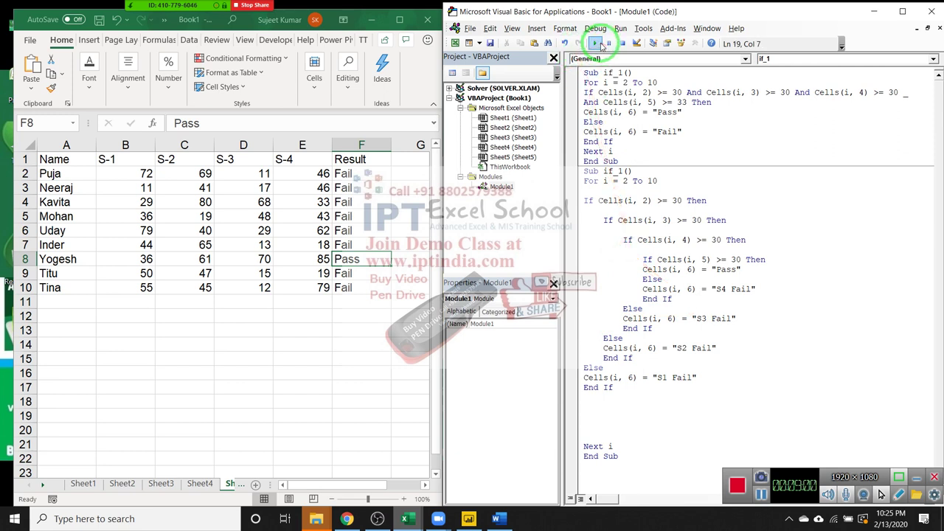
Fix the ambiguous name error by renaming the duplicate if_1 macro to if_2, then run it
{"action": "left_click", "coordinate": [596, 44]}
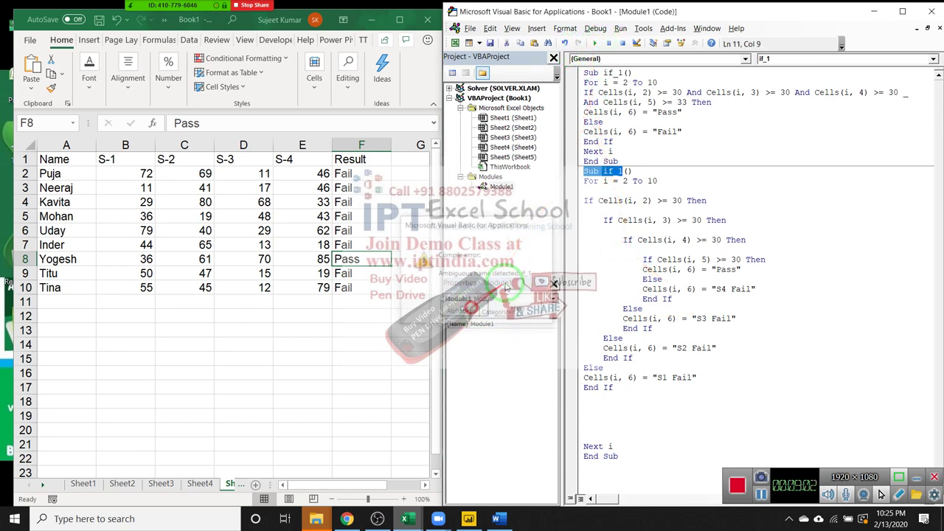
{"action": "left_click", "coordinate": [506, 288]}
{"action": "left_click", "coordinate": [624, 171]}
{"action": "key", "text": "BackSpace"}
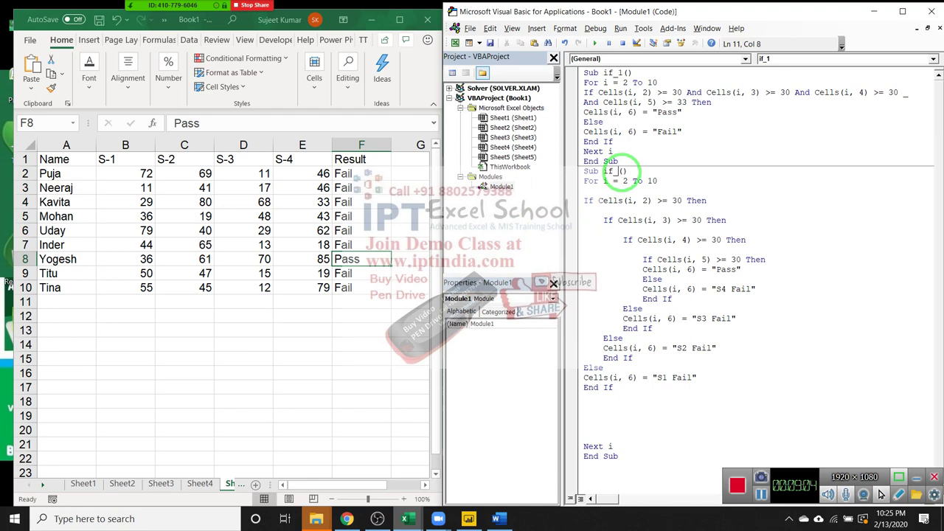
{"action": "type", "text": "2"}
{"action": "left_click", "coordinate": [628, 239]}
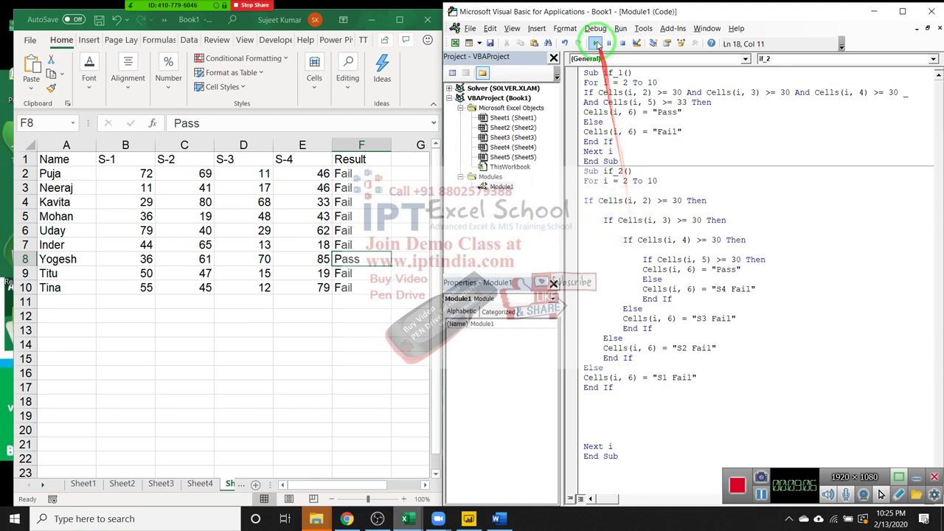
{"action": "left_click", "coordinate": [596, 43]}
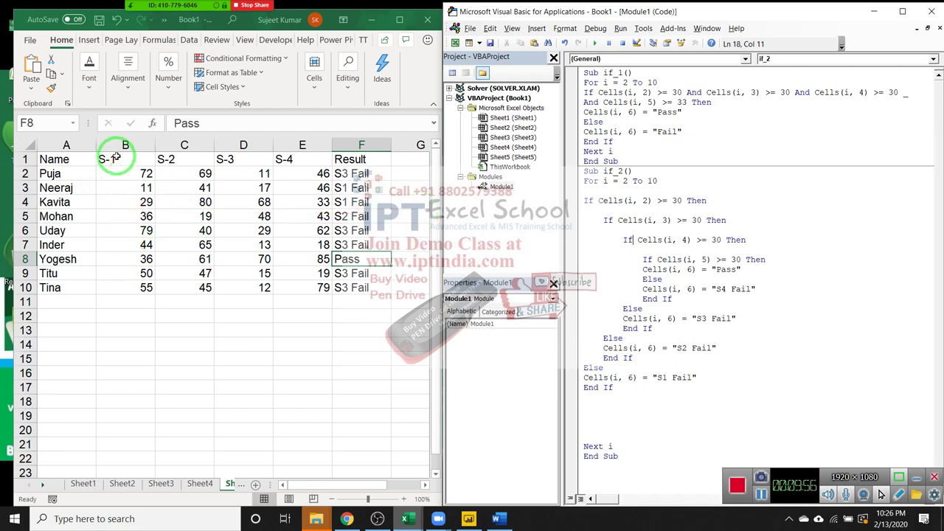
{"action": "left_click_drag", "start_coordinate": [157, 160], "coordinate": [188, 156]}
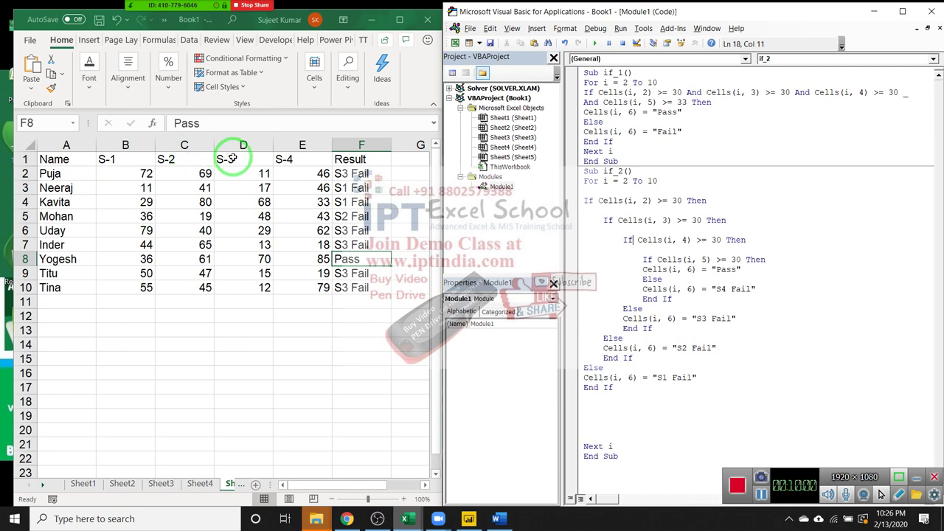
Highlight the nested If block from the S-2 check to review its logic
{"action": "left_click_drag", "start_coordinate": [266, 161], "coordinate": [486, 322]}
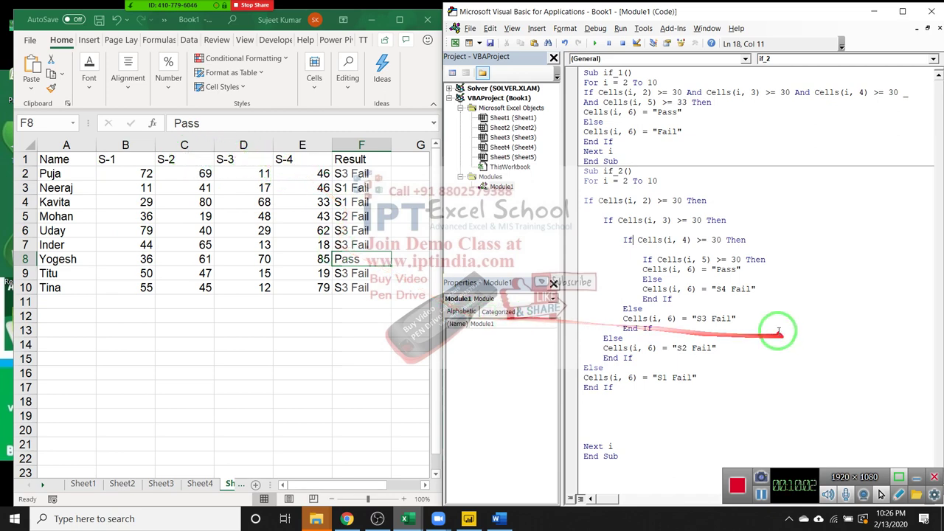
{"action": "left_click", "coordinate": [652, 411]}
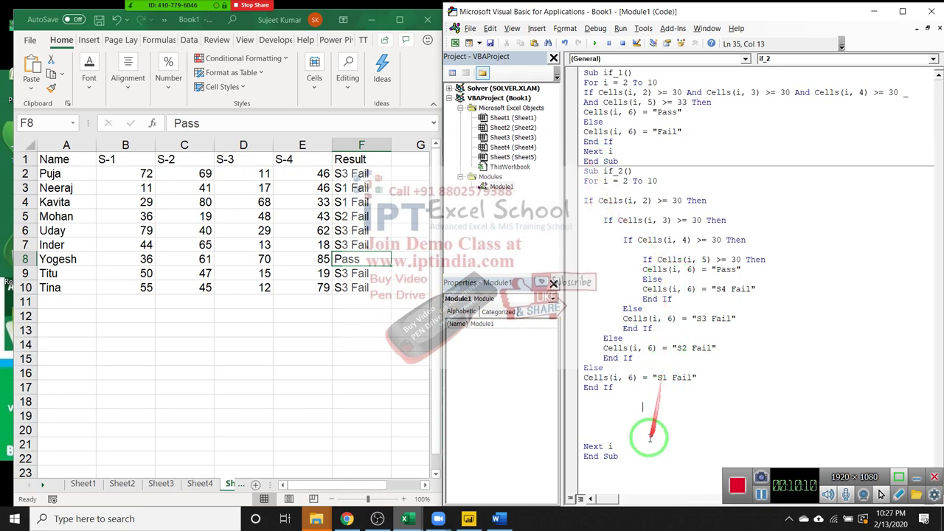
{"action": "left_click_drag", "start_coordinate": [604, 220], "coordinate": [663, 354]}
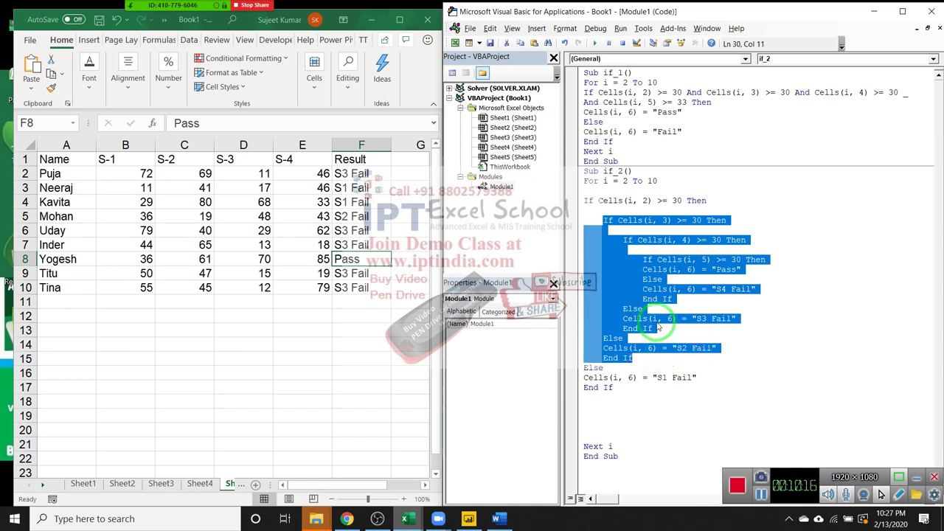
{"action": "left_click", "coordinate": [593, 277]}
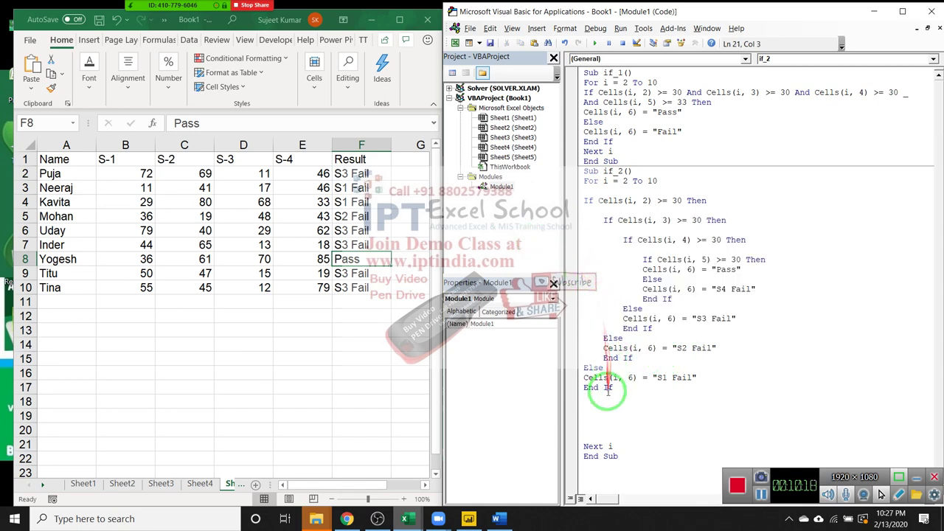
Add blank lines after the if_2 End Sub and return to the workbook's marks sheet
{"action": "left_click", "coordinate": [633, 457]}
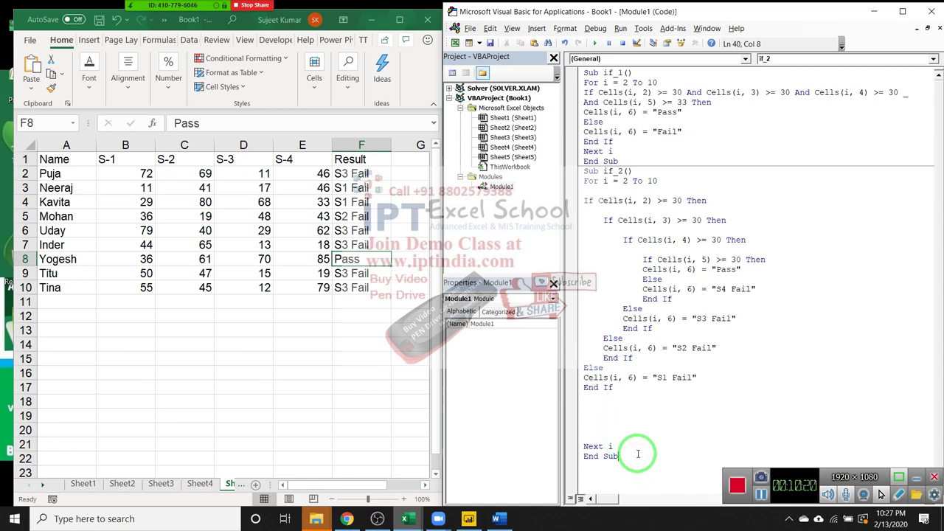
{"action": "key", "text": "Return"}
{"action": "key", "text": "Return"}
{"action": "key", "text": "Return"}
{"action": "key", "text": "Return"}
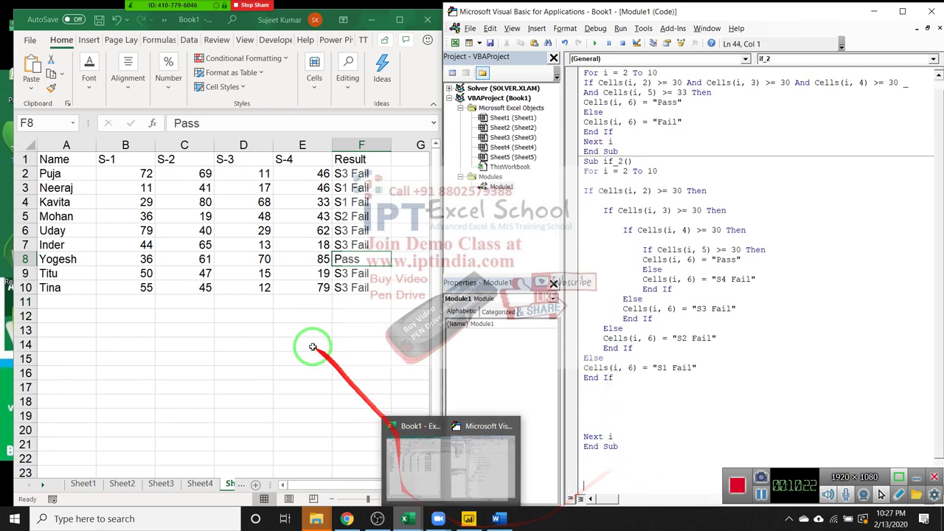
{"action": "left_click", "coordinate": [305, 315]}
{"action": "scroll", "coordinate": [617, 331], "scroll_direction": "down", "scroll_amount": 3}
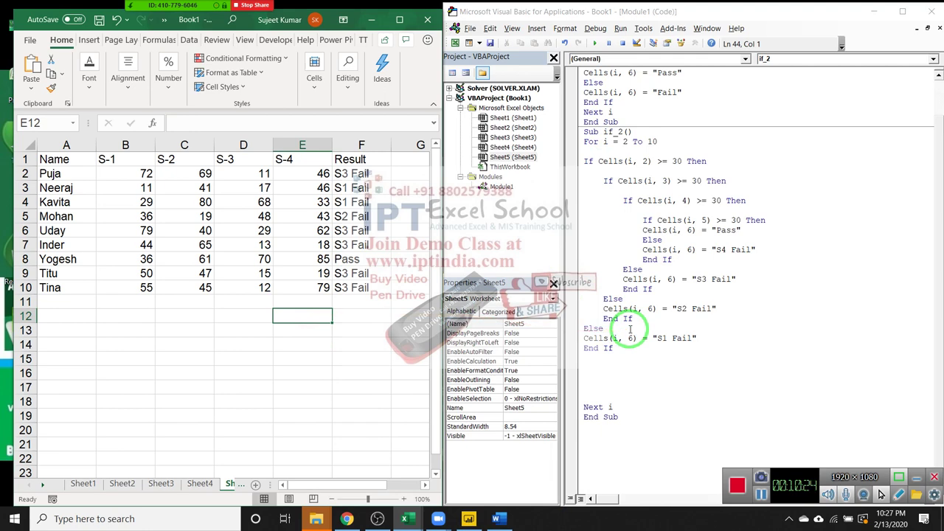
Switch to Sheet4 and check the Sales data in column A
{"action": "left_click_drag", "start_coordinate": [624, 222], "coordinate": [393, 446]}
{"action": "left_click", "coordinate": [200, 483]}
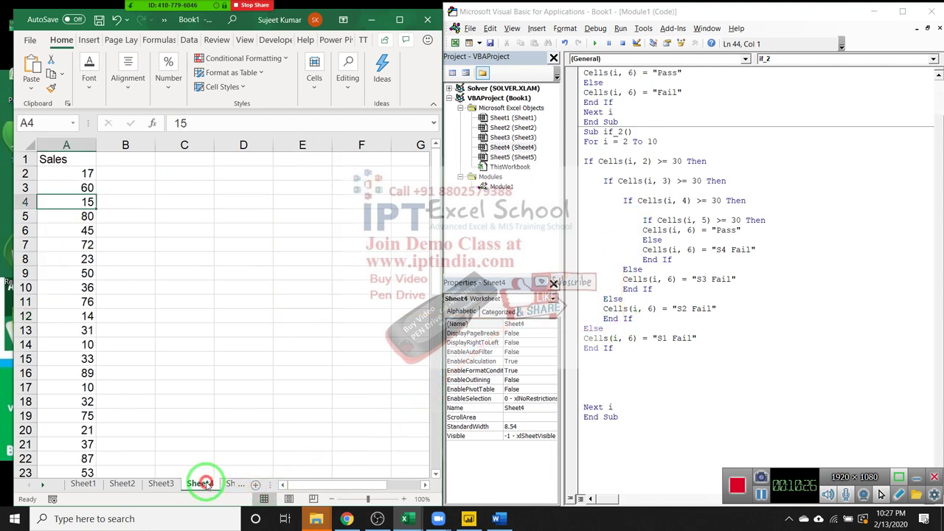
{"action": "left_click", "coordinate": [78, 185]}
{"action": "left_click", "coordinate": [70, 145]}
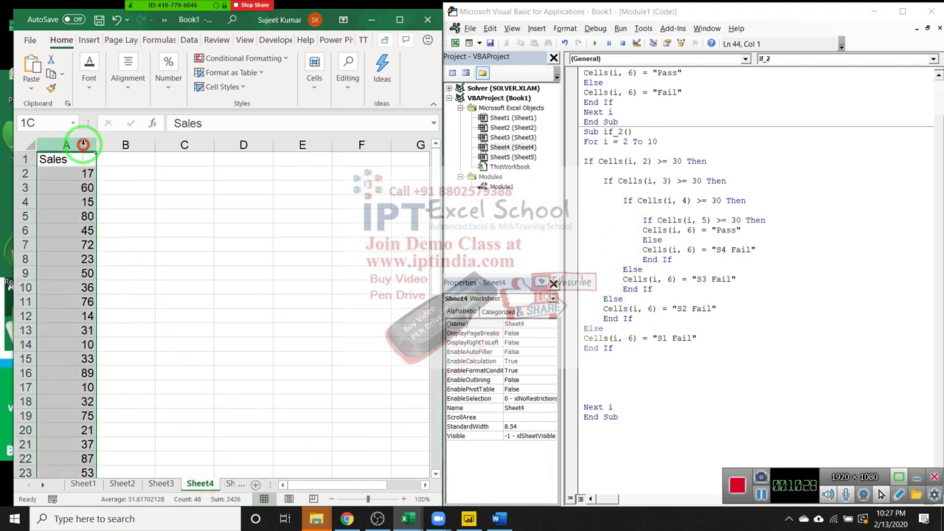
{"action": "left_click", "coordinate": [81, 159]}
{"action": "left_click", "coordinate": [75, 175]}
Enter the first incentive slabs: 0-40 with 500 and 41-80 with 1000
{"action": "left_click", "coordinate": [187, 179]}
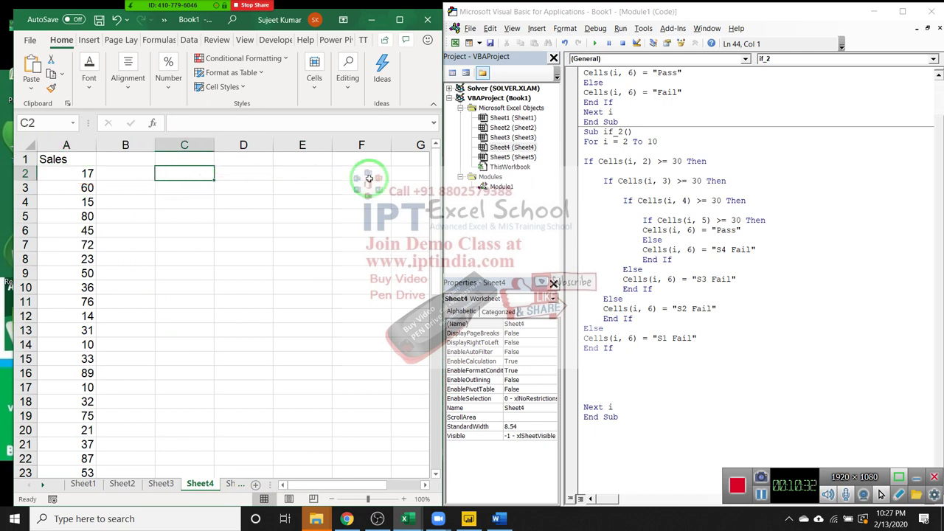
{"action": "type", "text": "0-40"}
{"action": "key", "text": "Return"}
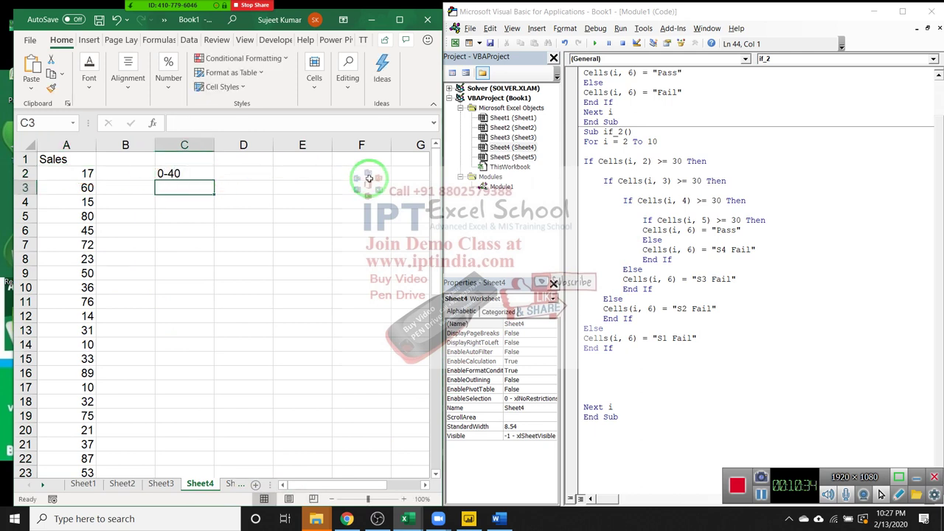
{"action": "key", "text": "Up"}
{"action": "key", "text": "Right"}
{"action": "type", "text": "500"}
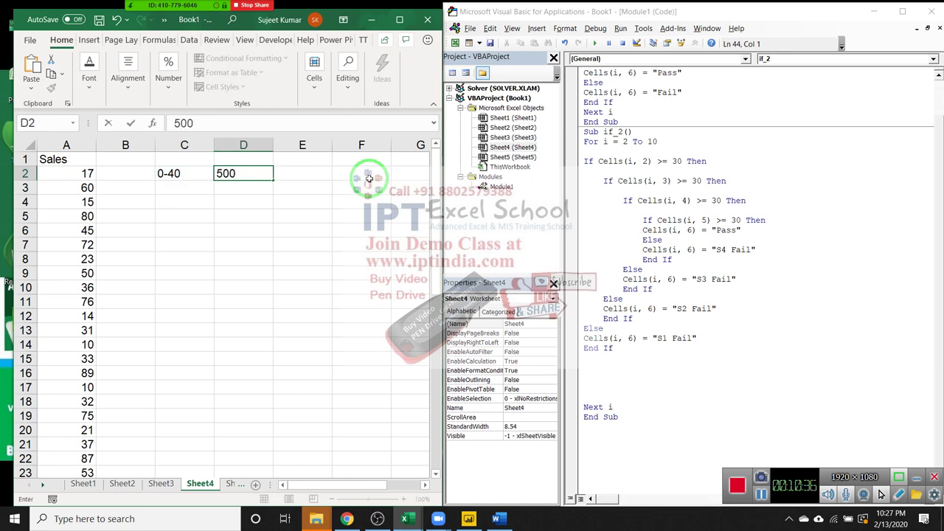
{"action": "key", "text": "Return"}
{"action": "key", "text": "Down"}
{"action": "key", "text": "Up"}
{"action": "key", "text": "Left"}
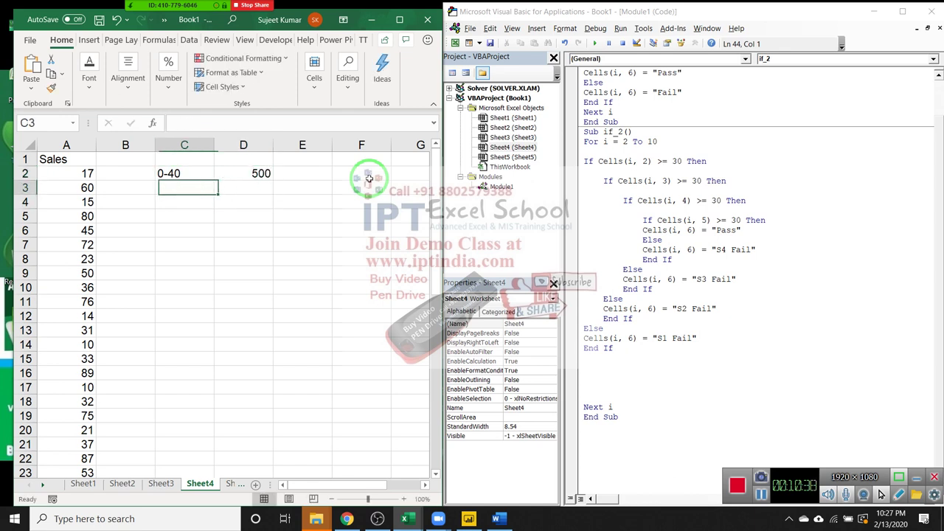
{"action": "type", "text": "41-"}
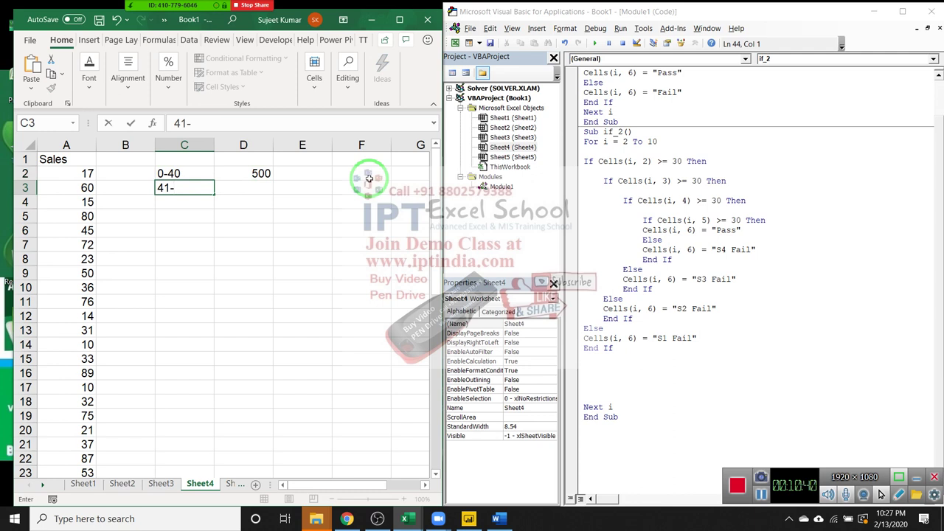
{"action": "type", "text": "80"}
{"action": "key", "text": "Tab"}
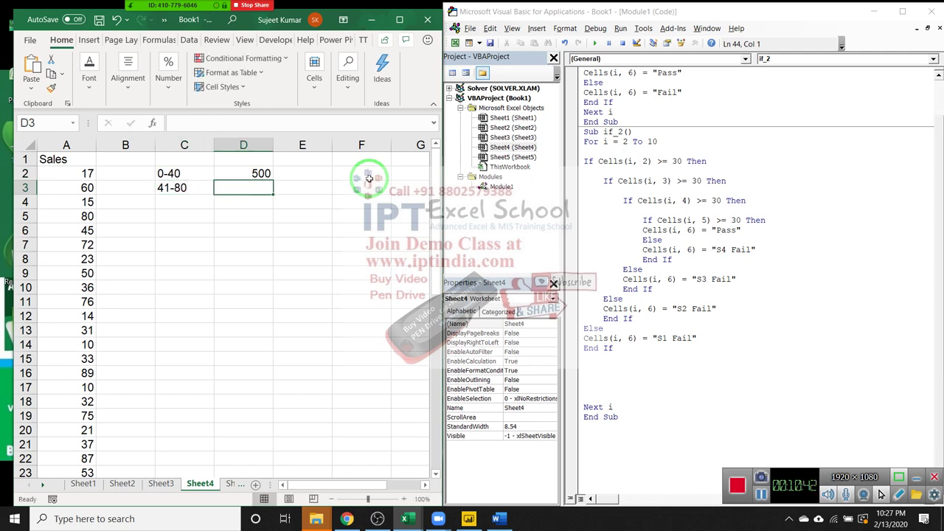
{"action": "type", "text": "1000"}
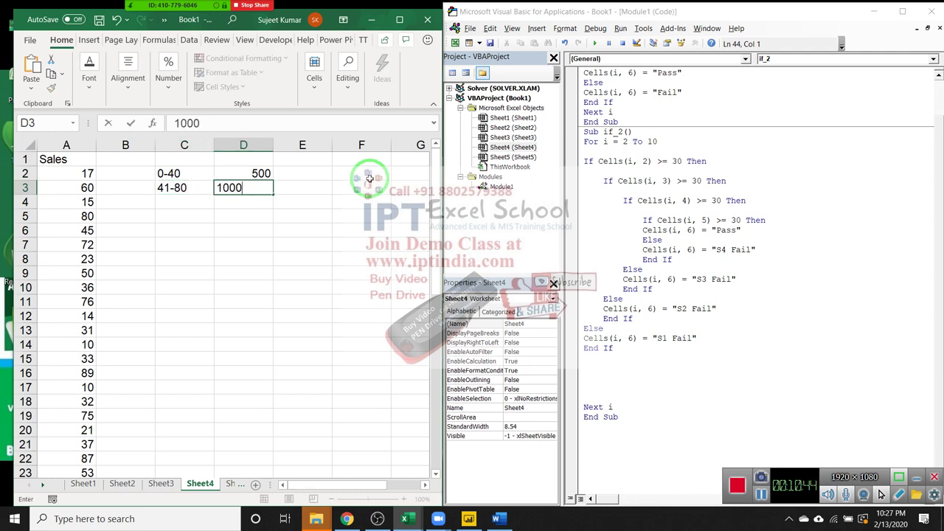
{"action": "key", "text": "Return"}
Enter the remaining slabs: 80-100 with 1500 and >100 with 5000
{"action": "type", "text": ">"}
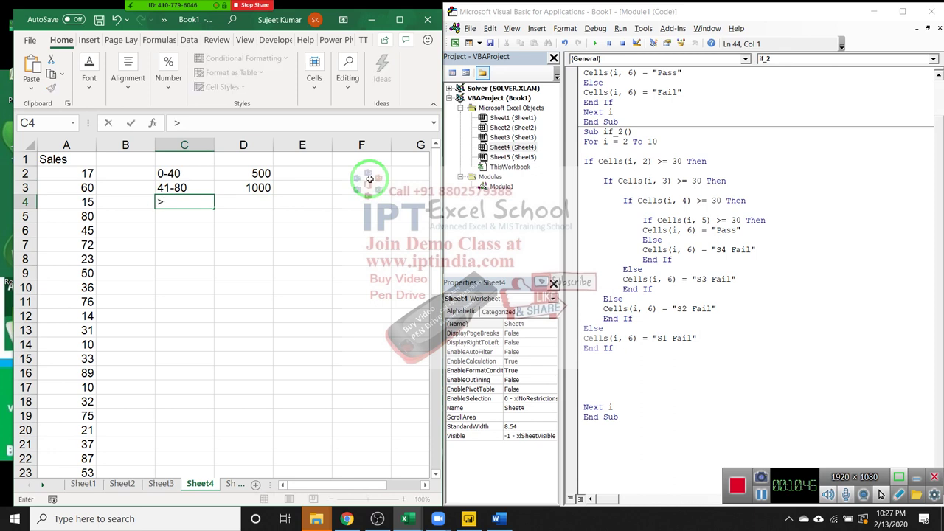
{"action": "type", "text": "10"}
{"action": "key", "text": "BackSpace"}
{"action": "key", "text": "BackSpace"}
{"action": "key", "text": "BackSpace"}
{"action": "type", "text": "80-"}
{"action": "type", "text": "100"}
{"action": "key", "text": "Tab"}
{"action": "type", "text": "150"}
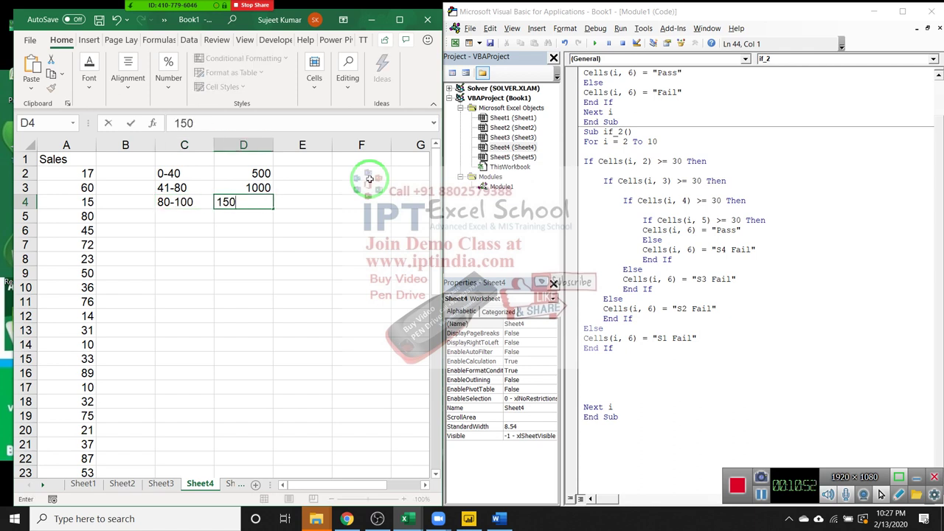
{"action": "type", "text": "0"}
{"action": "key", "text": "Return"}
{"action": "key", "text": "Left"}
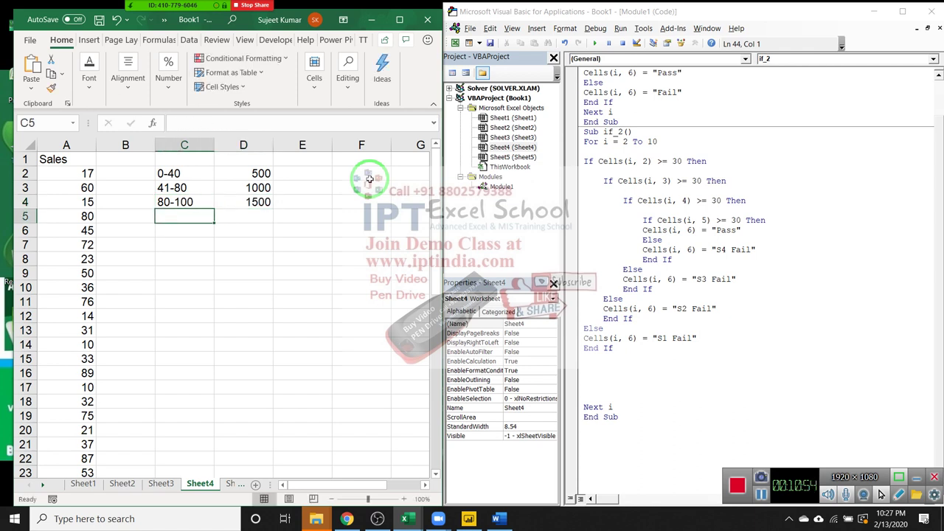
{"action": "type", "text": ">100"}
{"action": "key", "text": "Tab"}
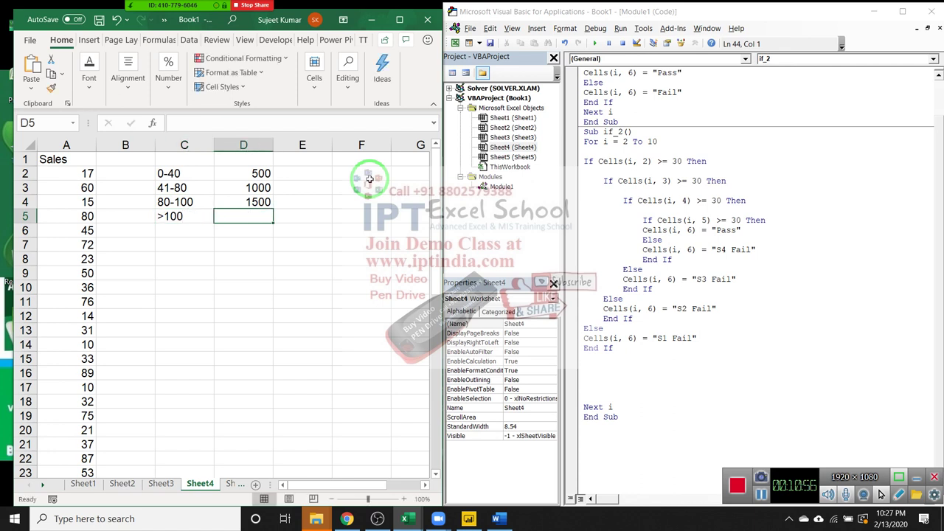
{"action": "type", "text": "5000"}
{"action": "key", "text": "Return"}
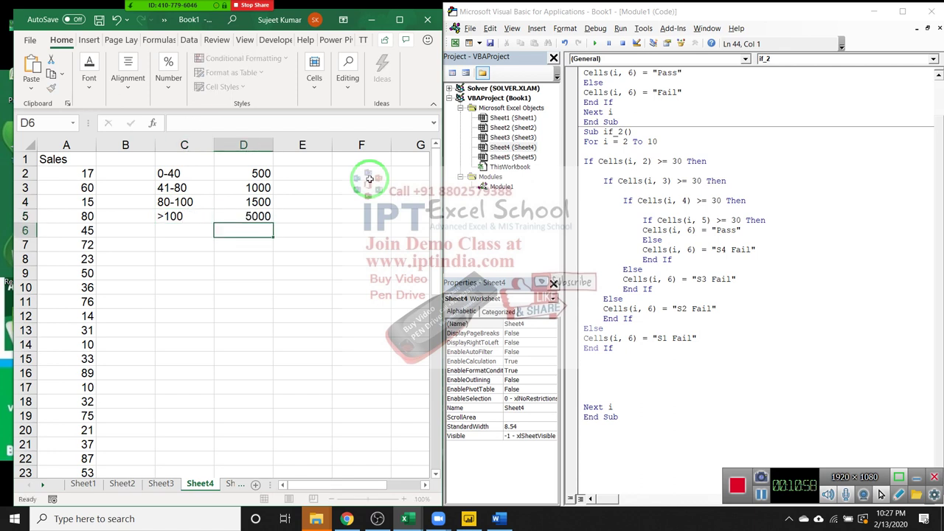
Add the header Inc in cell B1
{"action": "left_click", "coordinate": [128, 171]}
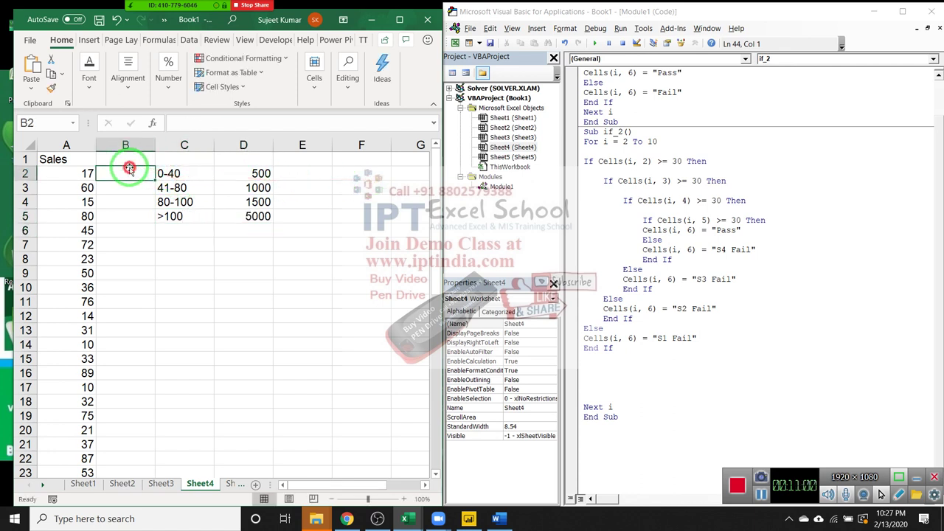
{"action": "left_click", "coordinate": [127, 160]}
{"action": "double_click", "coordinate": [127, 160]}
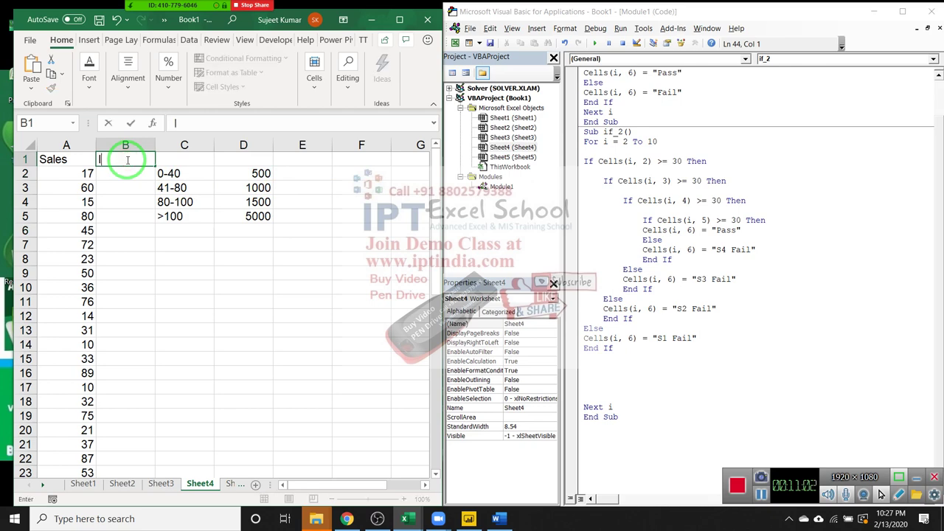
{"action": "type", "text": "Inc"}
{"action": "key", "text": "Return"}
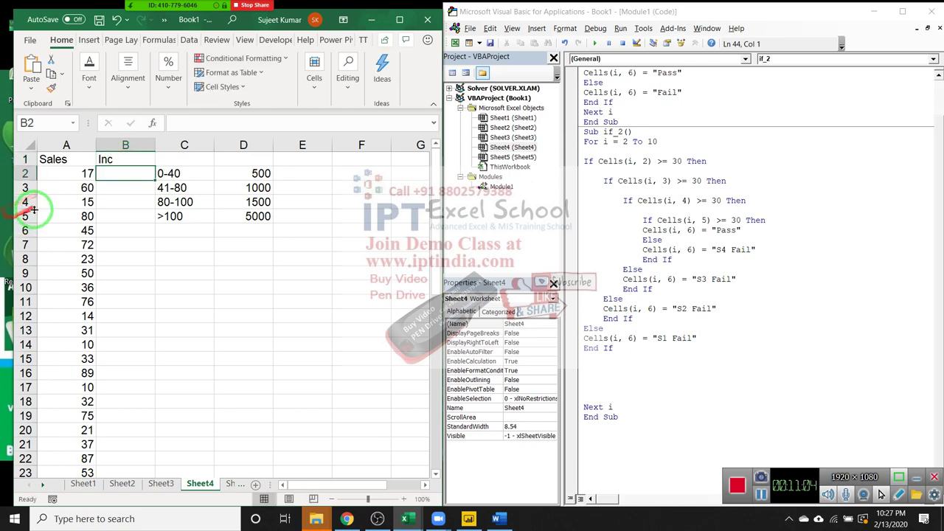
Confirm the Sales list ends at row 48 and return to cell B2
{"action": "left_click", "coordinate": [62, 199]}
{"action": "key", "text": "ctrl+Down"}
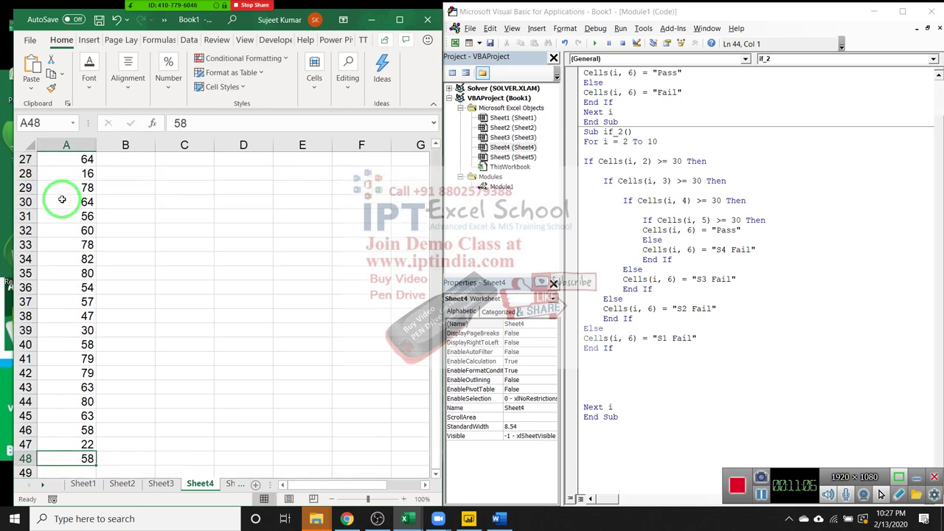
{"action": "key", "text": "ctrl+Up"}
{"action": "key", "text": "Right"}
{"action": "key", "text": "Down"}
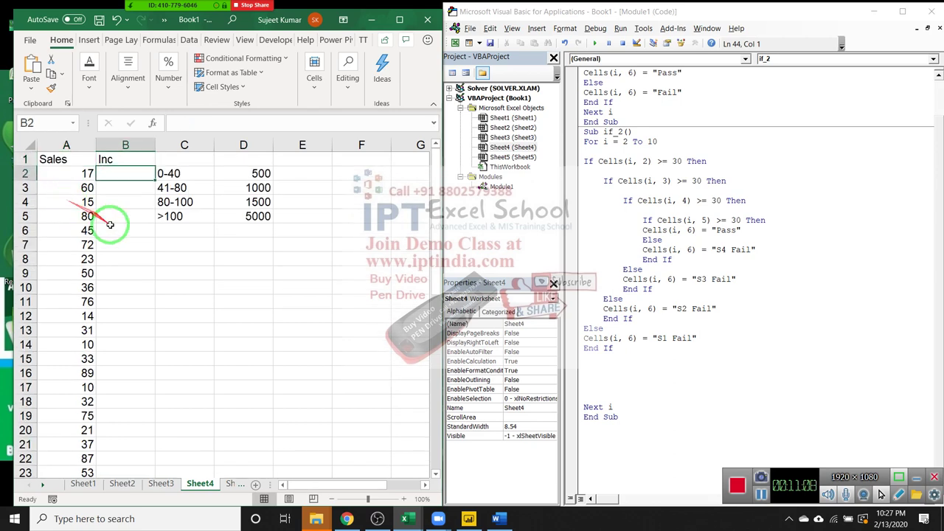
{"action": "scroll", "coordinate": [109, 224], "scroll_direction": "down", "scroll_amount": 5}
{"action": "scroll", "coordinate": [200, 217], "scroll_direction": "up", "scroll_amount": 5}
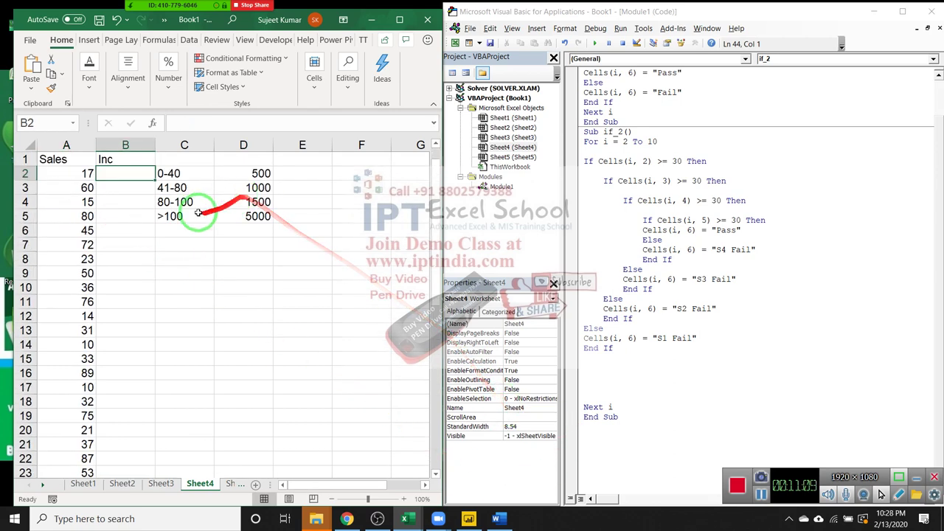
Add blank lines below the last End Sub in the VBA Editor
{"action": "left_click", "coordinate": [672, 371]}
{"action": "left_click", "coordinate": [654, 416]}
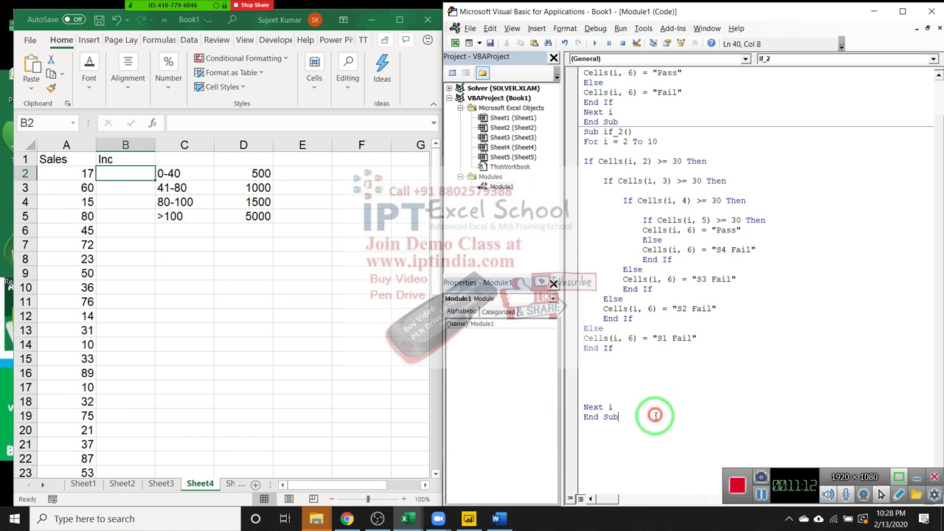
{"action": "key", "text": "Return"}
{"action": "key", "text": "Return"}
{"action": "key", "text": "Return"}
{"action": "key", "text": "Return"}
{"action": "key", "text": "Return"}
{"action": "key", "text": "Return"}
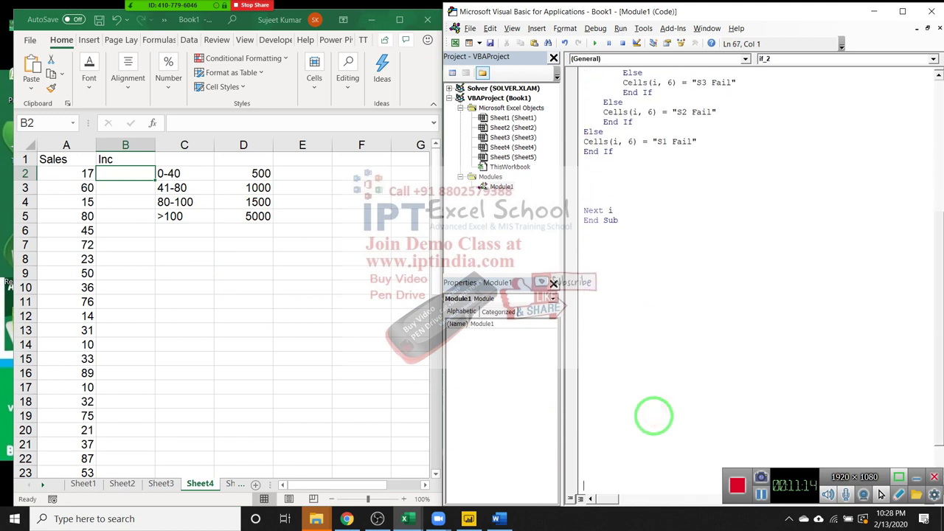
{"action": "key", "text": "Return"}
{"action": "key", "text": "Return"}
{"action": "key", "text": "Return"}
Declare a new macro Sub if_3() below the existing code
{"action": "left_click_drag", "start_coordinate": [633, 141], "coordinate": [622, 208]}
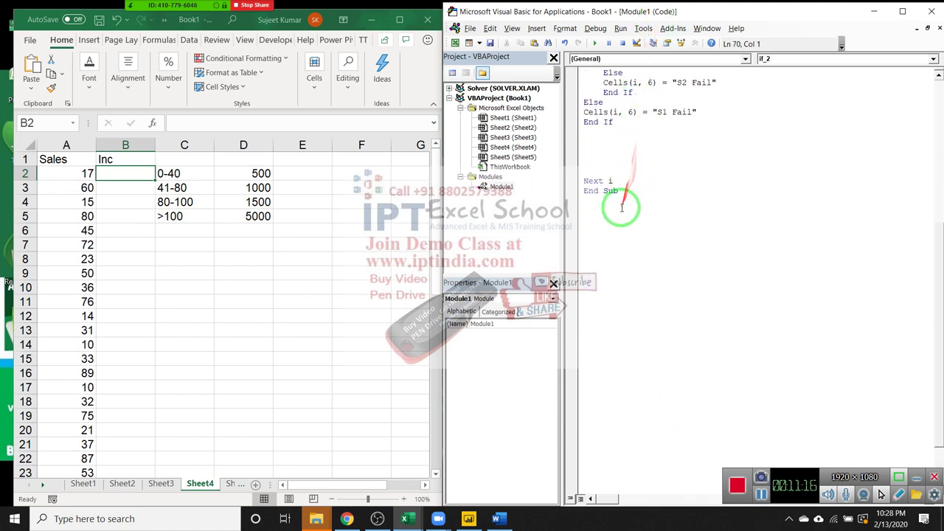
{"action": "left_click", "coordinate": [620, 210]}
{"action": "type", "text": "sub"}
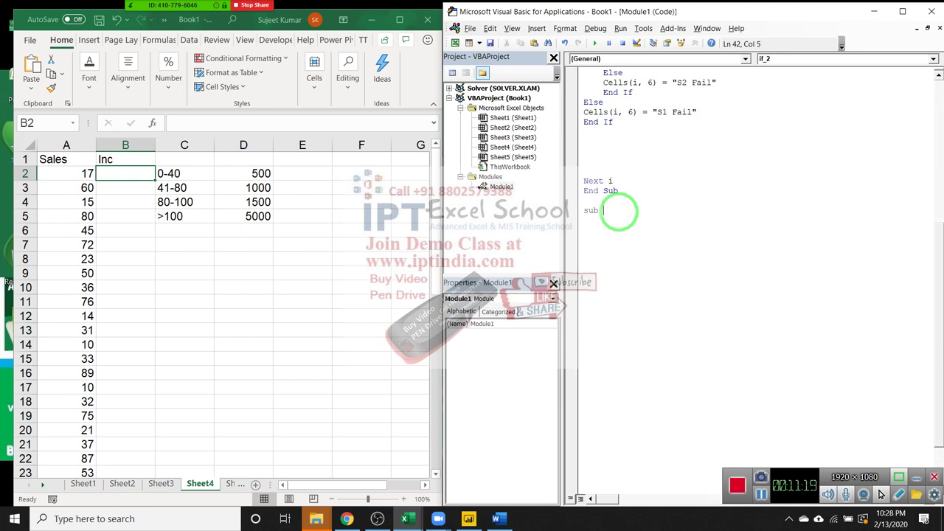
{"action": "type", "text": "if"}
{"action": "type", "text": "_3"}
{"action": "type", "text": "()"}
{"action": "key", "text": "Return"}
{"action": "key", "text": "Return"}
{"action": "key", "text": "Return"}
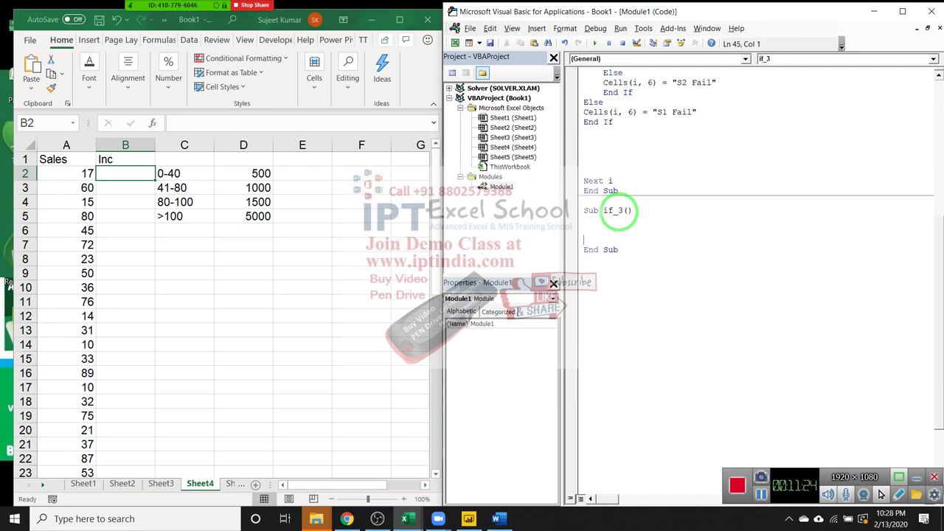
{"action": "key", "text": "Return"}
{"action": "key", "text": "Return"}
{"action": "key", "text": "Return"}
Write the loop header For i = 2 To 48
{"action": "type", "text": "or i = "}
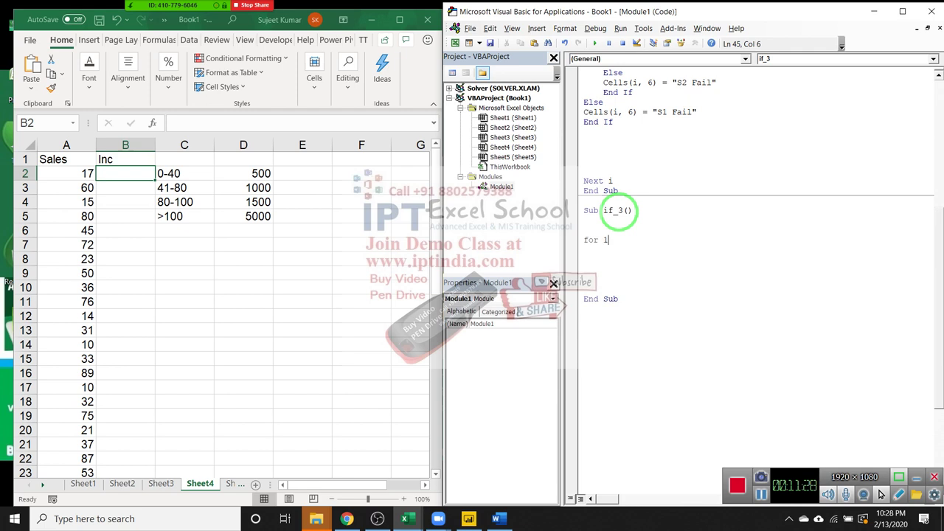
{"action": "type", "text": "2"}
{"action": "double_click", "coordinate": [604, 239]}
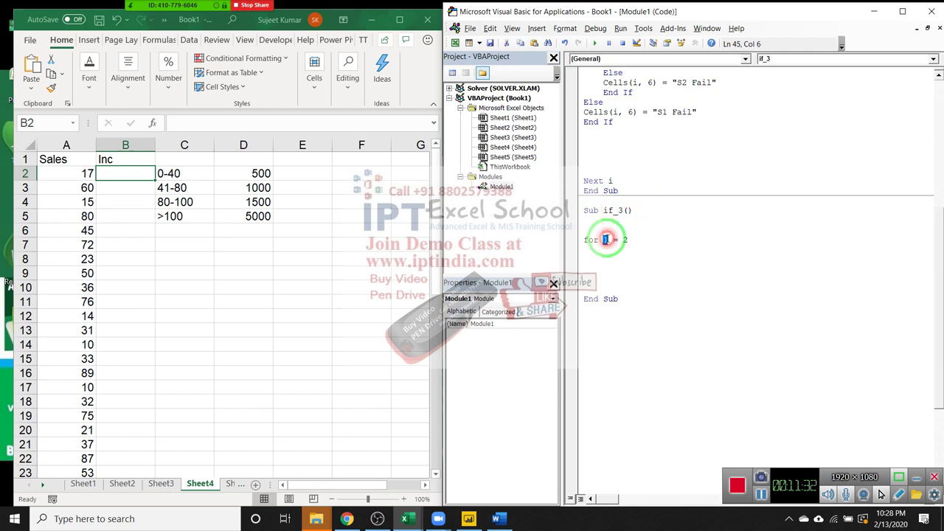
{"action": "type", "text": "i"}
{"action": "left_click", "coordinate": [642, 237]}
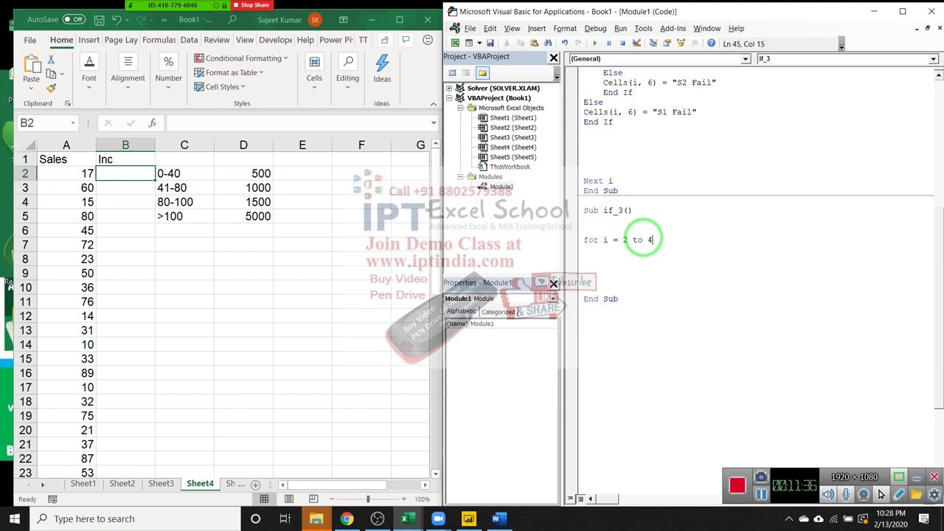
{"action": "type", "text": "8"}
{"action": "key", "text": "Return"}
Remove a stray End If, close the loop with Next i, and leave empty lines inside it
{"action": "key", "text": "Return"}
{"action": "key", "text": "Return"}
{"action": "type", "text": "end "}
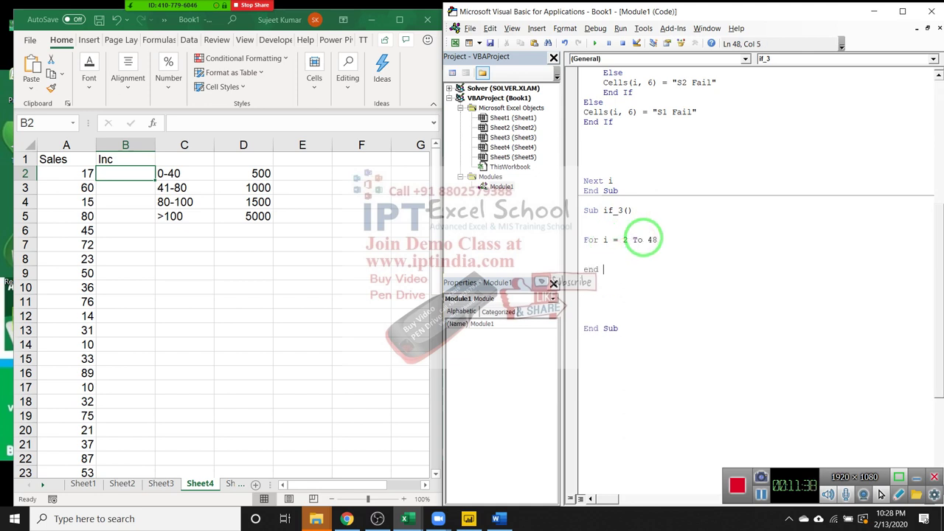
{"action": "type", "text": "If"}
{"action": "key", "text": "Return"}
{"action": "key", "text": "shift+Down"}
{"action": "key", "text": "Delete"}
{"action": "type", "text": "i"}
{"action": "key", "text": "Return"}
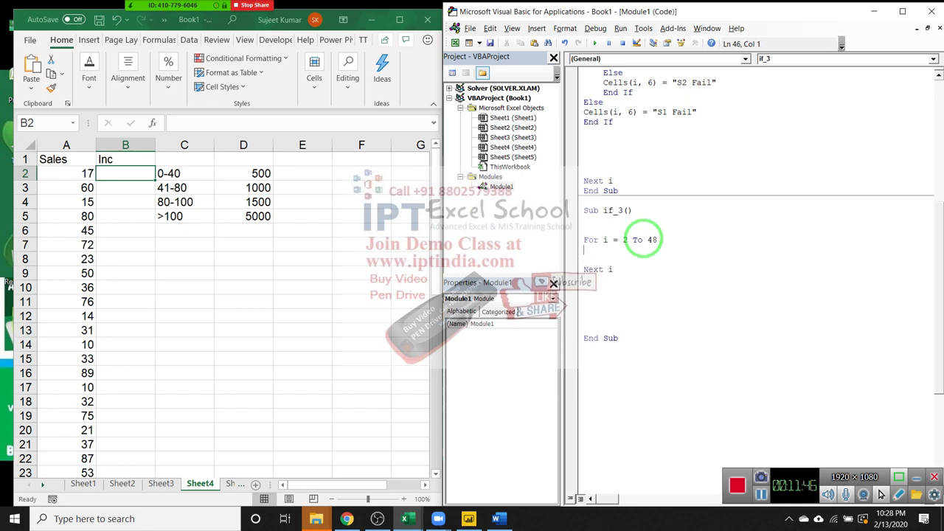
{"action": "key", "text": "Return"}
{"action": "key", "text": "Return"}
{"action": "key", "text": "Return"}
{"action": "key", "text": "Return"}
{"action": "key", "text": "Up"}
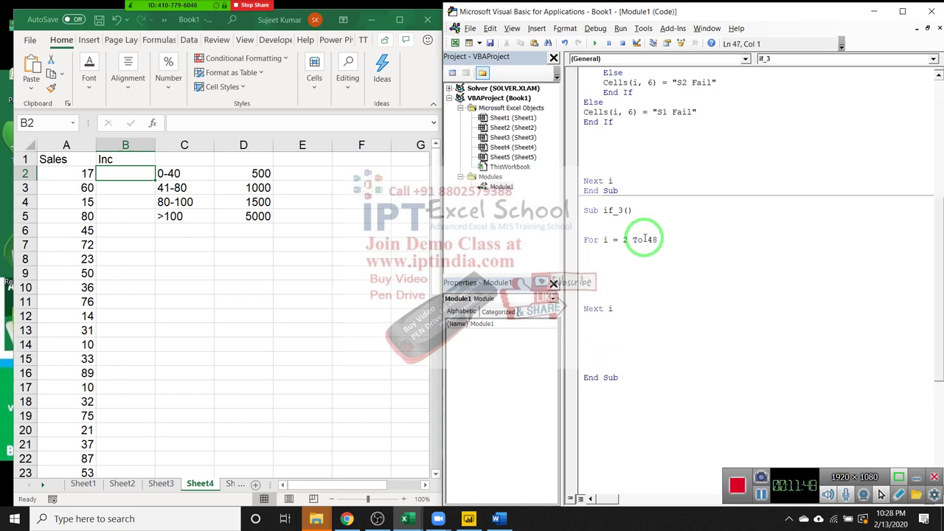
Write the first branch: If Cells(i,1) <= 40 Then Cells(i,2) = 500
{"action": "type", "text": "if c"}
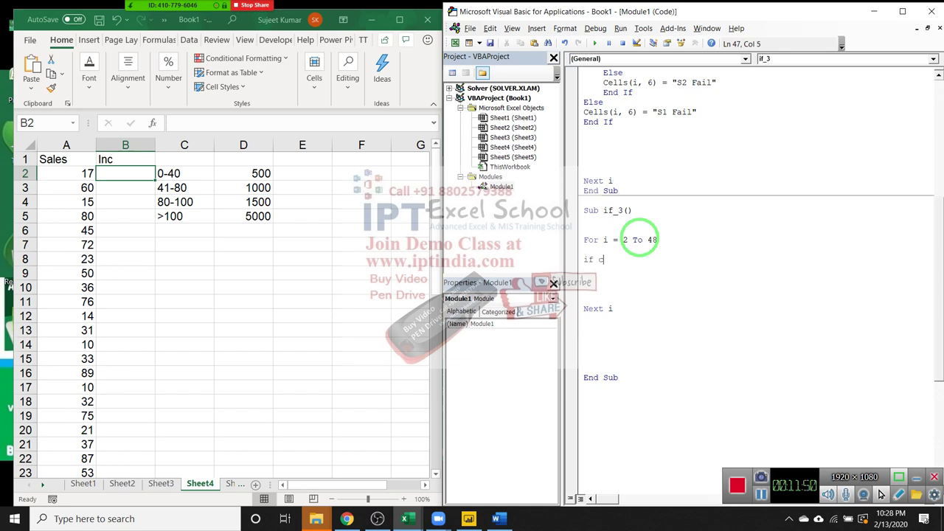
{"action": "type", "text": "ells("}
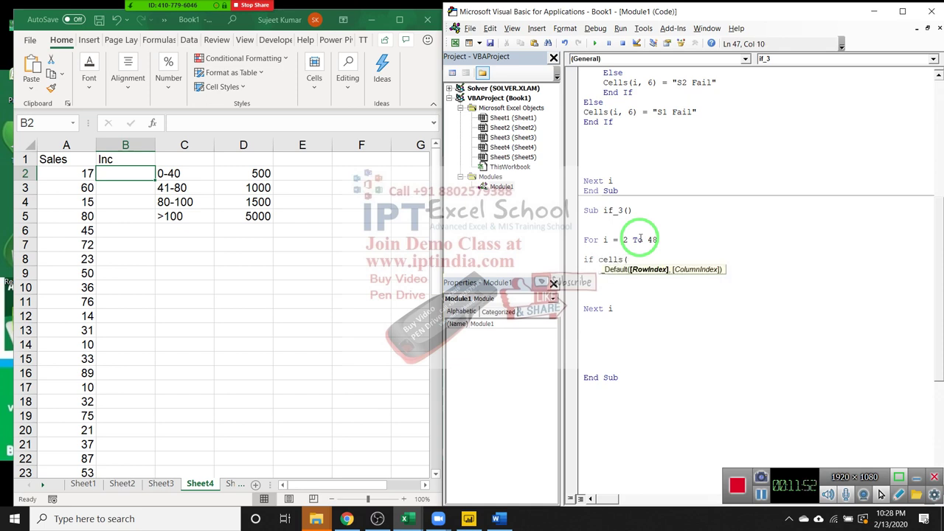
{"action": "type", "text": "i,"}
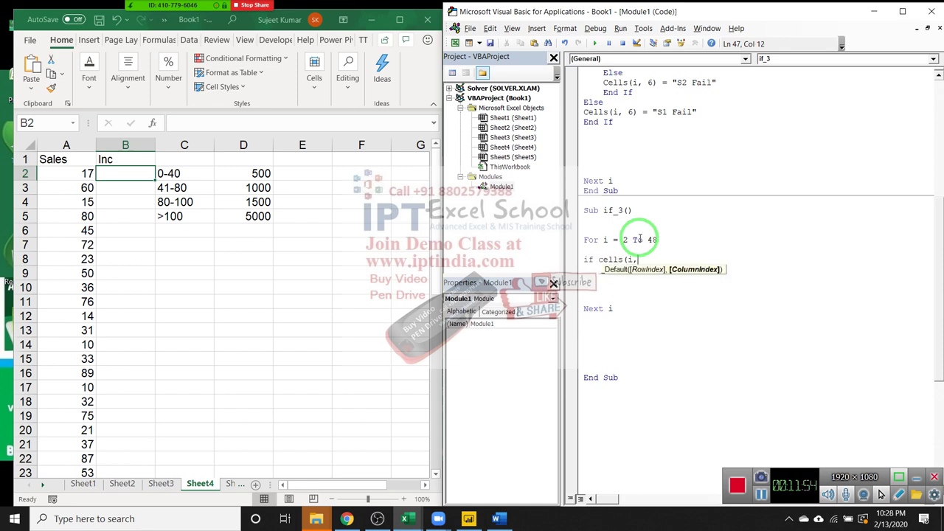
{"action": "type", "text": "1)<=40 "}
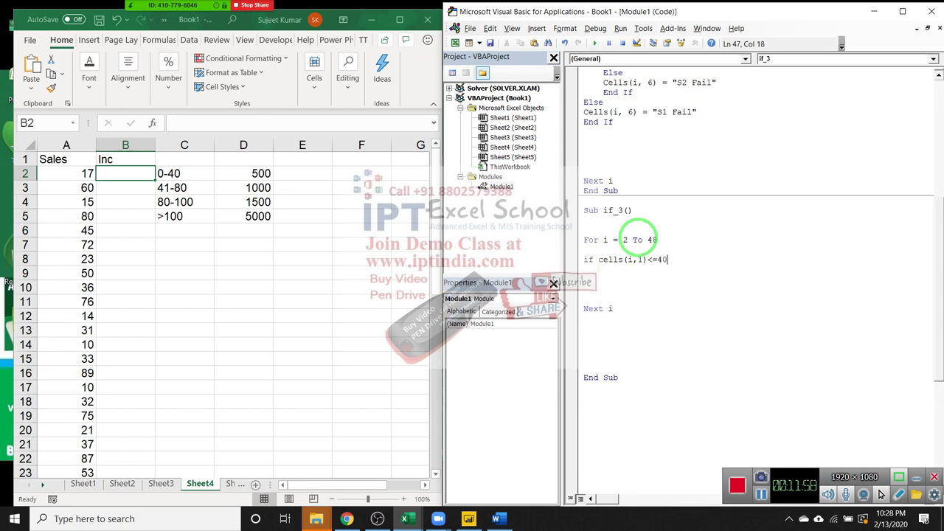
{"action": "type", "text": "then"}
{"action": "key", "text": "Return"}
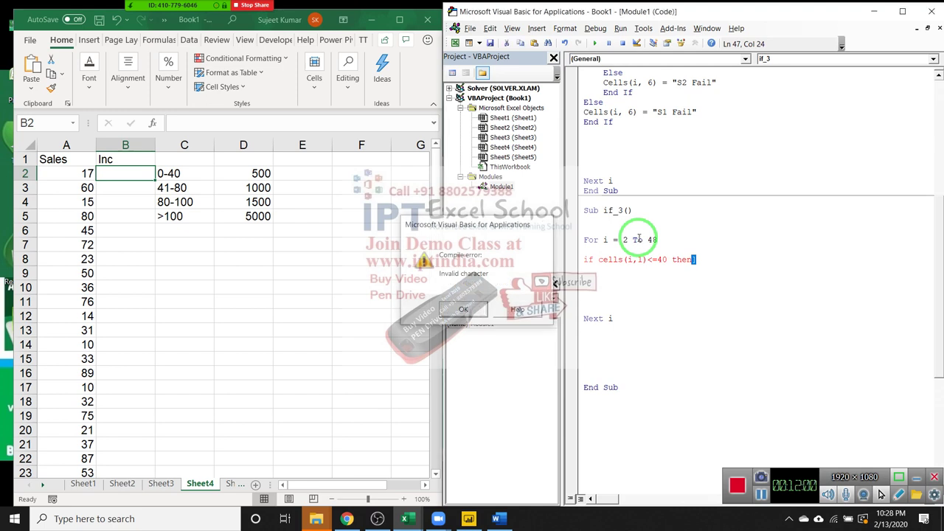
{"action": "key", "text": "Return"}
{"action": "key", "text": "Return"}
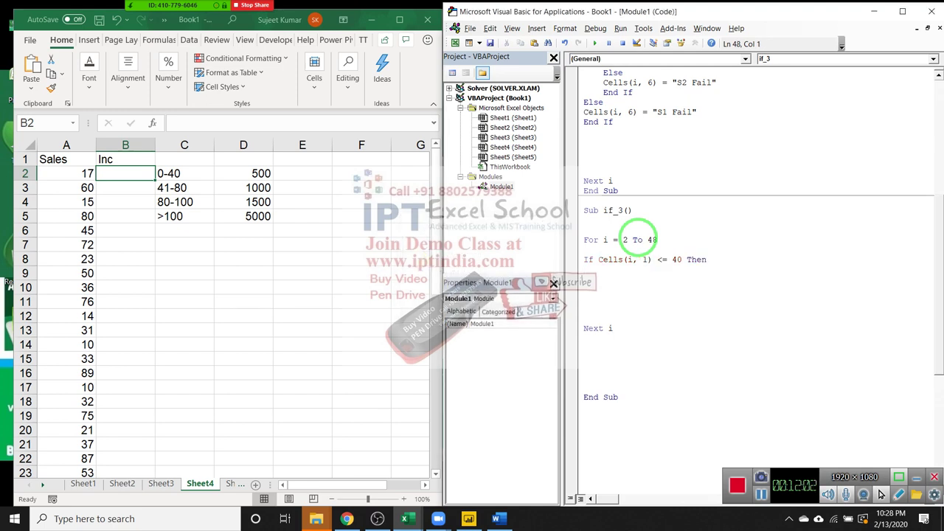
{"action": "type", "text": "cells"}
{"action": "type", "text": "("}
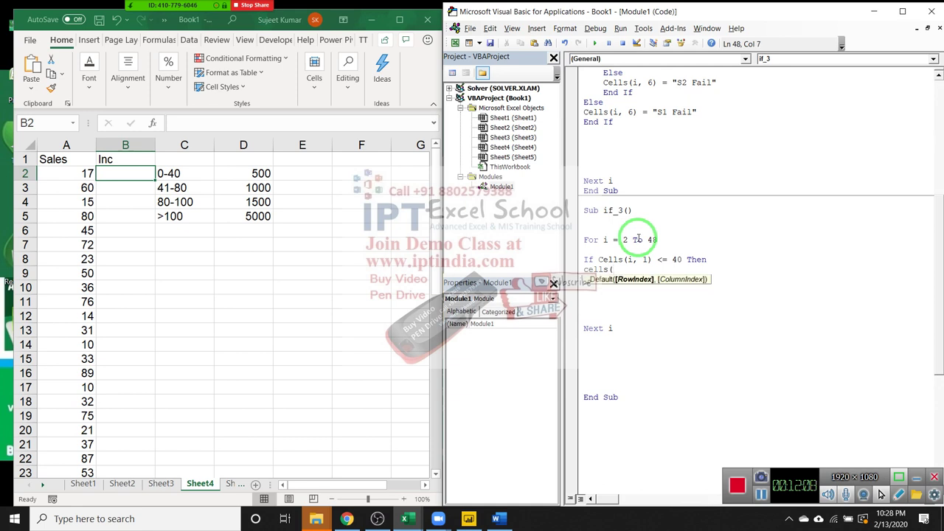
{"action": "type", "text": "i,"}
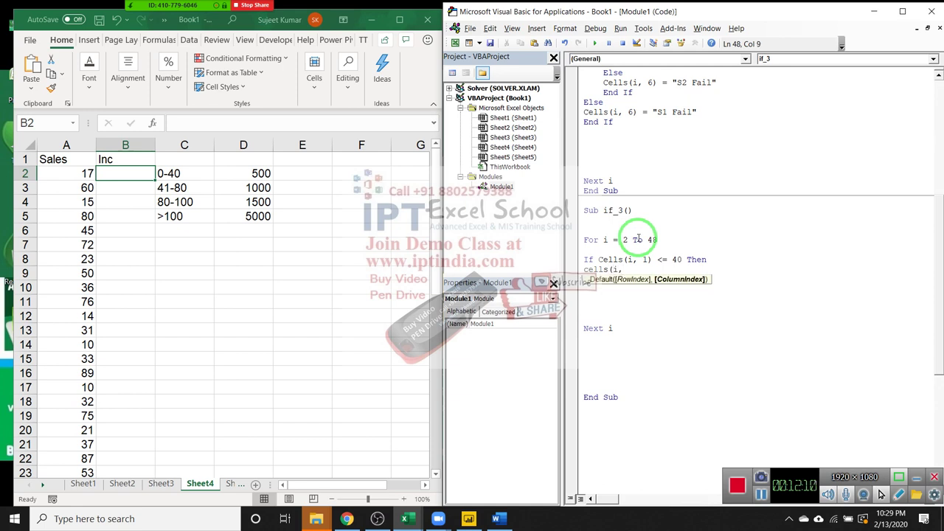
{"action": "type", "text": "2"}
{"action": "key", "text": "BackSpace"}
{"action": "type", "text": "2) "}
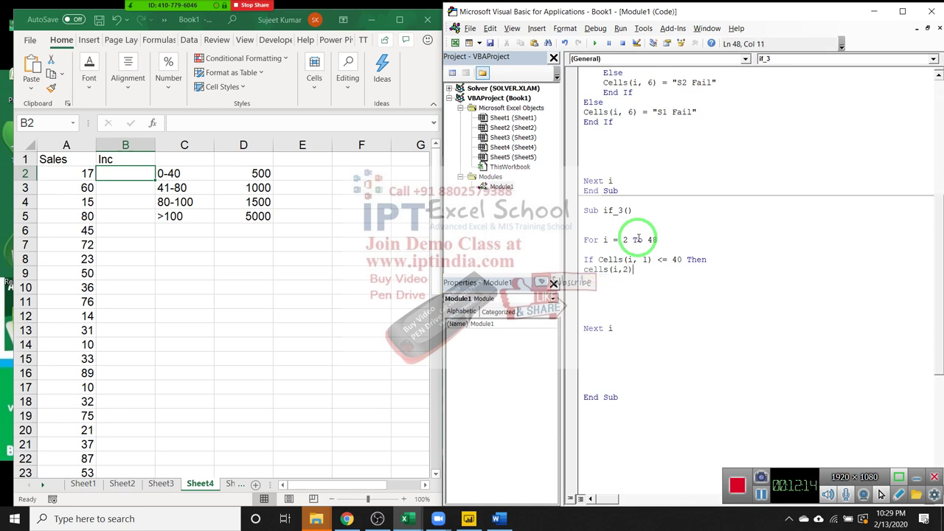
{"action": "type", "text": "= 500"}
{"action": "key", "text": "Return"}
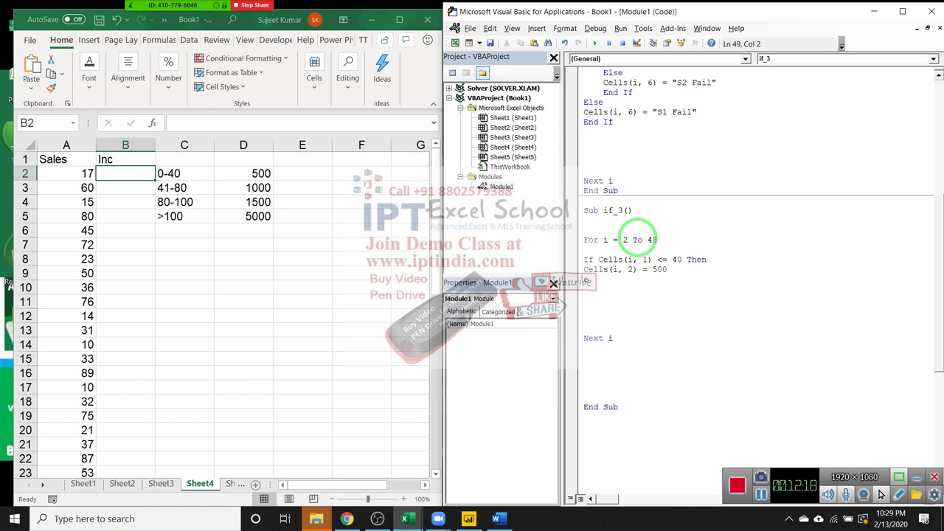
Add an ElseIf Cells(i,1) <= 80 branch that sets Cells(i,2) to 1000
{"action": "type", "text": "Elseif "}
{"action": "type", "text": "cells"}
{"action": "type", "text": "("}
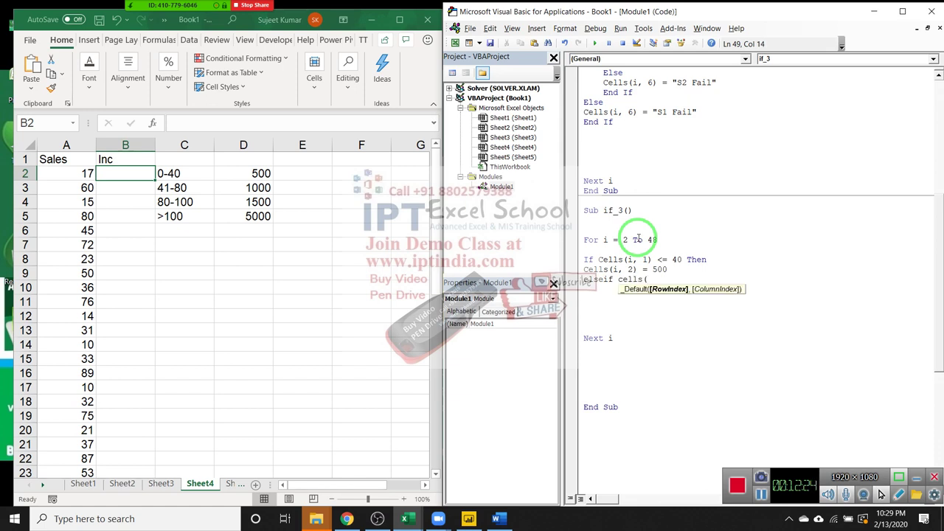
{"action": "type", "text": "i,"}
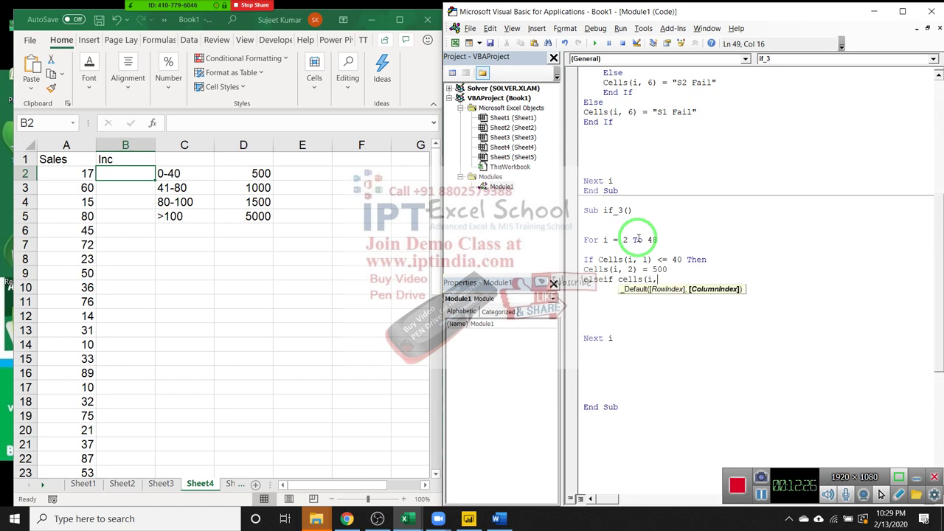
{"action": "type", "text": "1)<"}
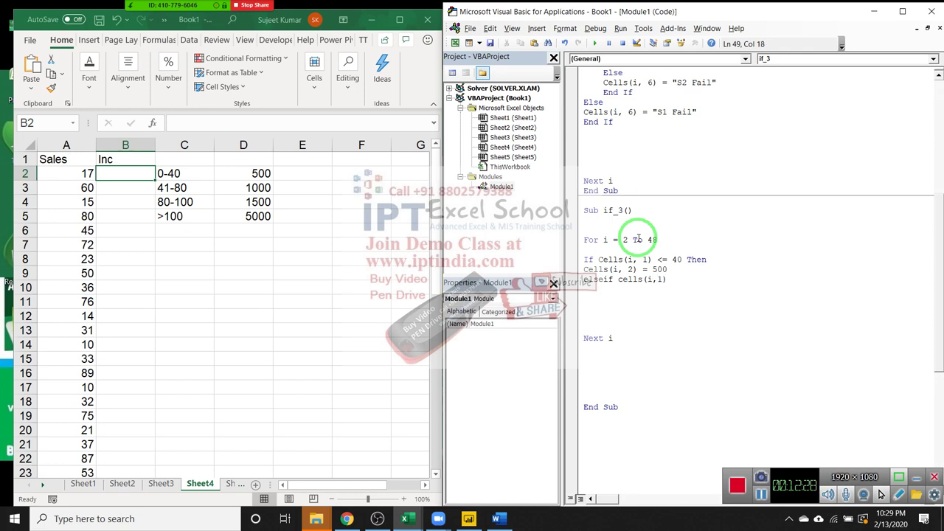
{"action": "type", "text": "= "}
{"action": "type", "text": "80 t"}
{"action": "type", "text": "hen"}
{"action": "key", "text": "Return"}
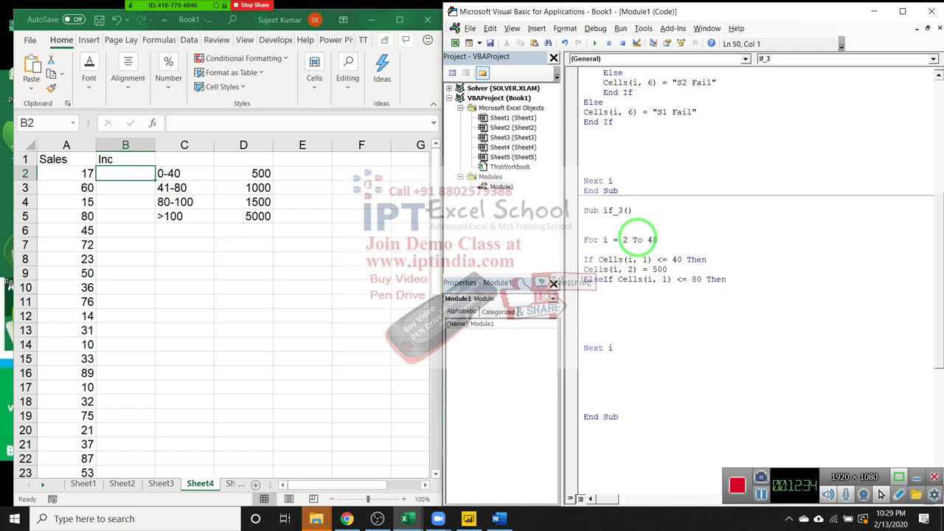
{"action": "key", "text": "shift+Down"}
{"action": "key", "text": "ctrl+c"}
{"action": "key", "text": "Down"}
{"action": "key", "text": "ctrl+v"}
{"action": "key", "text": "BackSpace"}
{"action": "key", "text": "BackSpace"}
{"action": "key", "text": "BackSpace"}
{"action": "key", "text": "BackSpace"}
{"action": "type", "text": "000"}
{"action": "key", "text": "Return"}
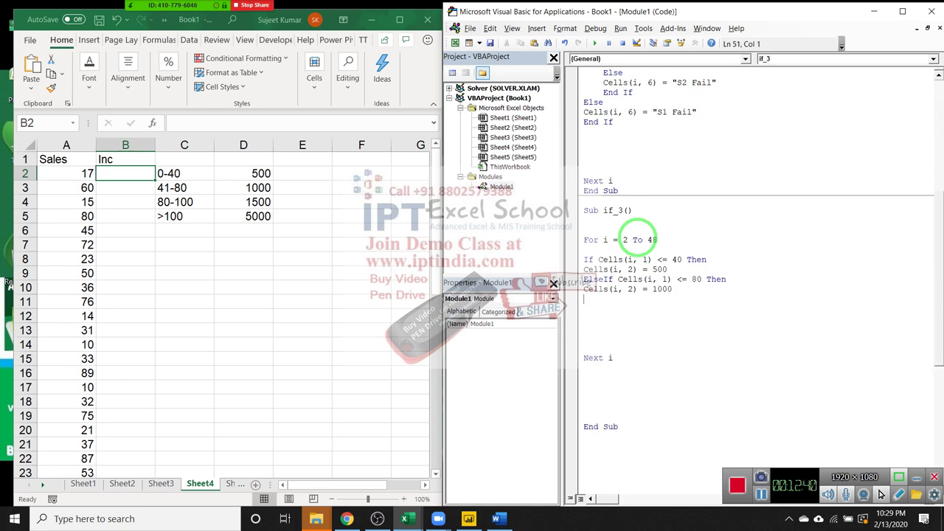
{"action": "key", "text": "shift+Down"}
{"action": "key", "text": "shift+Down"}
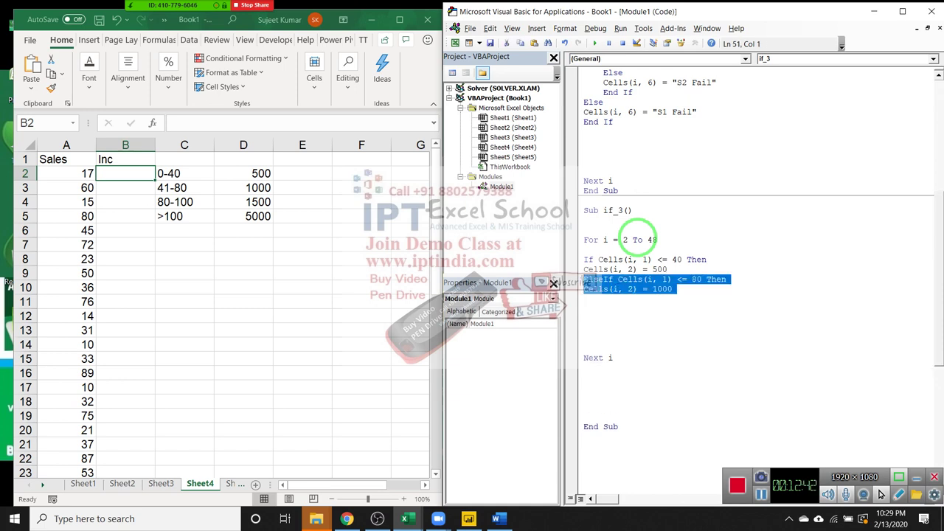
Duplicate the ElseIf branch and change the new conditions to <= 100 and > 100
{"action": "key", "text": "ctrl+c"}
{"action": "key", "text": "ctrl+v"}
{"action": "key", "text": "ctrl+v"}
{"action": "key", "text": "ctrl+v"}
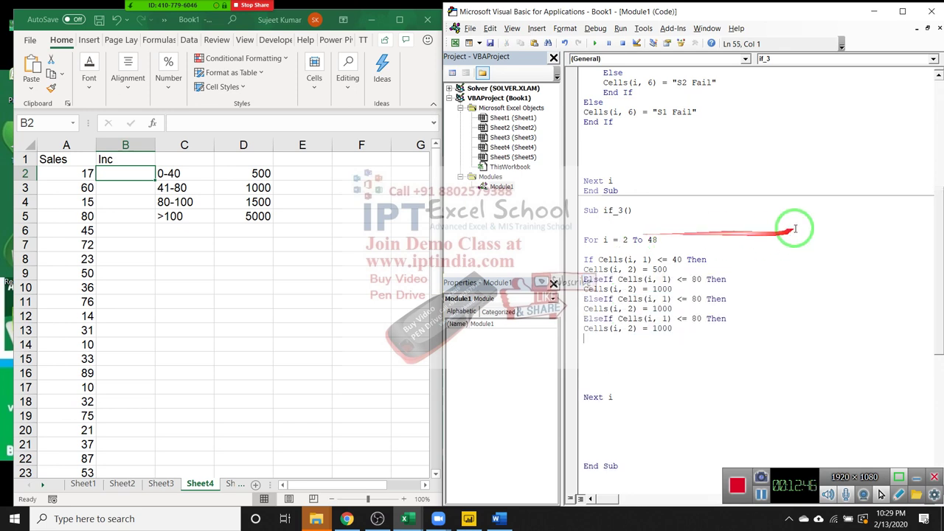
{"action": "double_click", "coordinate": [696, 299]}
{"action": "type", "text": "100"}
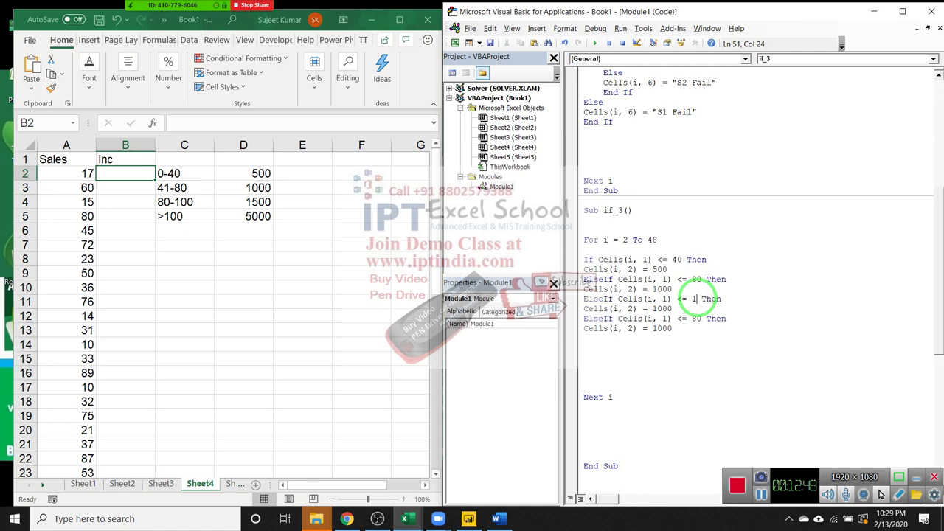
{"action": "left_click", "coordinate": [683, 328]}
{"action": "double_click", "coordinate": [683, 328]}
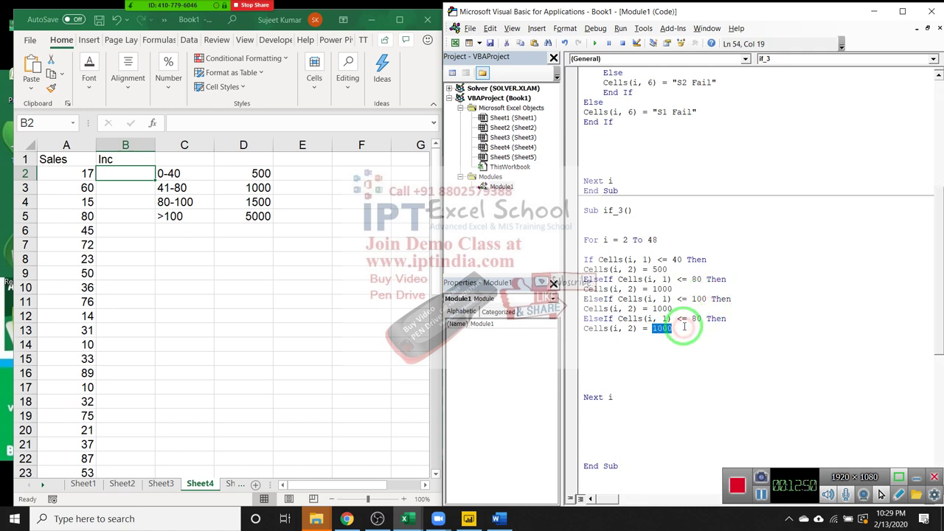
{"action": "double_click", "coordinate": [681, 319]}
{"action": "type", "text": ">"}
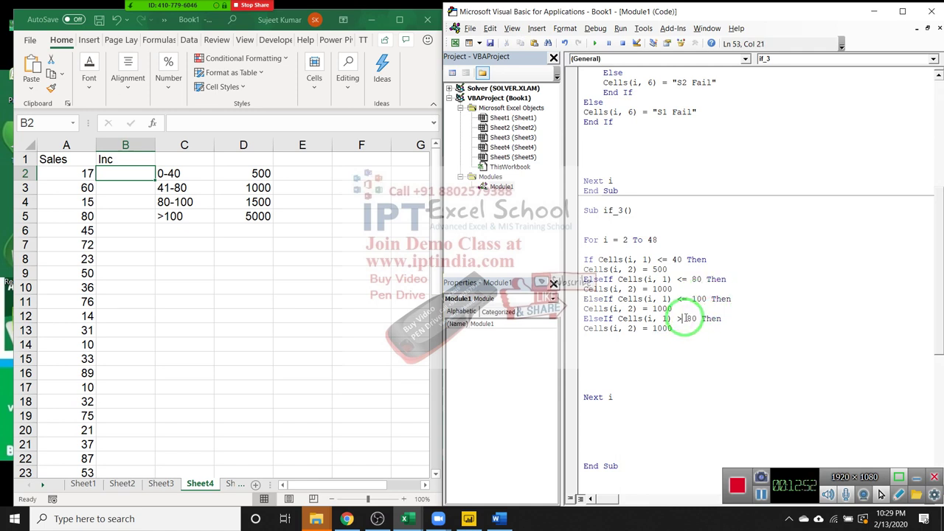
{"action": "key", "text": "Delete"}
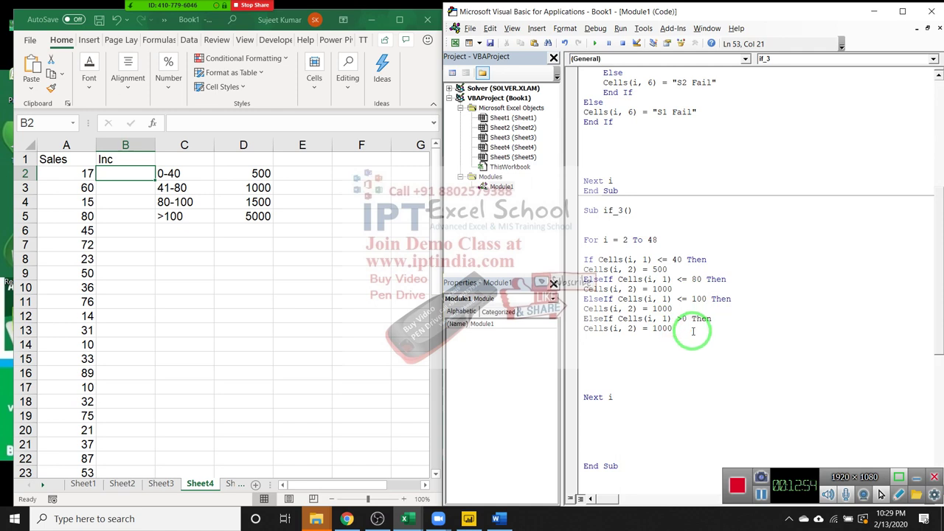
{"action": "type", "text": "10"}
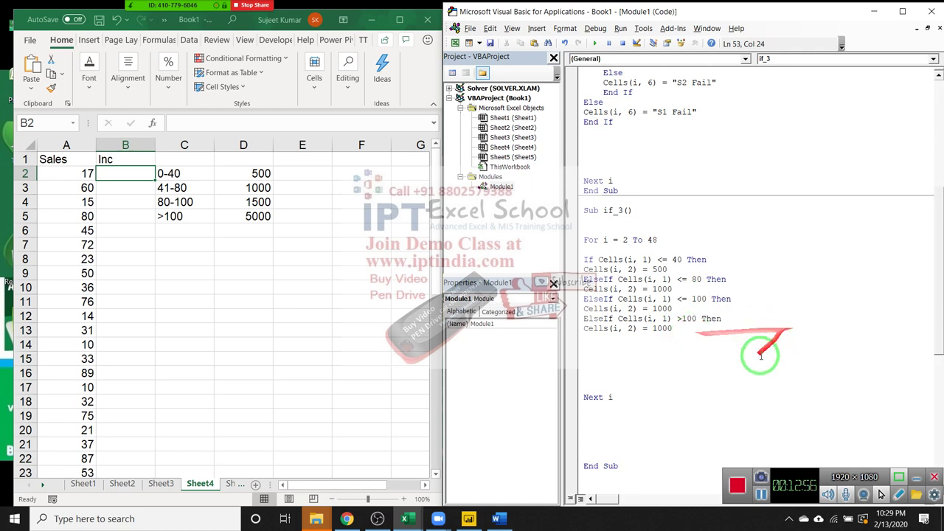
{"action": "left_click", "coordinate": [730, 354]}
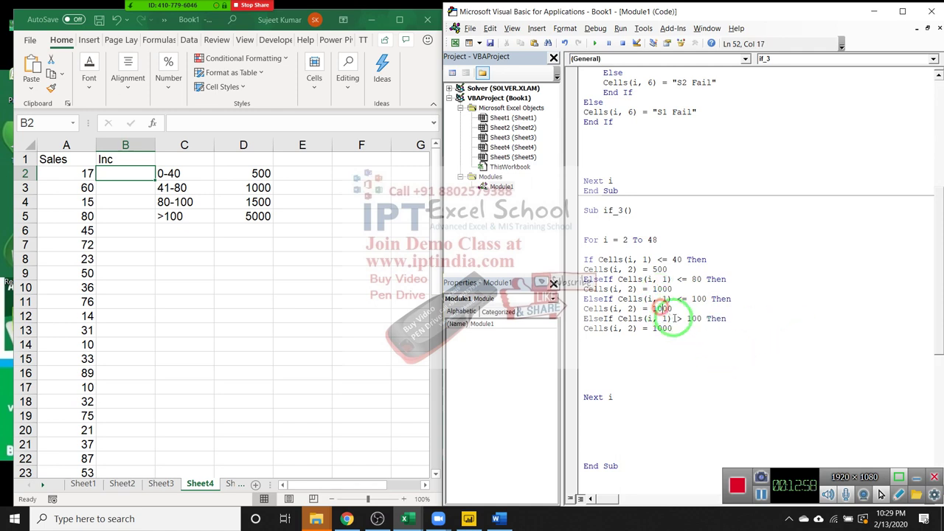
Set the new branches' incentives to 1500 and 2000, then close the block with End If
{"action": "left_click", "coordinate": [678, 328]}
{"action": "type", "text": "5"}
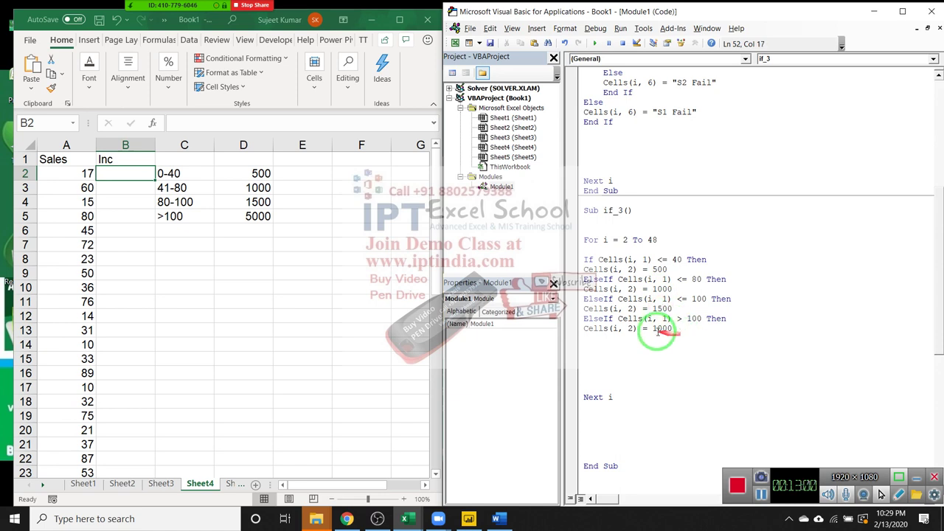
{"action": "double_click", "coordinate": [661, 328]}
{"action": "type", "text": "200"}
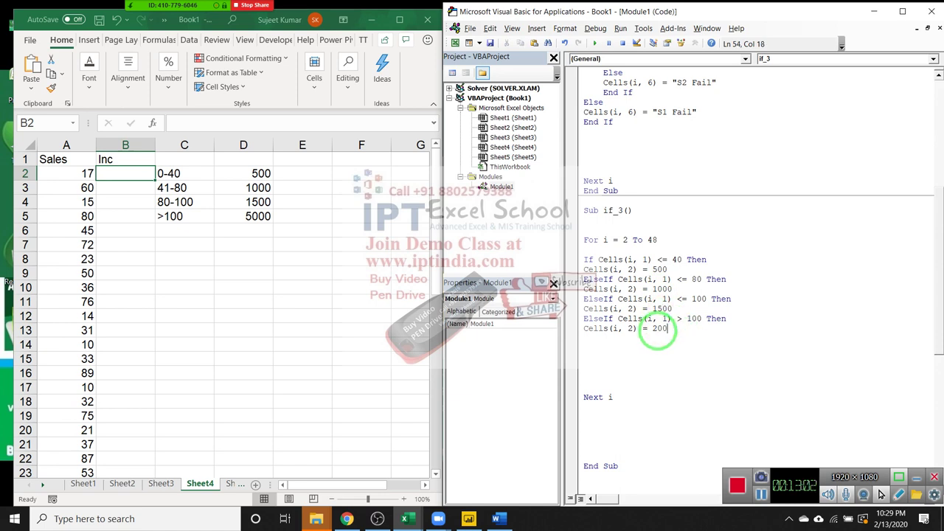
{"action": "left_click", "coordinate": [689, 338]}
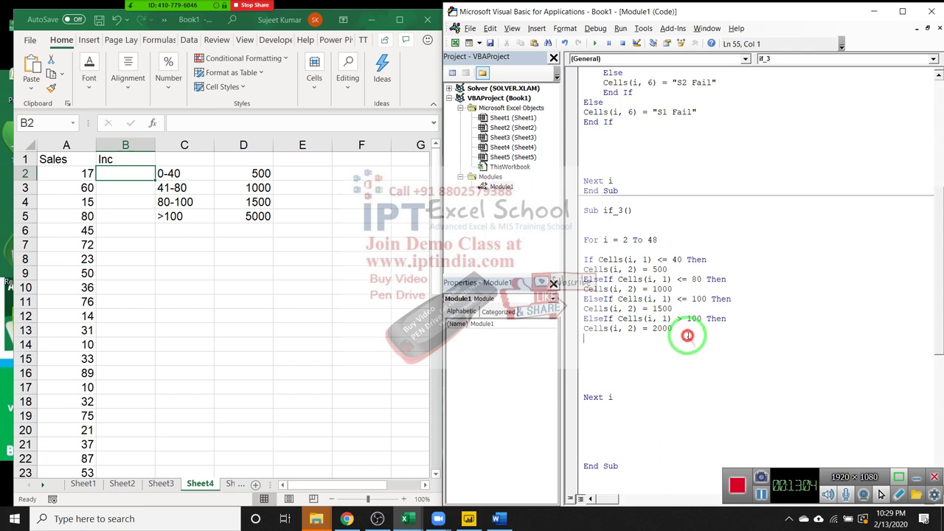
{"action": "type", "text": "end "}
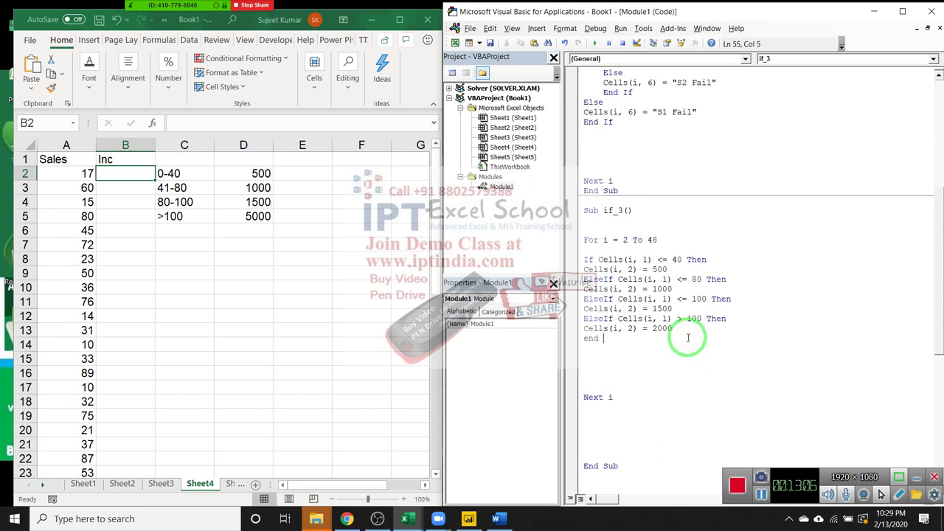
{"action": "type", "text": "if"}
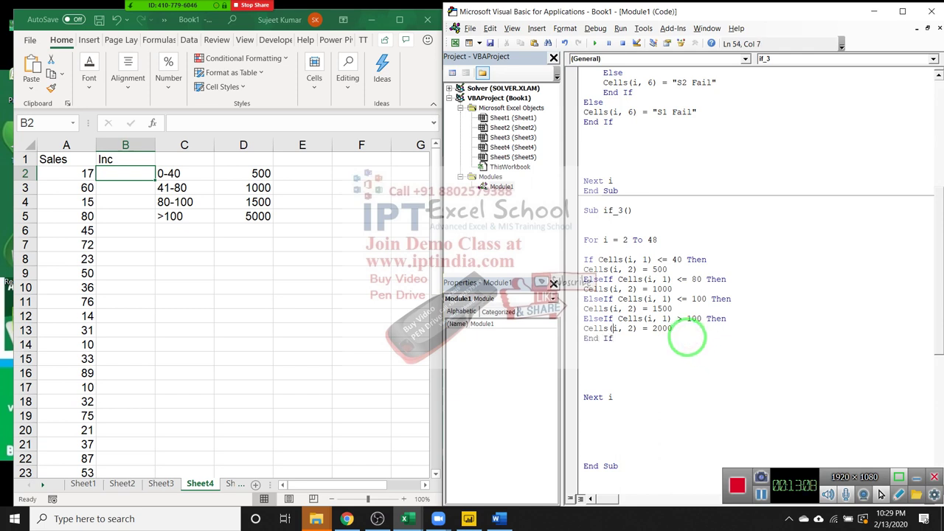
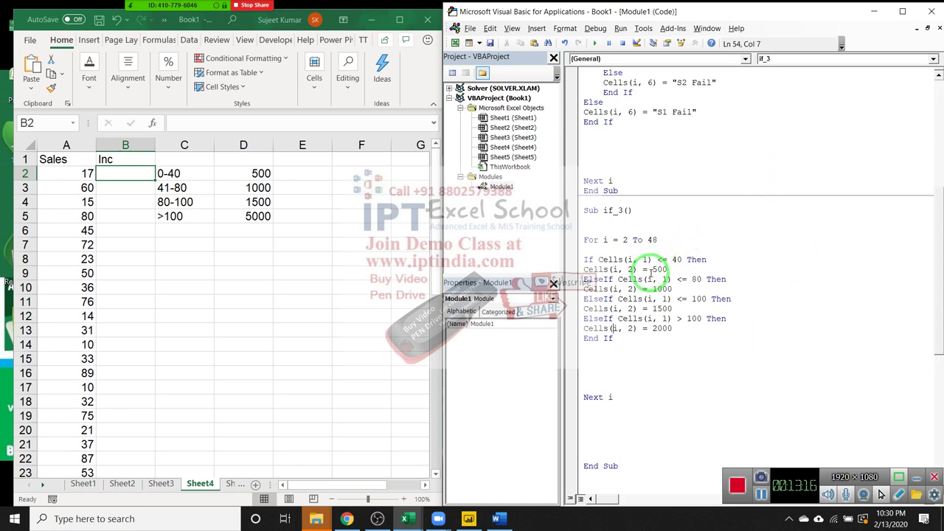
Highlight the if_3 conditions Cells(i, 1) <= 40 and ElseIf <= 80 in the code
{"action": "left_click", "coordinate": [643, 288]}
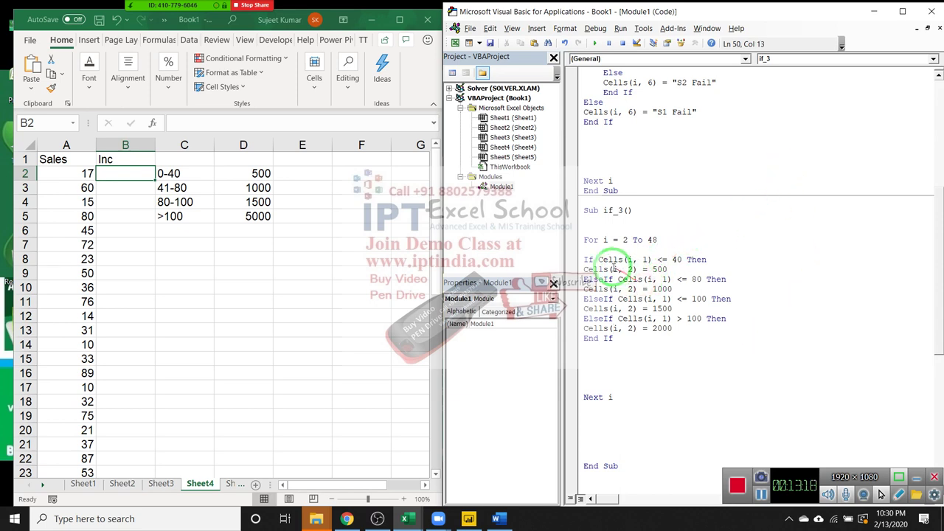
{"action": "left_click_drag", "start_coordinate": [601, 260], "coordinate": [641, 259]}
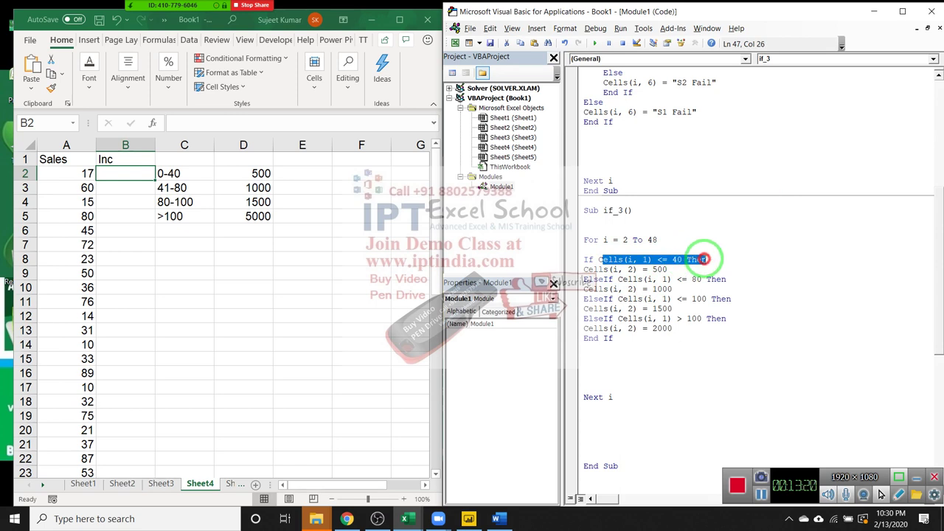
{"action": "mouse_move", "coordinate": [583, 278]}
{"action": "left_mouse_down"}
{"action": "mouse_move", "coordinate": [724, 282]}
{"action": "mouse_move", "coordinate": [714, 280]}
{"action": "left_mouse_up"}
Review the if_2 macro's If Cells(i, 2) >= 30 and If Cells(i, 3) >= 30 conditions
{"action": "scroll", "coordinate": [642, 248], "scroll_direction": "up", "scroll_amount": 3}
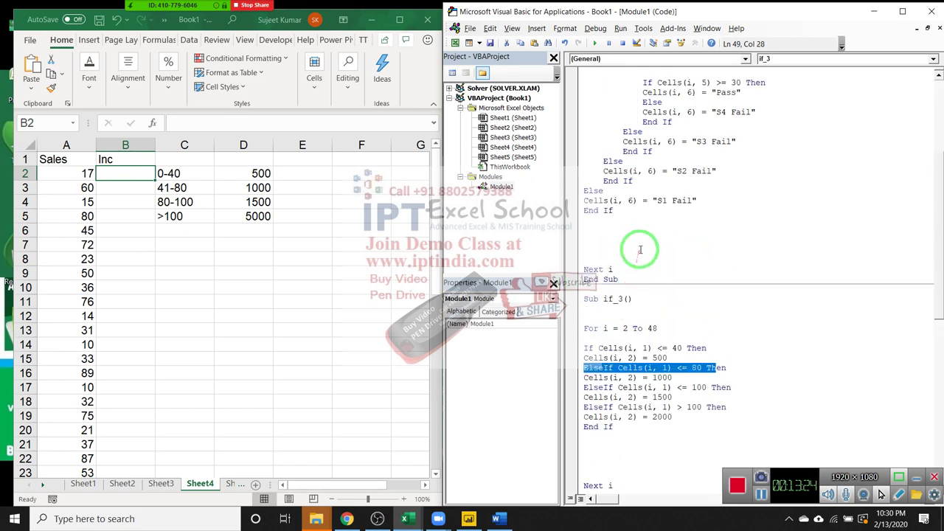
{"action": "scroll", "coordinate": [640, 249], "scroll_direction": "up", "scroll_amount": 5}
{"action": "left_click", "coordinate": [598, 229]}
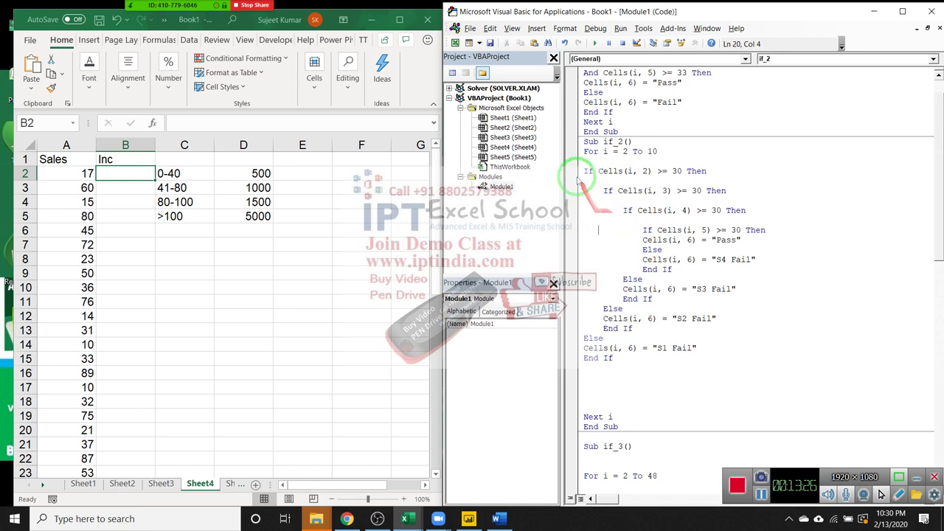
{"action": "scroll", "coordinate": [583, 177], "scroll_direction": "down", "scroll_amount": 1}
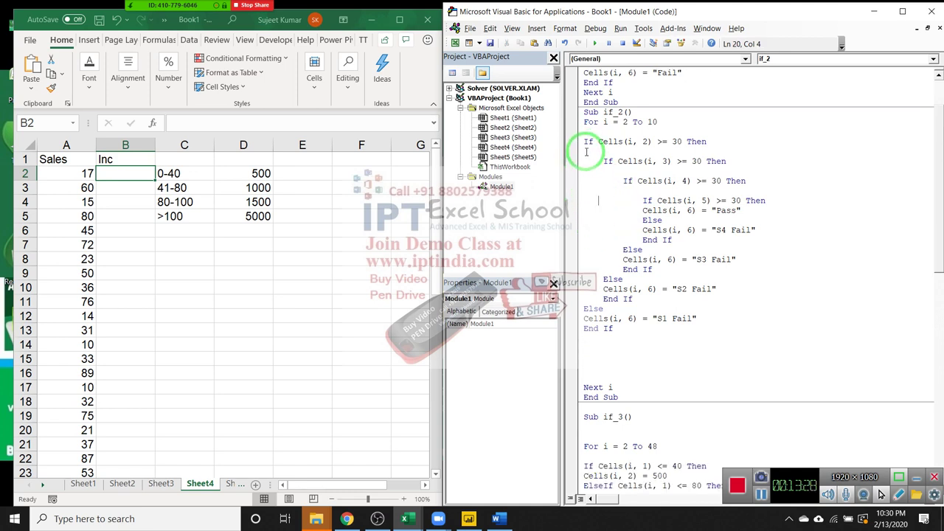
{"action": "left_click_drag", "start_coordinate": [584, 142], "coordinate": [706, 141]}
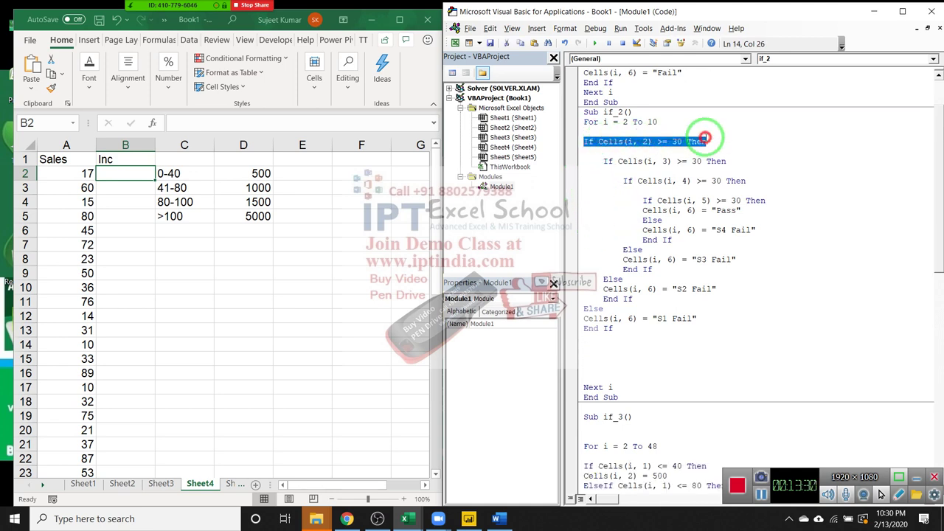
{"action": "left_click_drag", "start_coordinate": [603, 161], "coordinate": [741, 162]}
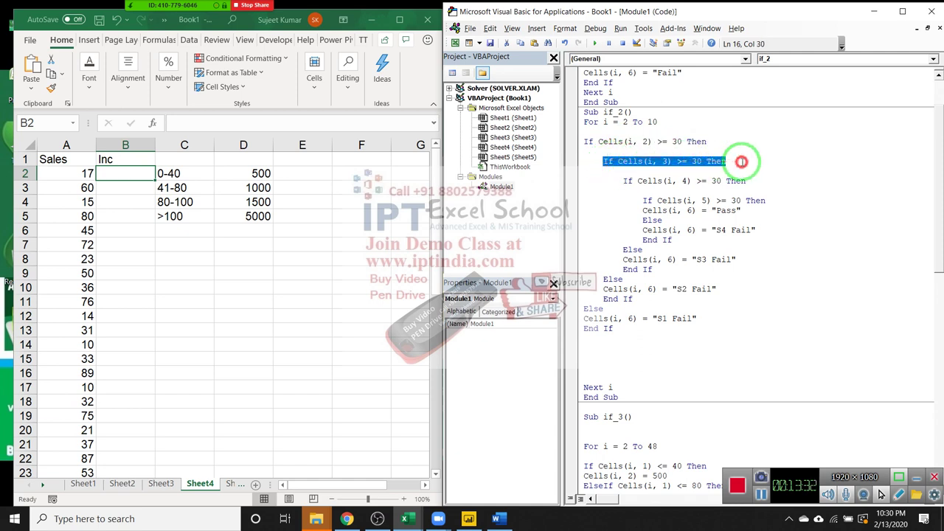
{"action": "scroll", "coordinate": [726, 195], "scroll_direction": "down", "scroll_amount": 1}
{"action": "scroll", "coordinate": [730, 206], "scroll_direction": "down", "scroll_amount": 3}
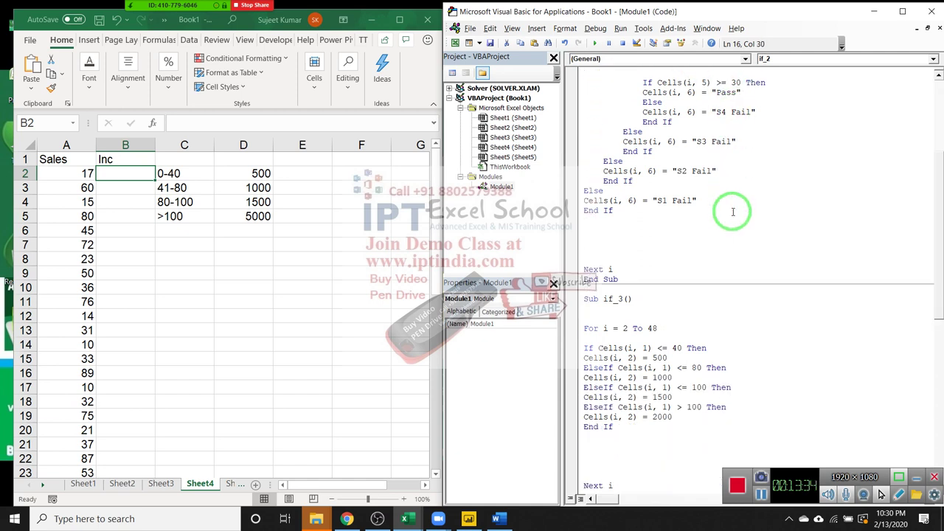
{"action": "scroll", "coordinate": [733, 211], "scroll_direction": "down", "scroll_amount": 3}
Toggle a breakpoint on the if_3 ElseIf <= 80 line, then remove it
{"action": "left_click", "coordinate": [662, 260]}
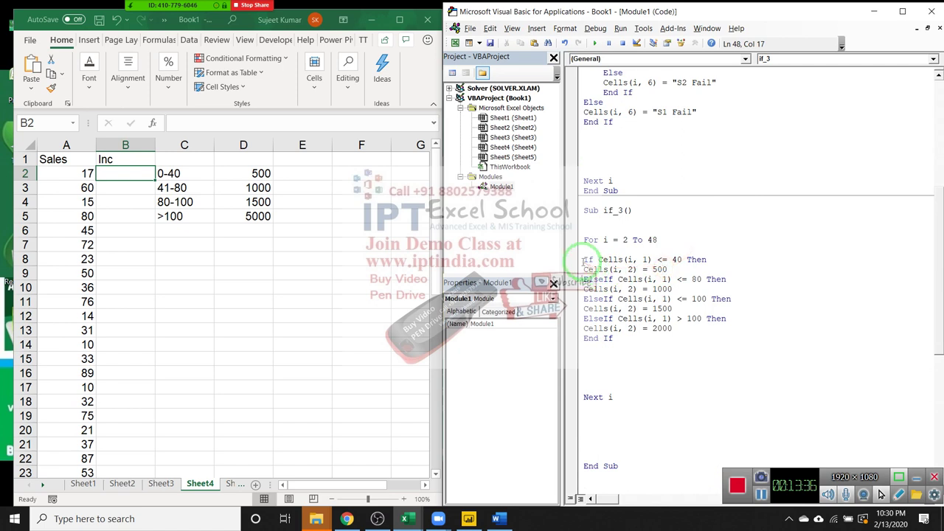
{"action": "left_click", "coordinate": [579, 260]}
{"action": "left_click", "coordinate": [571, 280]}
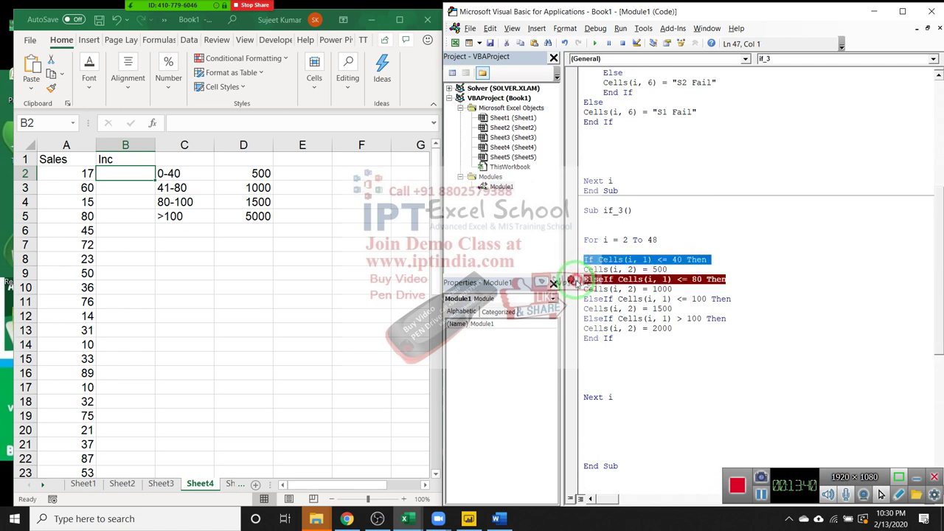
{"action": "left_click", "coordinate": [572, 280]}
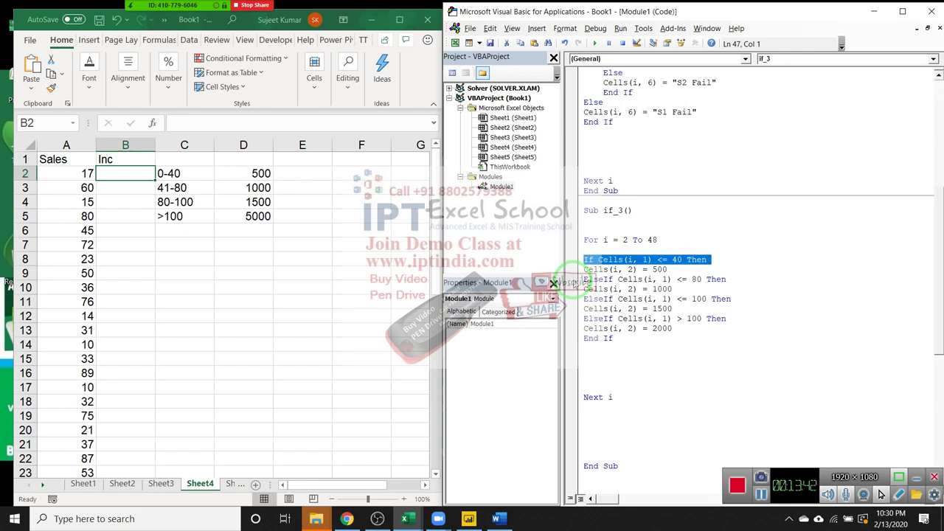
{"action": "left_click", "coordinate": [593, 279]}
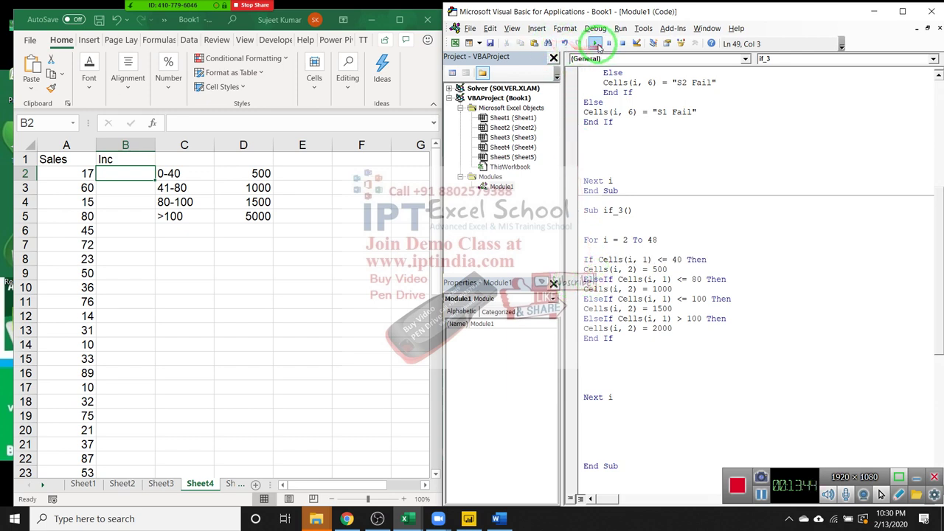
Run if_3 to fill the Inc column with 500, 1000 or 1500
{"action": "left_click", "coordinate": [594, 43]}
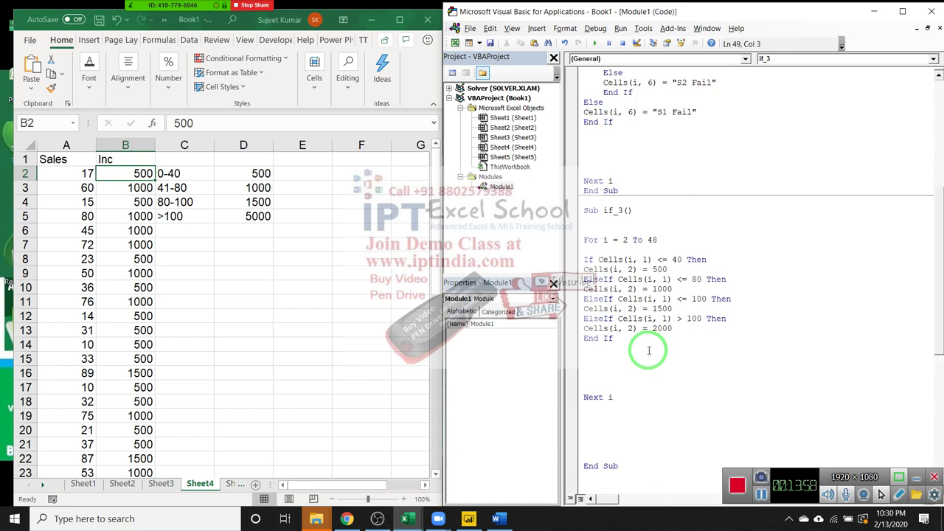
{"action": "scroll", "coordinate": [648, 348], "scroll_direction": "down", "scroll_amount": 2}
{"action": "scroll", "coordinate": [647, 345], "scroll_direction": "down", "scroll_amount": 2}
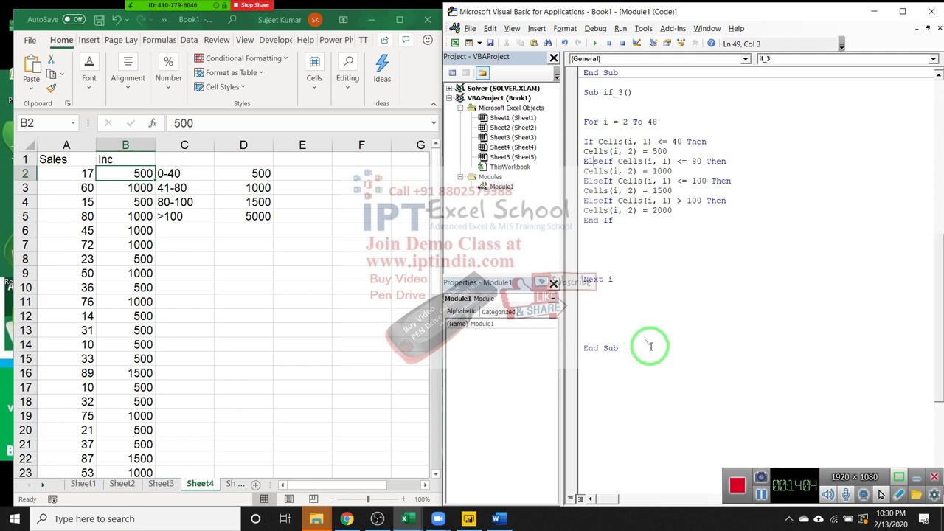
{"action": "left_click", "coordinate": [625, 249]}
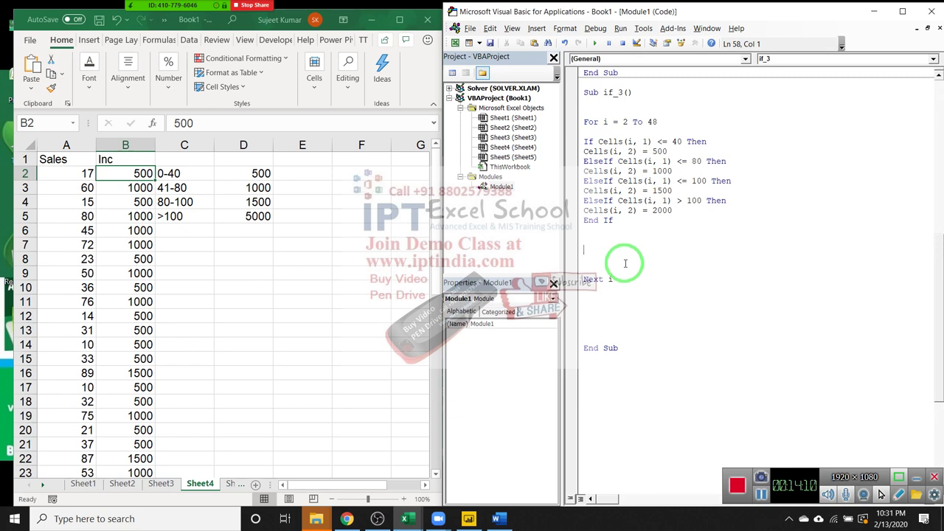
Highlight the incentive values 500, 1500 and 2000 in the macro code
{"action": "scroll", "coordinate": [630, 252], "scroll_direction": "up", "scroll_amount": 1}
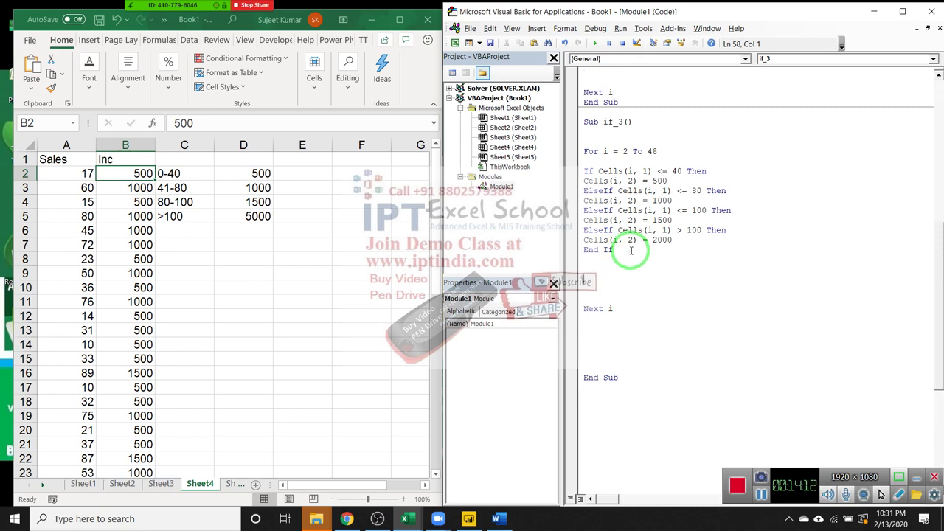
{"action": "scroll", "coordinate": [631, 251], "scroll_direction": "up", "scroll_amount": 1}
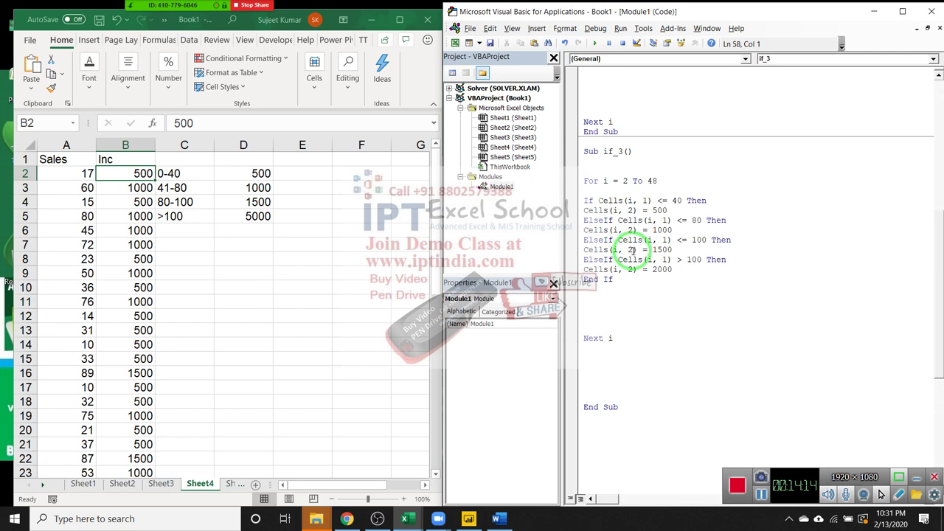
{"action": "double_click", "coordinate": [659, 210]}
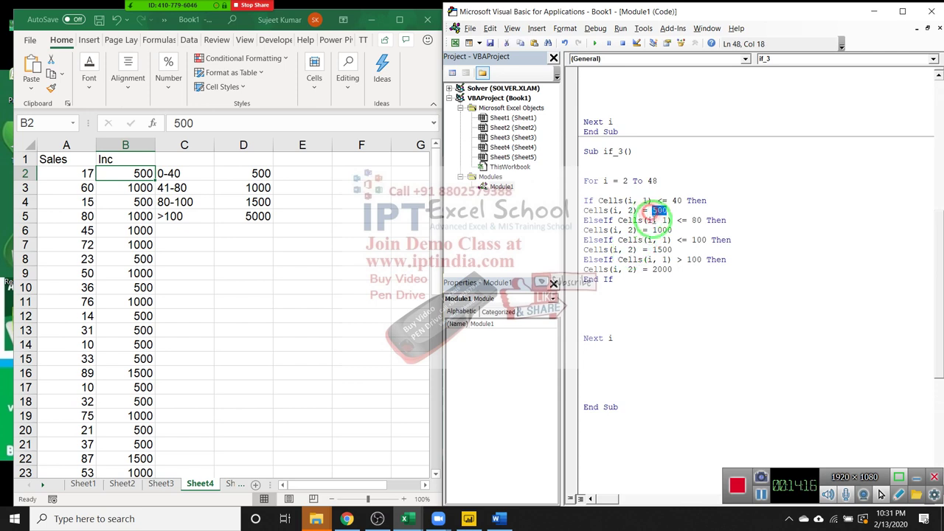
{"action": "double_click", "coordinate": [662, 229]}
{"action": "double_click", "coordinate": [662, 250]}
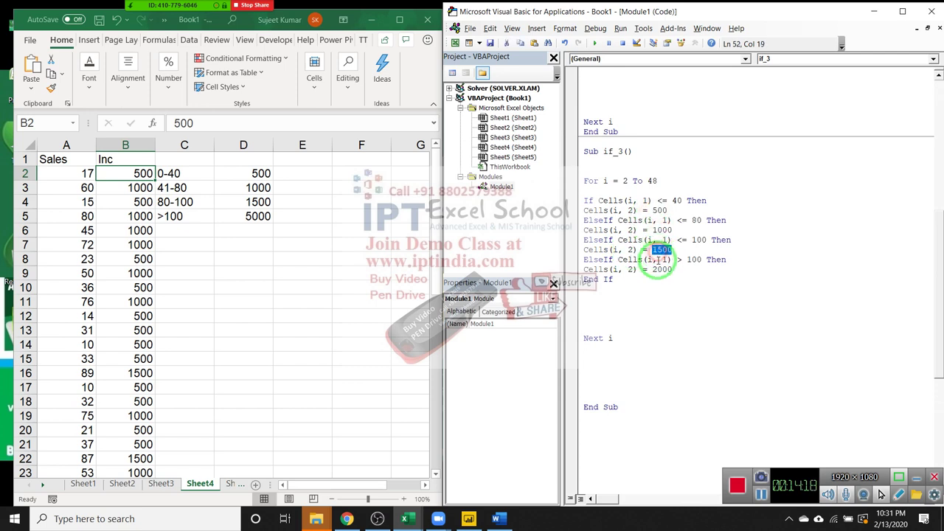
{"action": "double_click", "coordinate": [656, 270]}
{"action": "left_click", "coordinate": [655, 269]}
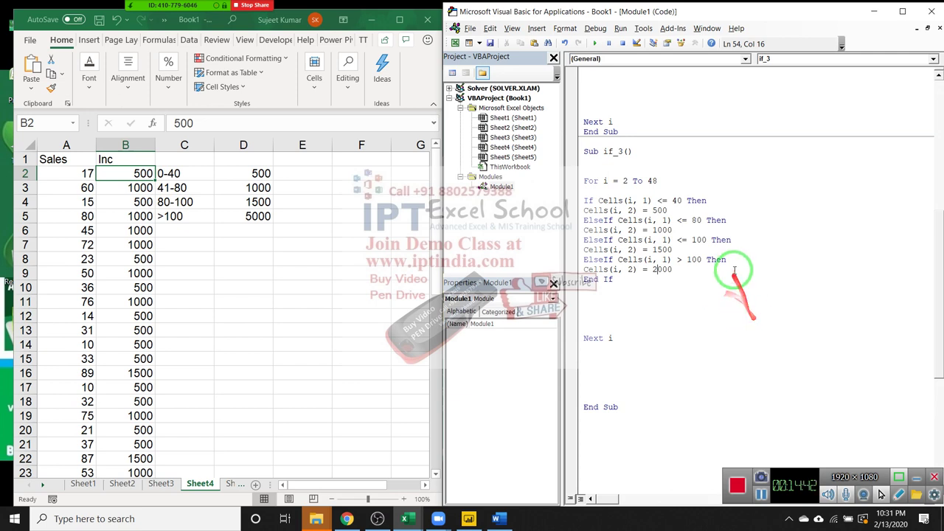
Delete the blank lines after End If, Next i and before End Sub, then return to the workbook
{"action": "scroll", "coordinate": [724, 298], "scroll_direction": "down", "scroll_amount": 4}
{"action": "left_click", "coordinate": [604, 174]}
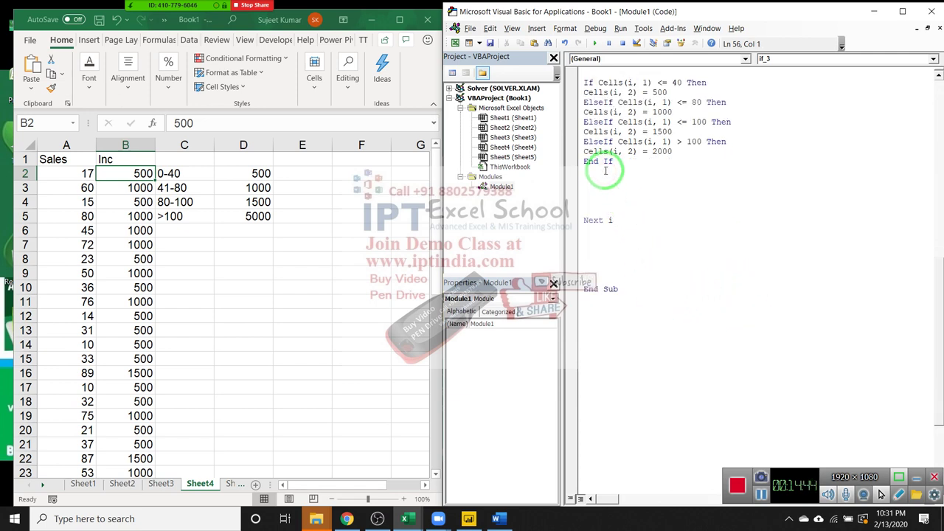
{"action": "key", "text": "Delete"}
{"action": "key", "text": "Delete"}
{"action": "key", "text": "Delete"}
{"action": "key", "text": "Delete"}
{"action": "key", "text": "Down"}
{"action": "key", "text": "Down"}
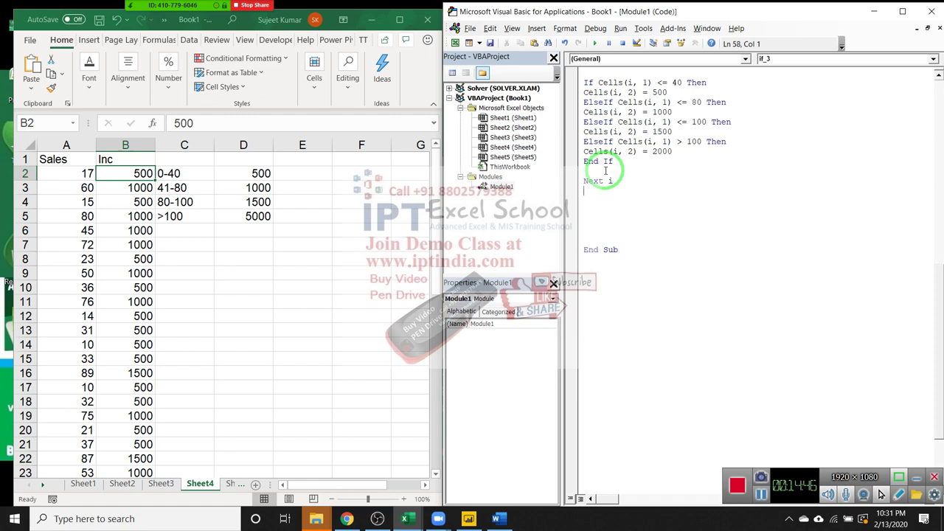
{"action": "key", "text": "Delete"}
{"action": "key", "text": "Delete"}
{"action": "key", "text": "Delete"}
{"action": "key", "text": "Delete"}
{"action": "key", "text": "Delete"}
{"action": "left_click_drag", "start_coordinate": [609, 174], "coordinate": [420, 214]}
{"action": "left_click", "coordinate": [243, 230]}
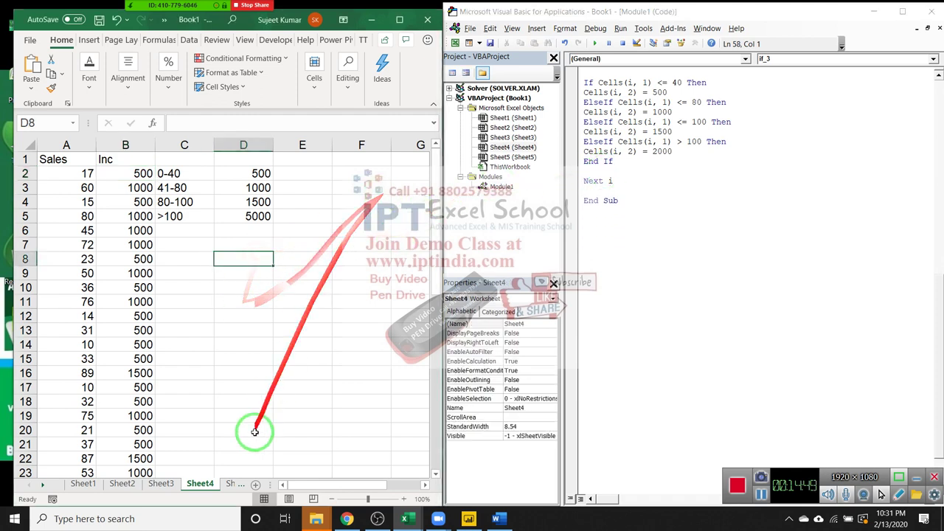
{"action": "left_click", "coordinate": [146, 484]}
Add a new worksheet with a code header and codes 11, 22, 33, 44 in column A
{"action": "left_click", "coordinate": [197, 484]}
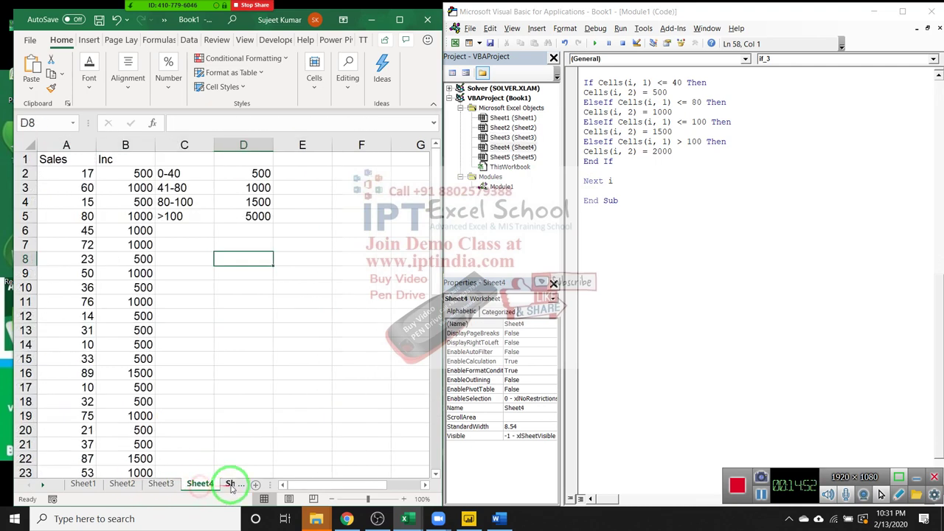
{"action": "left_click", "coordinate": [230, 484]}
{"action": "left_click", "coordinate": [240, 484]}
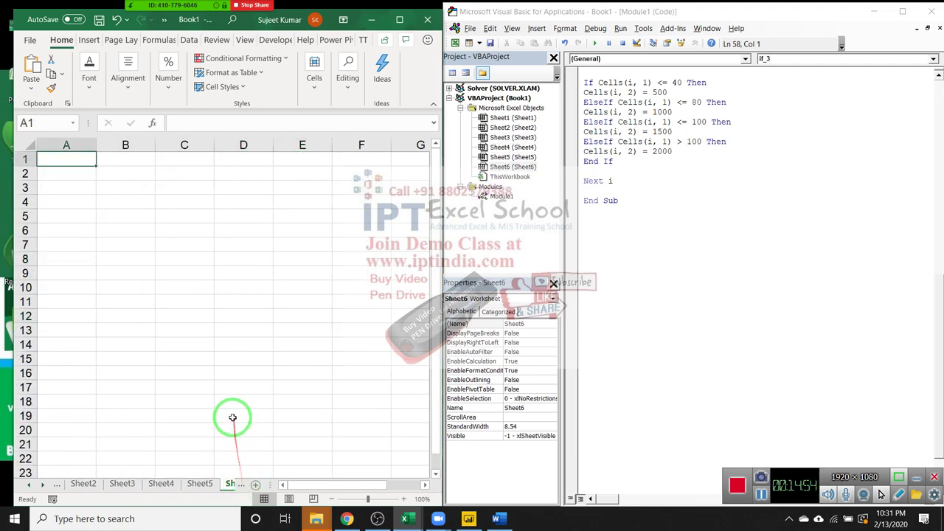
{"action": "type", "text": "co"}
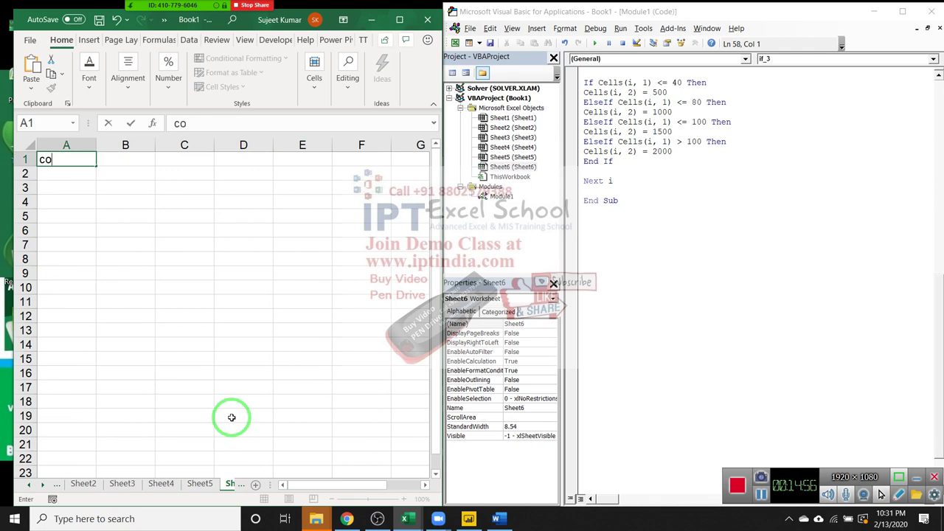
{"action": "type", "text": "de"}
{"action": "key", "text": "Return"}
{"action": "type", "text": "11"}
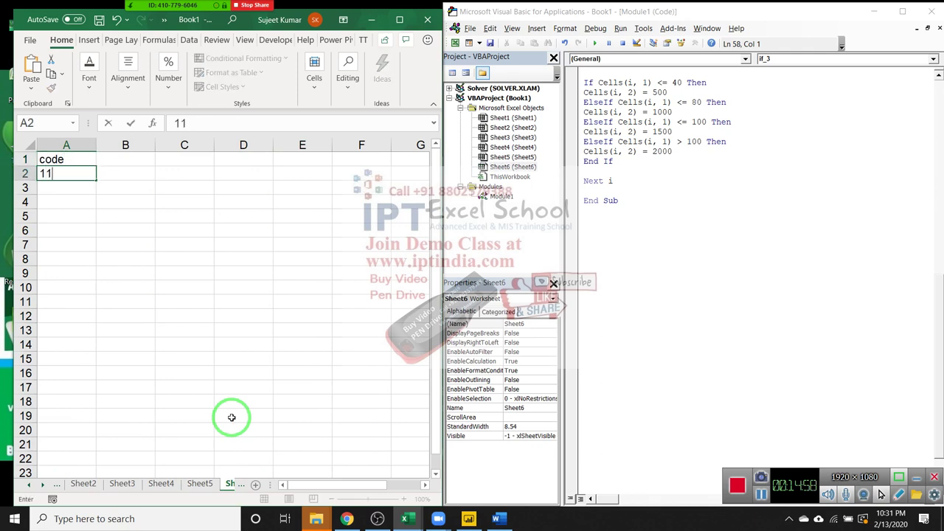
{"action": "key", "text": "Return"}
{"action": "type", "text": "22"}
{"action": "key", "text": "Return"}
{"action": "type", "text": "33"}
{"action": "key", "text": "Return"}
{"action": "type", "text": "44"}
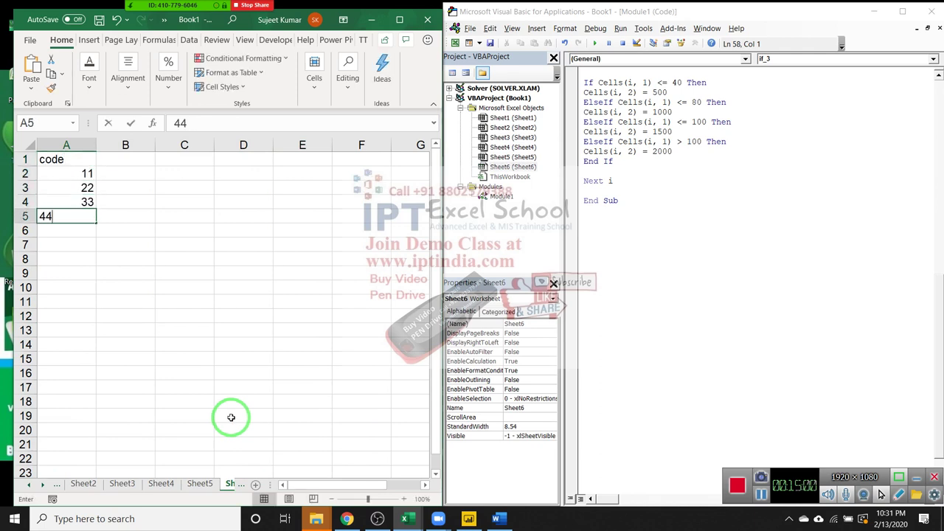
{"action": "key", "text": "Return"}
Enter codes 120, 124 and 621 below them and a City header in B1
{"action": "type", "text": "120"}
{"action": "key", "text": "Return"}
{"action": "type", "text": "1"}
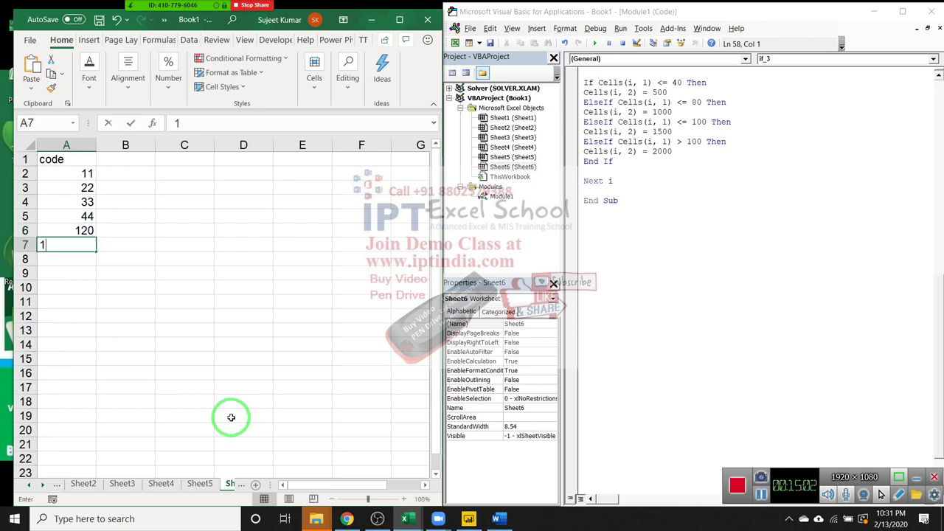
{"action": "type", "text": "25"}
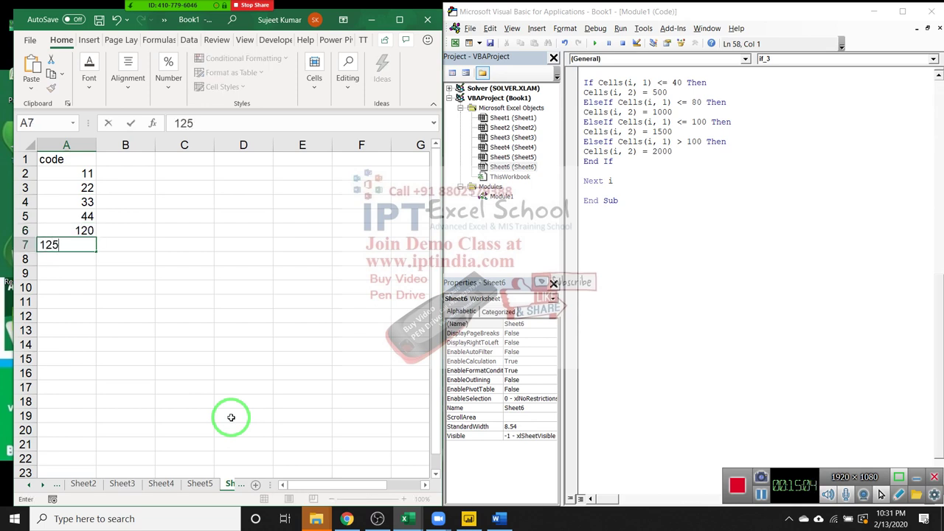
{"action": "key", "text": "BackSpace"}
{"action": "type", "text": "4"}
{"action": "key", "text": "Return"}
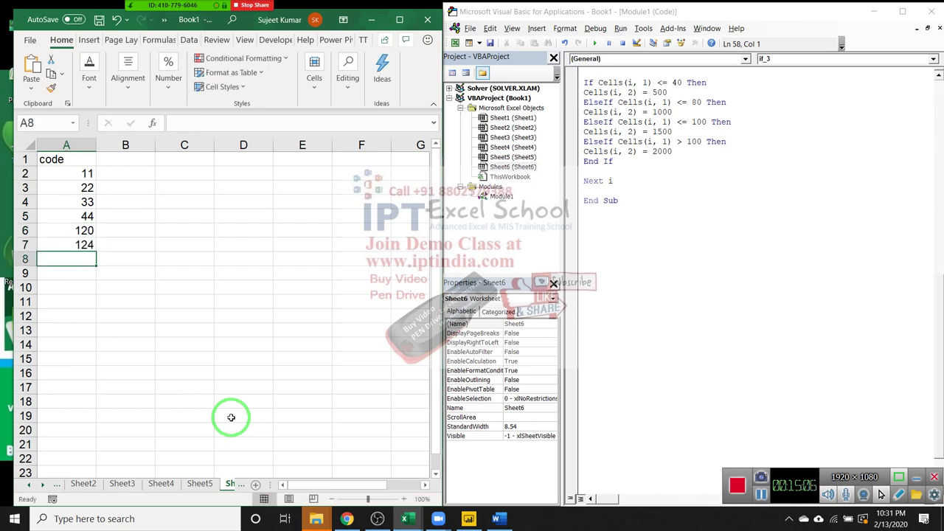
{"action": "type", "text": "621"}
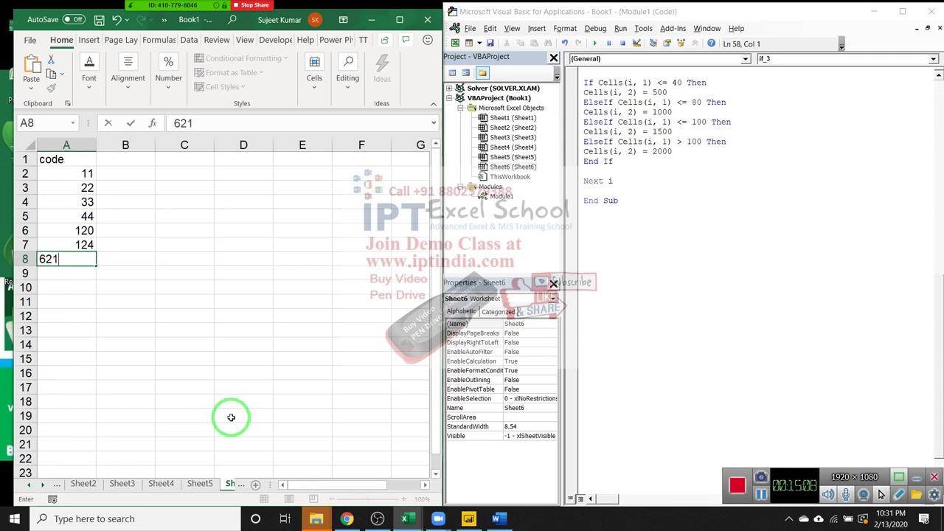
{"action": "key", "text": "Return"}
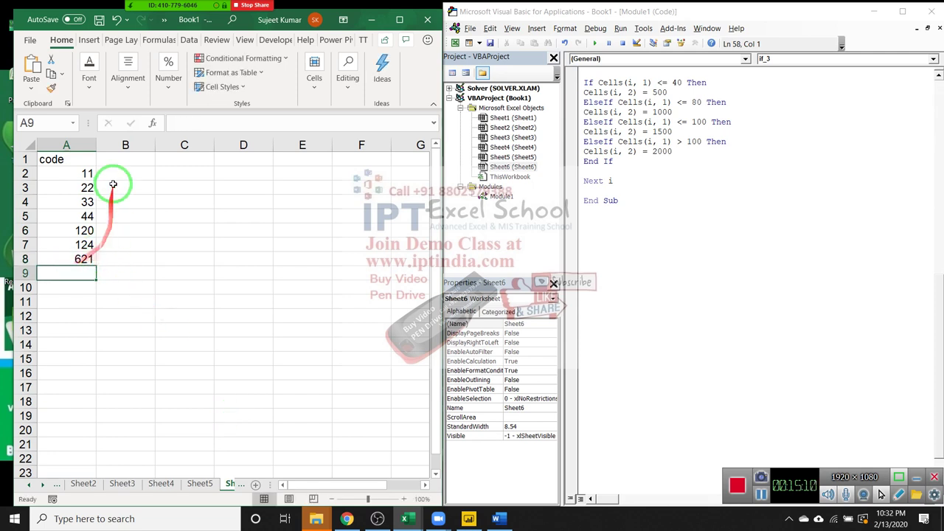
{"action": "left_click", "coordinate": [116, 160]}
{"action": "type", "text": "Ci"}
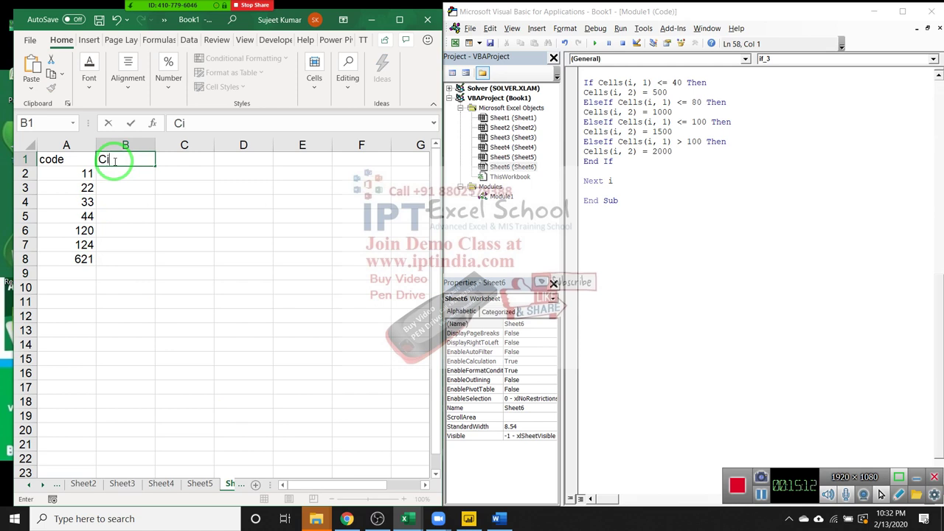
{"action": "type", "text": "ty"}
{"action": "key", "text": "Return"}
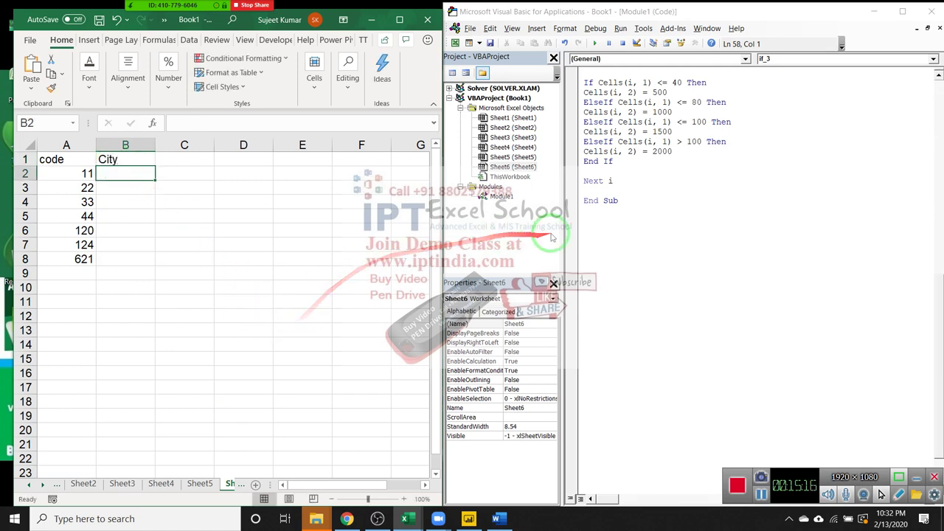
Start a new Sub if_3 macro below the existing code in Module1
{"action": "left_click", "coordinate": [573, 230]}
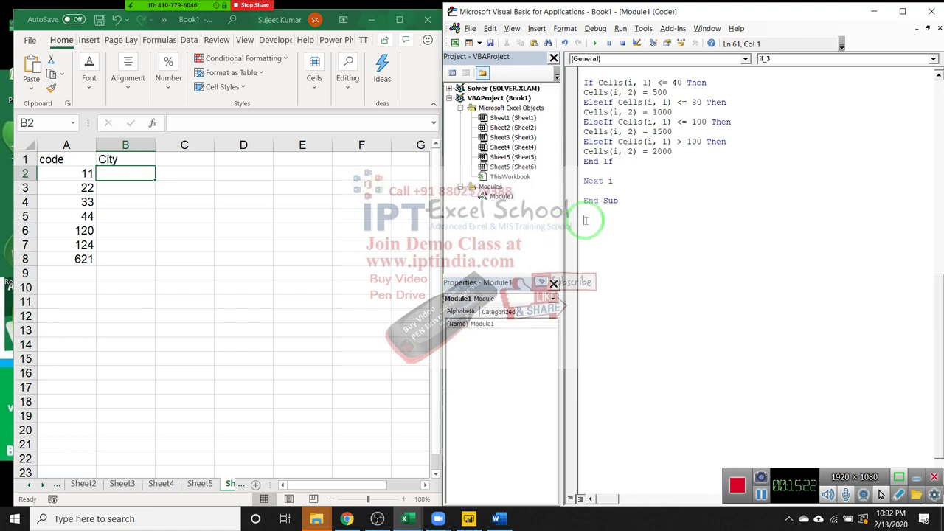
{"action": "left_click_drag", "start_coordinate": [509, 218], "coordinate": [259, 210]}
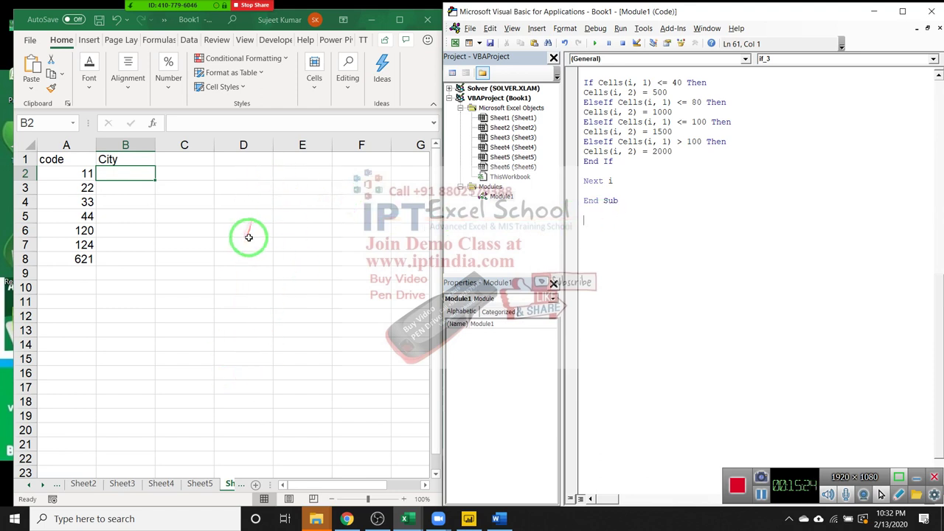
{"action": "left_click_drag", "start_coordinate": [653, 253], "coordinate": [315, 232]}
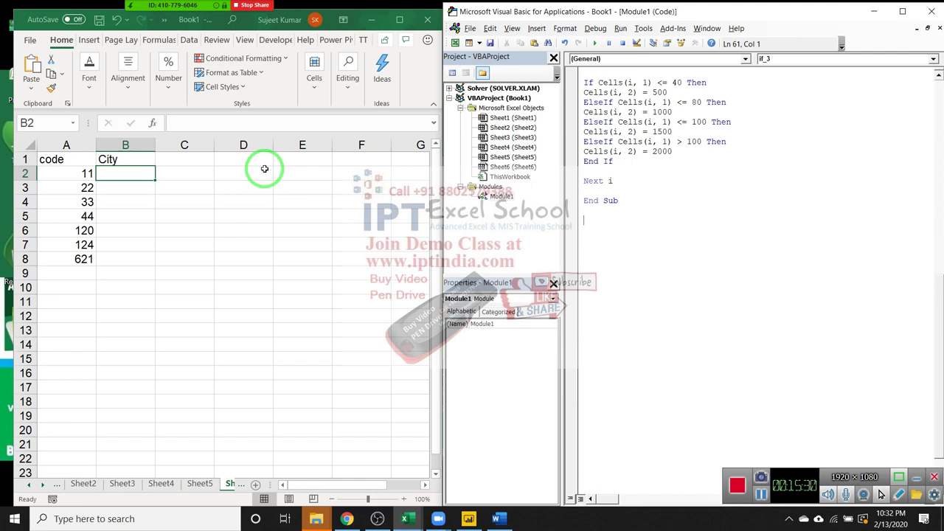
{"action": "type", "text": "su"}
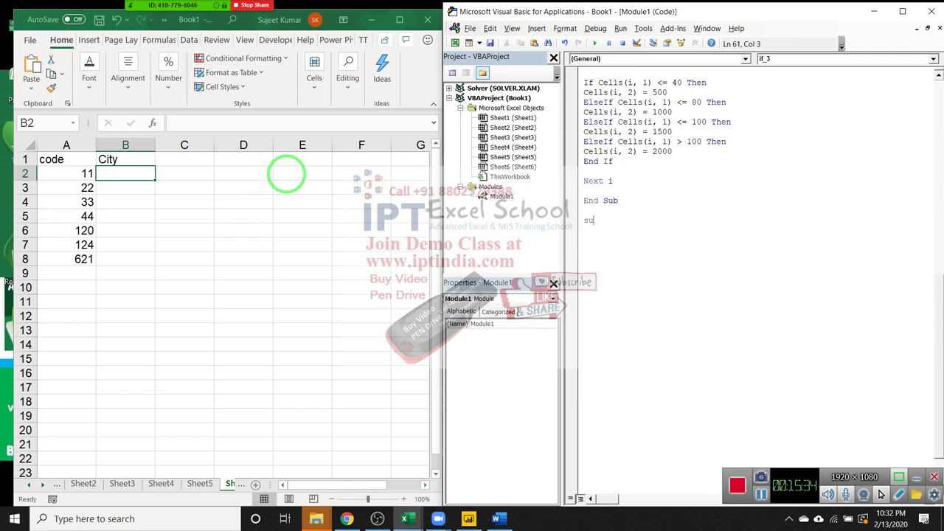
{"action": "type", "text": "b if_"}
{"action": "type", "text": "3"}
{"action": "key", "text": "Return"}
{"action": "key", "text": "Return"}
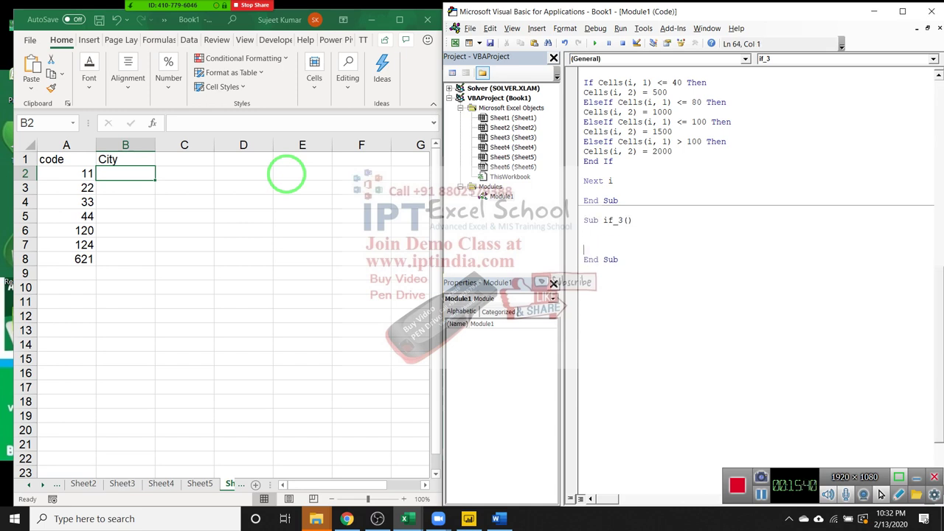
{"action": "key", "text": "Return"}
Add a For i = 2 To 8 … Next i loop and begin a Select Case line inside
{"action": "type", "text": "fo"}
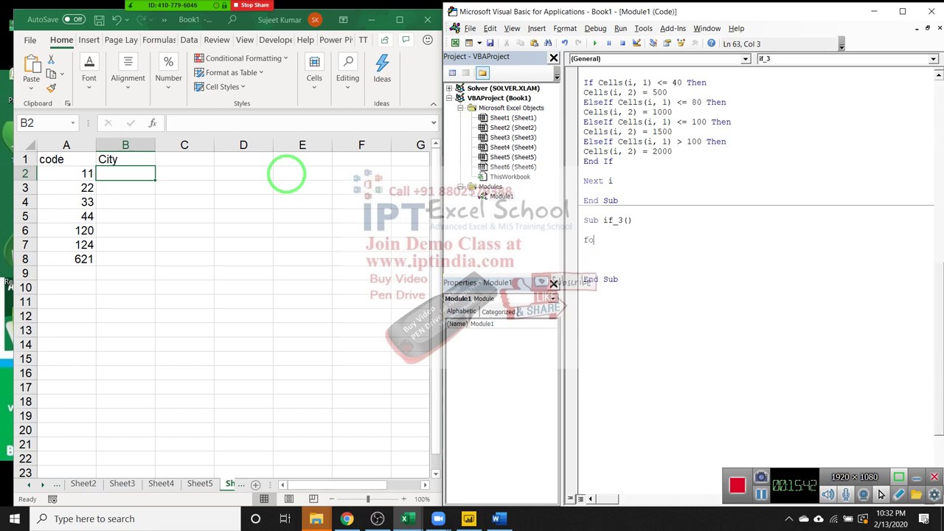
{"action": "type", "text": "r i = "}
{"action": "type", "text": "2 "}
{"action": "type", "text": "to "}
{"action": "type", "text": "8"}
{"action": "key", "text": "Return"}
{"action": "key", "text": "Return"}
{"action": "key", "text": "Return"}
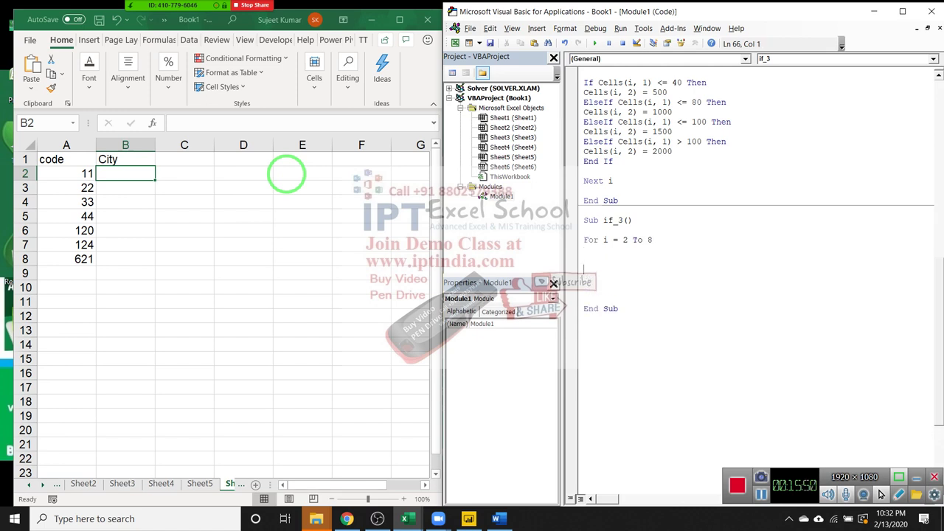
{"action": "type", "text": "nexty"}
{"action": "key", "text": "BackSpace"}
{"action": "type", "text": "i"}
{"action": "key", "text": "Return"}
{"action": "key", "text": "Return"}
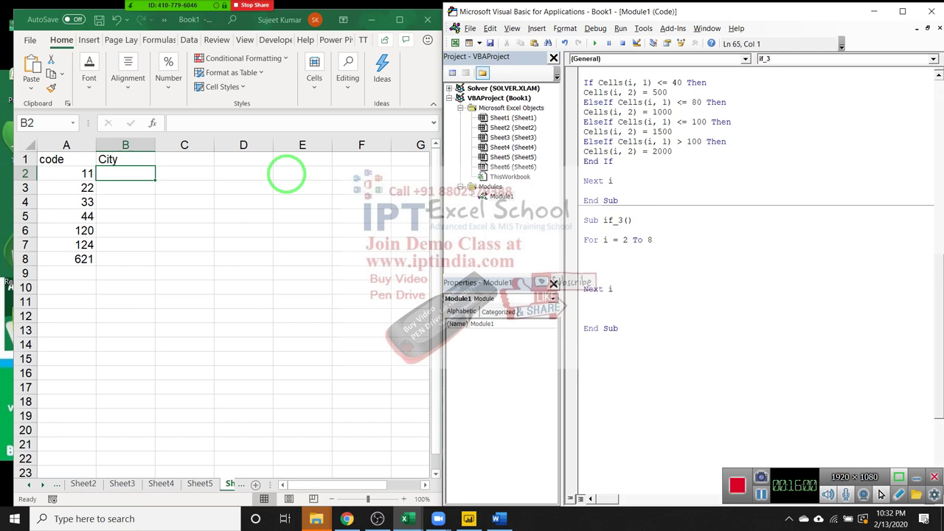
{"action": "type", "text": "s"}
{"action": "type", "text": "lec"}
{"action": "type", "text": "t "}
{"action": "type", "text": "case "}
{"action": "type", "text": "cell"}
{"action": "key", "text": "BackSpace"}
{"action": "key", "text": "BackSpace"}
Complete Select Case Cells(i, 1) and add Case 11 assigning Cells(i, 2) = "New Delhi"
{"action": "type", "text": "lls("}
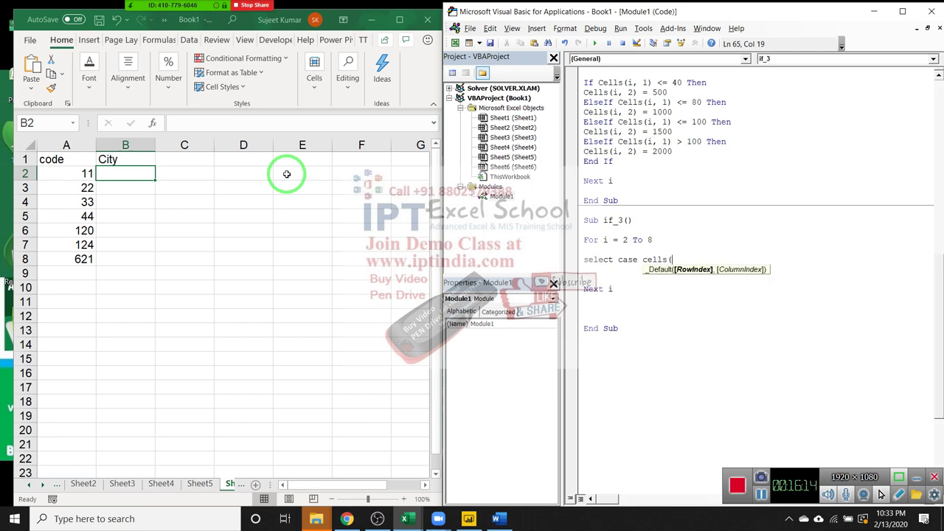
{"action": "type", "text": "i, "}
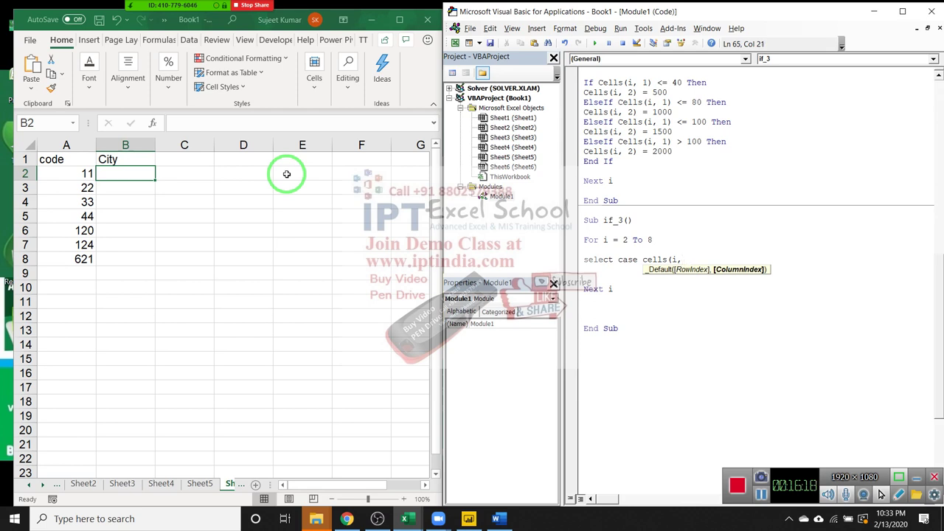
{"action": "type", "text": "1)"}
{"action": "key", "text": "Return"}
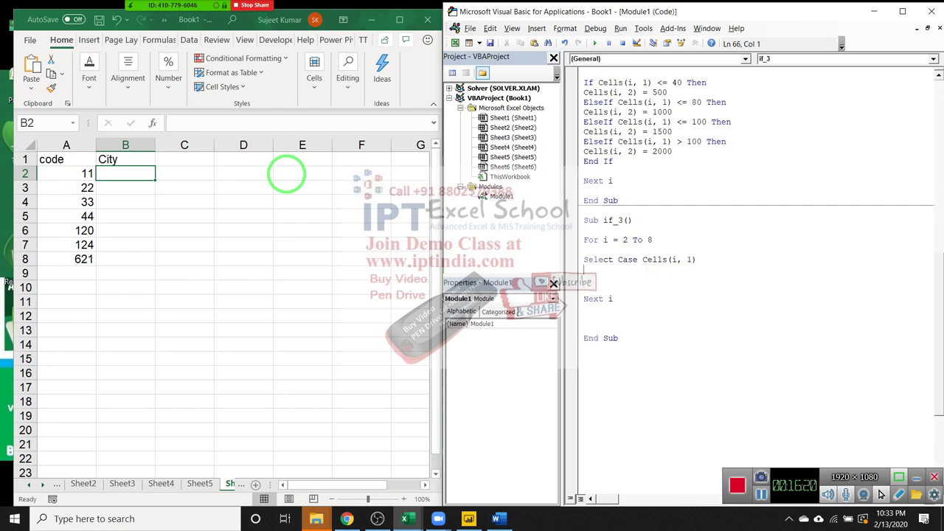
{"action": "key", "text": "Return"}
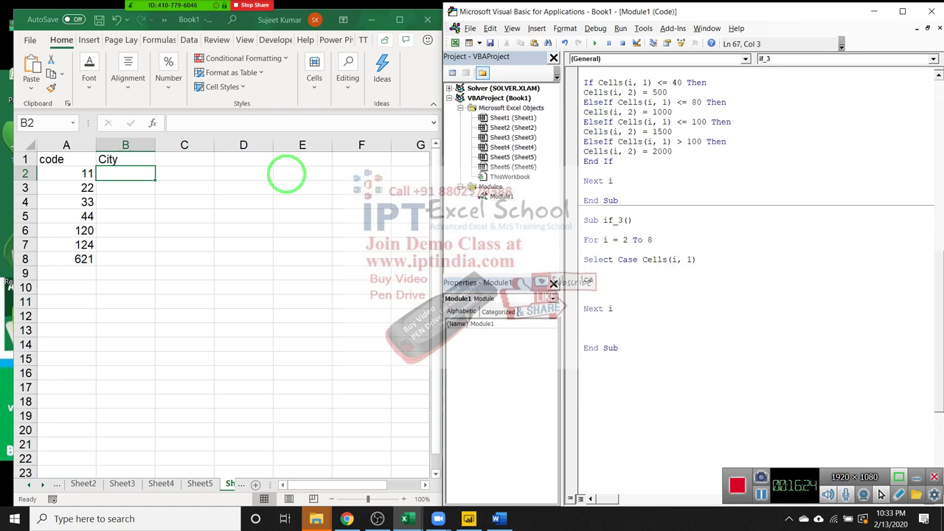
{"action": "type", "text": "case1"}
{"action": "type", "text": "1,"}
{"action": "type", "text": "2"}
{"action": "key", "text": "BackSpace"}
{"action": "key", "text": "BackSpace"}
{"action": "key", "text": "Return"}
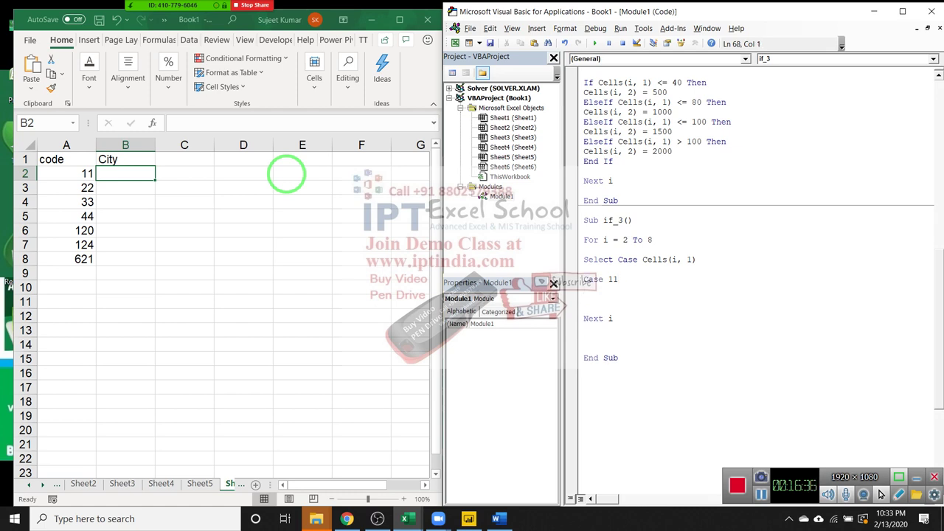
{"action": "type", "text": "cells(i"}
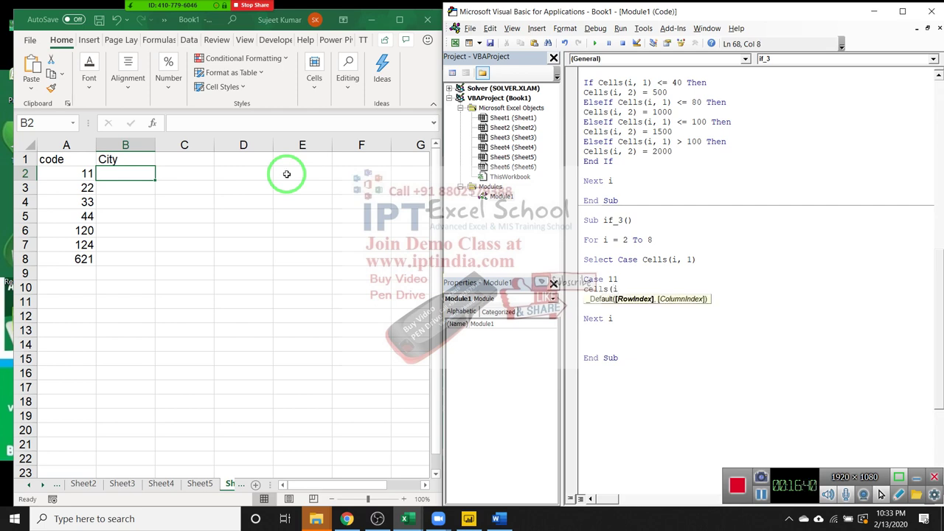
{"action": "type", "text": ","}
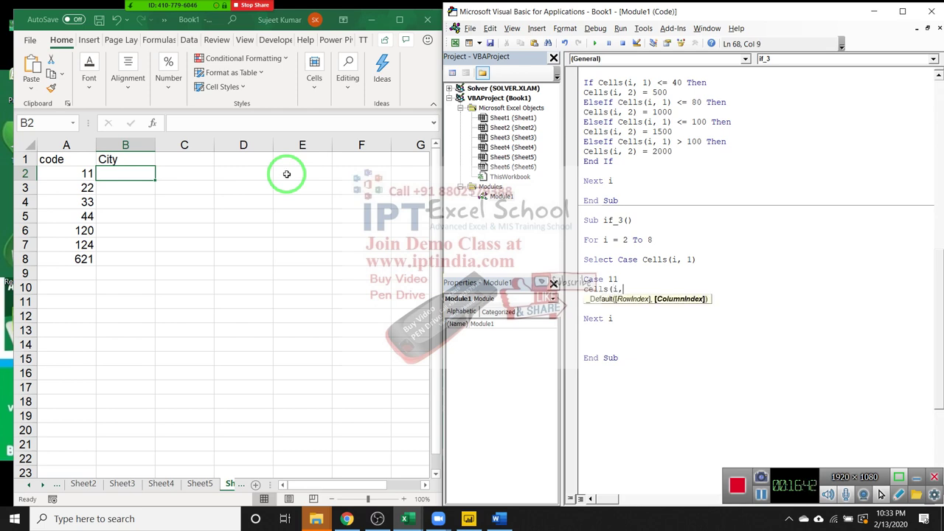
{"action": "type", "text": "2"}
{"action": "type", "text": ")="}
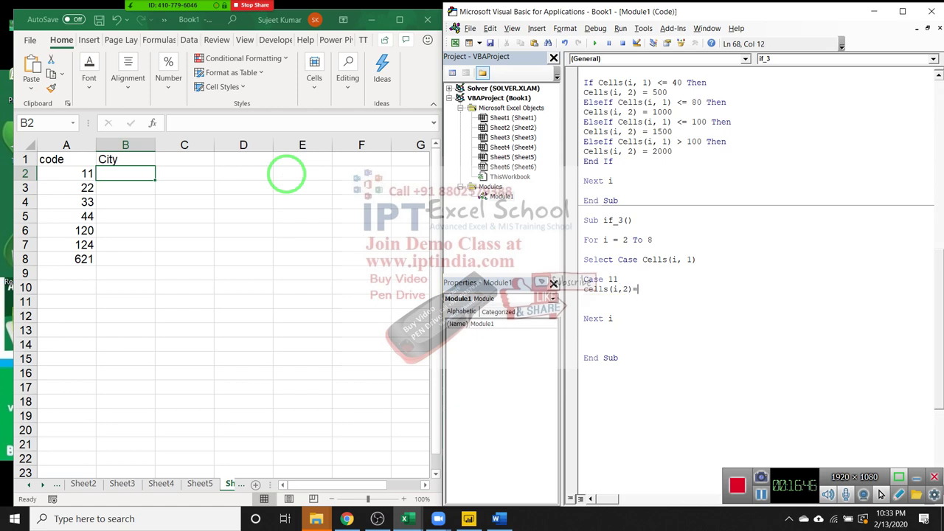
{"action": "type", "text": "\"New"}
{"action": "type", "text": " Delhi"}
{"action": "key", "text": "Return"}
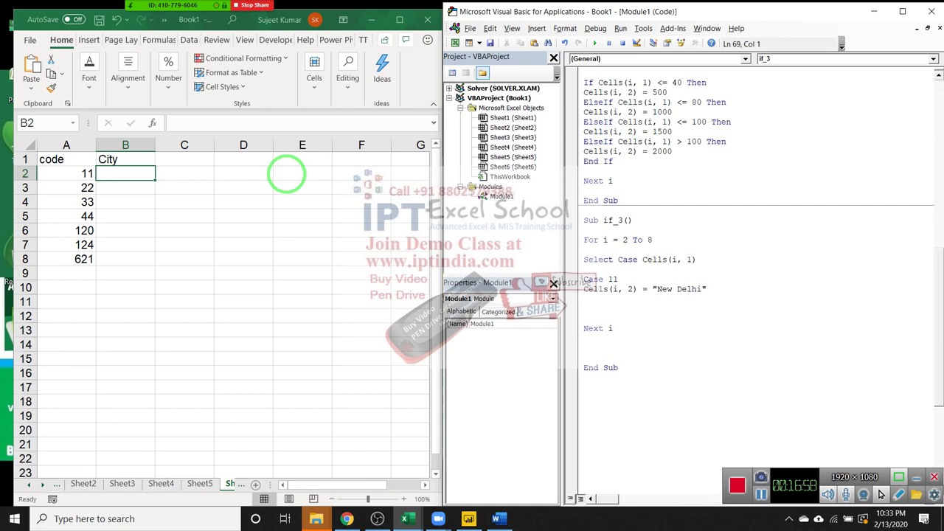
Extend the first Case line to list codes 11, 22, 124, 120
{"action": "left_click", "coordinate": [618, 289]}
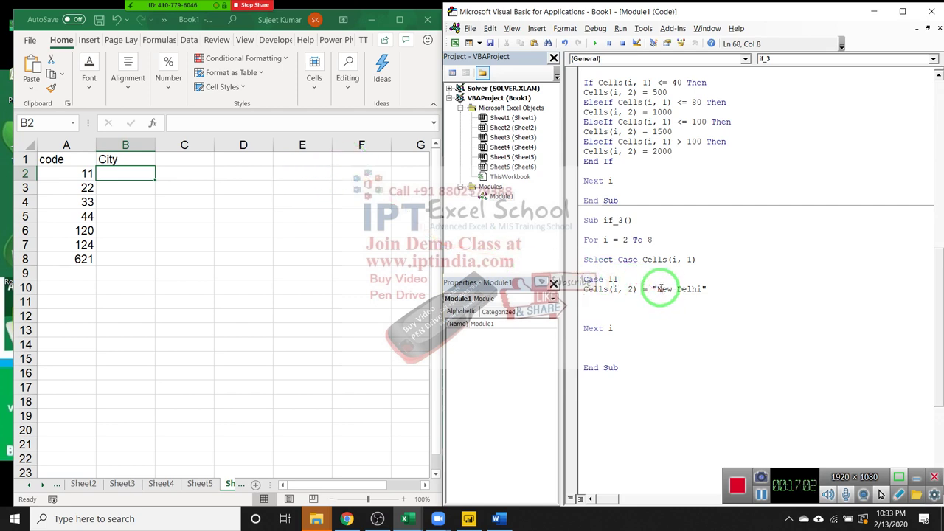
{"action": "left_click", "coordinate": [642, 276]}
{"action": "type", "text": ","}
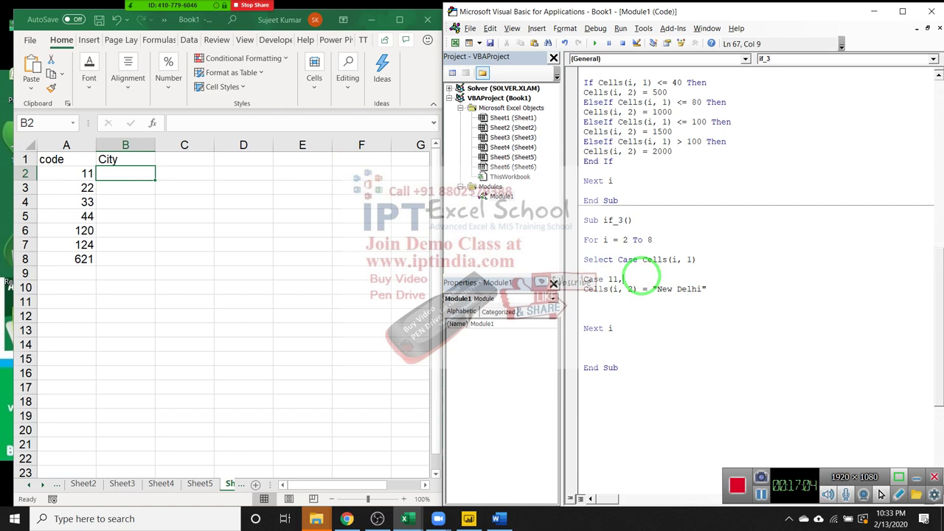
{"action": "type", "text": "2"}
{"action": "type", "text": "2,"}
{"action": "type", "text": "124,120"}
{"action": "left_click", "coordinate": [659, 317]}
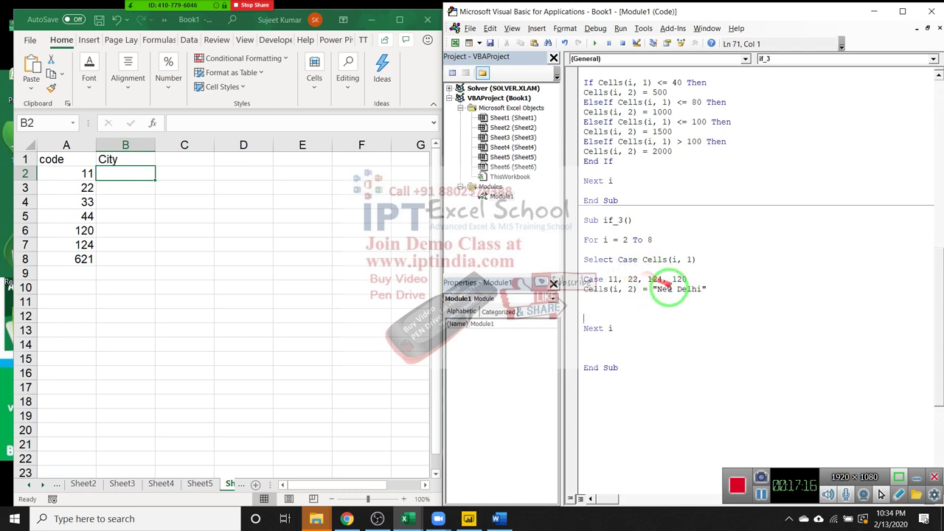
Change "New Delhi" to "Delhi NCR" and begin a Case 33, 44 line
{"action": "left_click", "coordinate": [677, 290]}
{"action": "key", "text": "BackSpace"}
{"action": "key", "text": "BackSpace"}
{"action": "key", "text": "BackSpace"}
{"action": "key", "text": "BackSpace"}
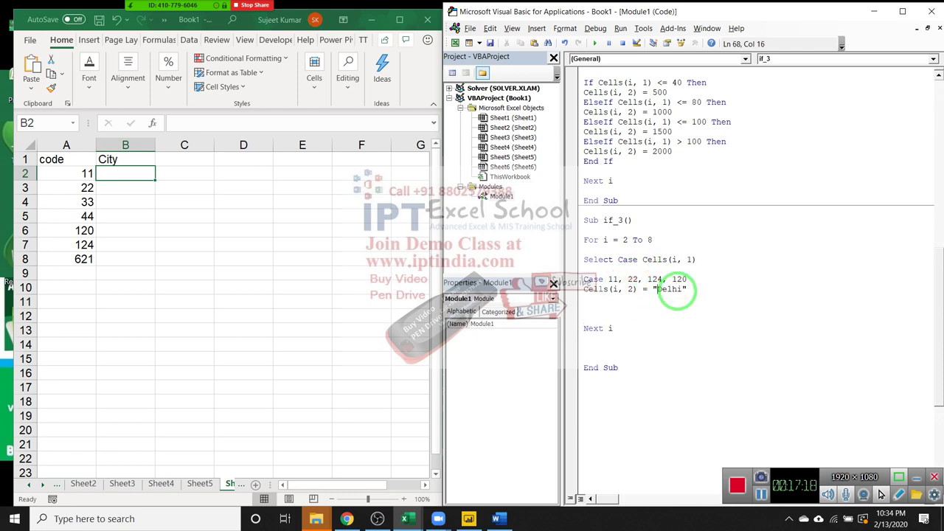
{"action": "key", "text": "Right"}
{"action": "key", "text": "Right"}
{"action": "key", "text": "Right"}
{"action": "type", "text": "N"}
{"action": "type", "text": "CR"}
{"action": "key", "text": "Down"}
{"action": "type", "text": "cas"}
{"action": "type", "text": "3"}
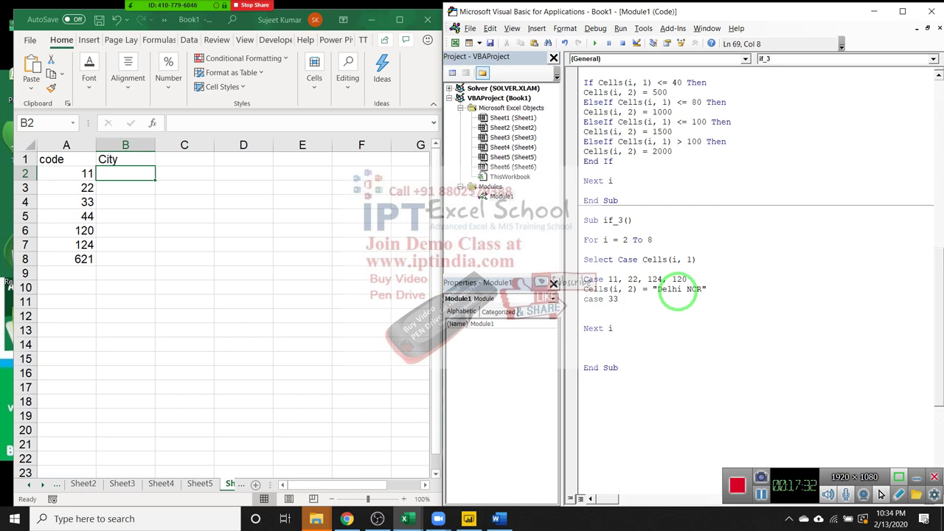
{"action": "type", "text": ",44"}
Make Case 33, 44 assign Cells(i, 2) = "Metro"
{"action": "key", "text": "Return"}
{"action": "type", "text": "cells"}
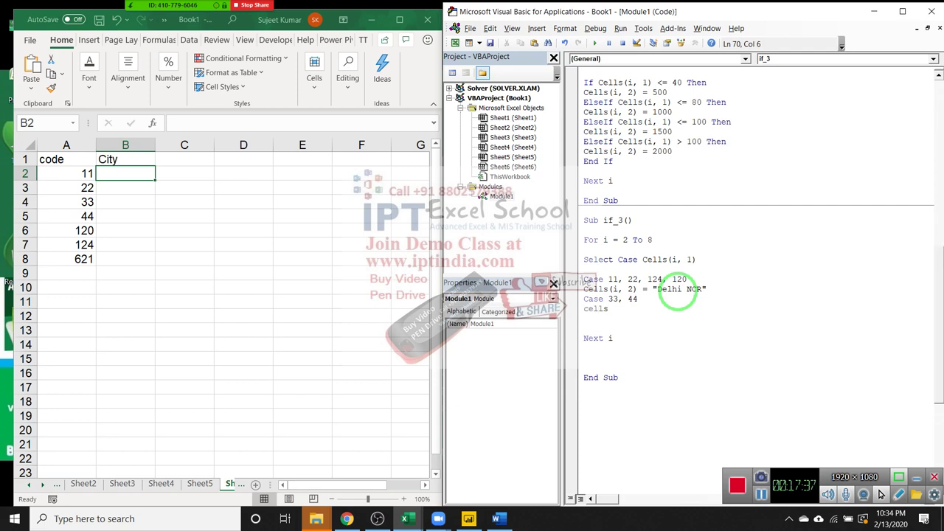
{"action": "type", "text": "("}
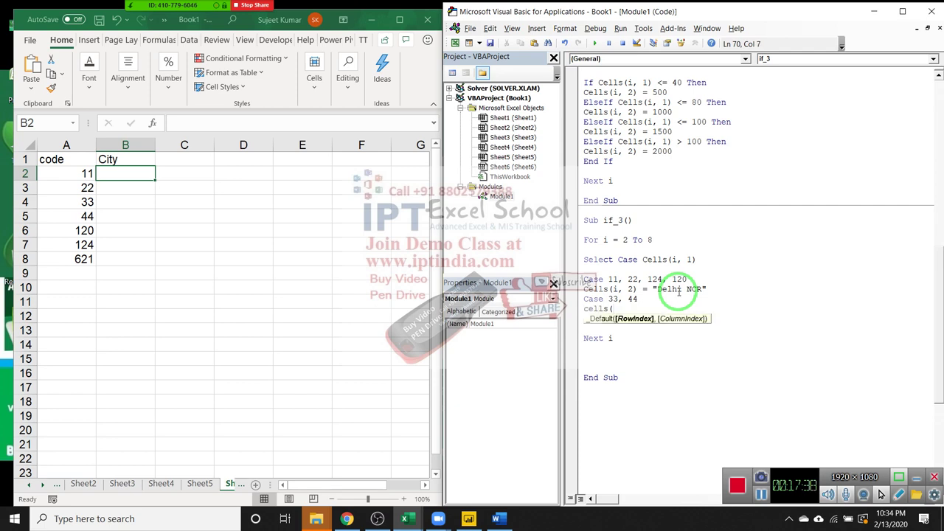
{"action": "type", "text": "i"}
{"action": "type", "text": ",3"}
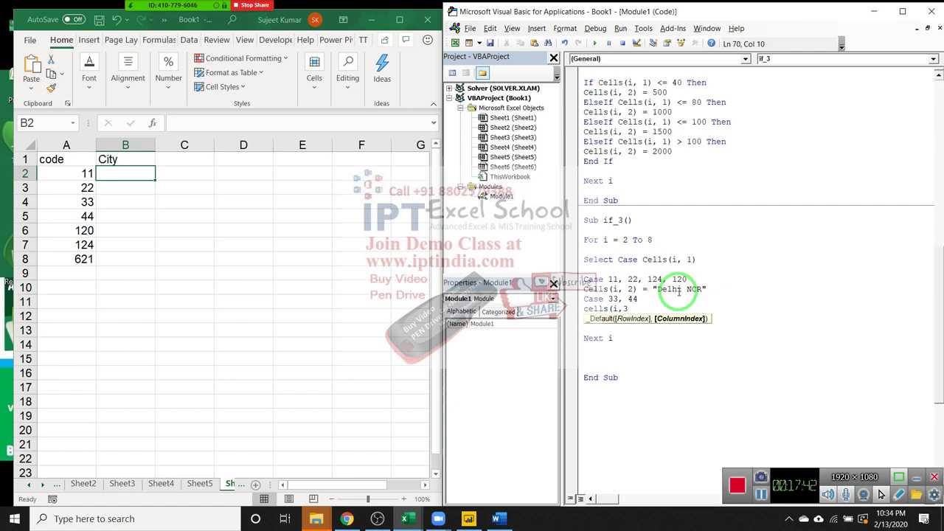
{"action": "key", "text": "BackSpace"}
{"action": "type", "text": "2)=\"Me"}
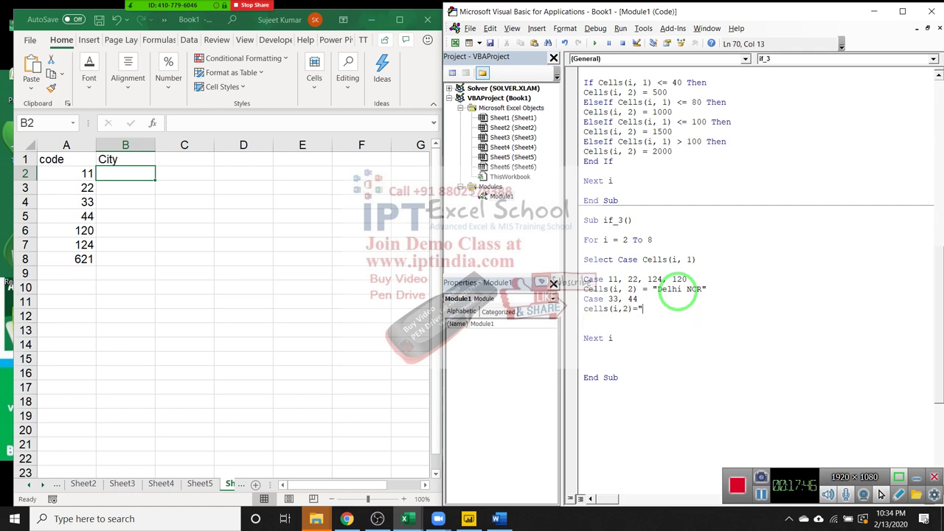
{"action": "type", "text": "tro\""}
{"action": "key", "text": "Return"}
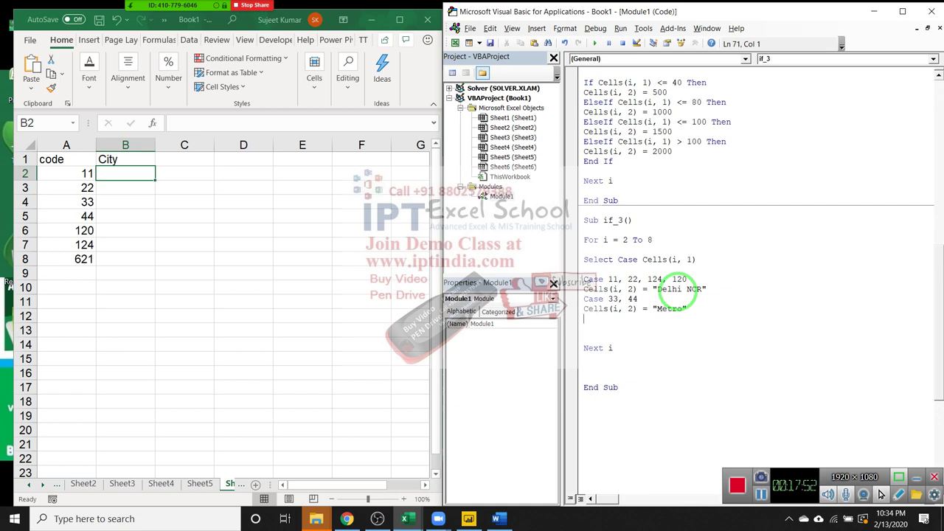
Add an Else branch with a copied assignment changed to "Small City"
{"action": "type", "text": "else"}
{"action": "key", "text": "Return"}
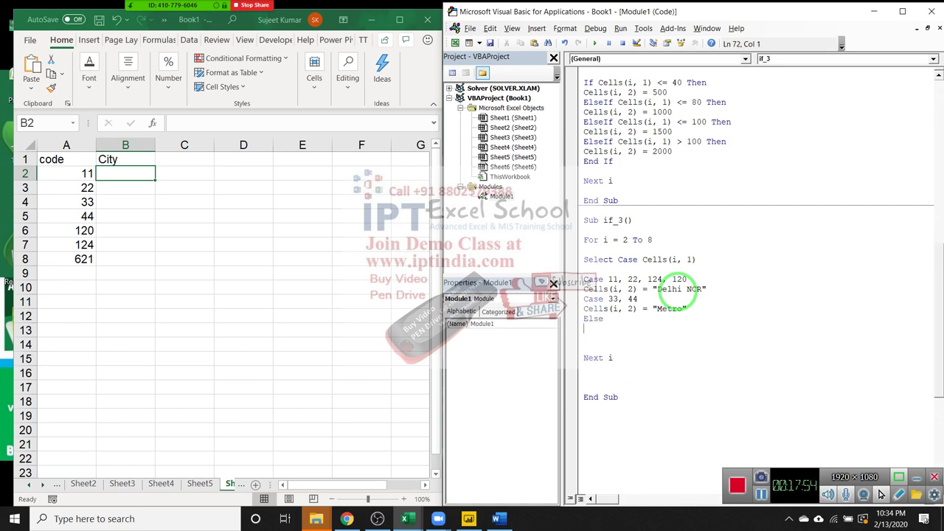
{"action": "key", "text": "shift+Down"}
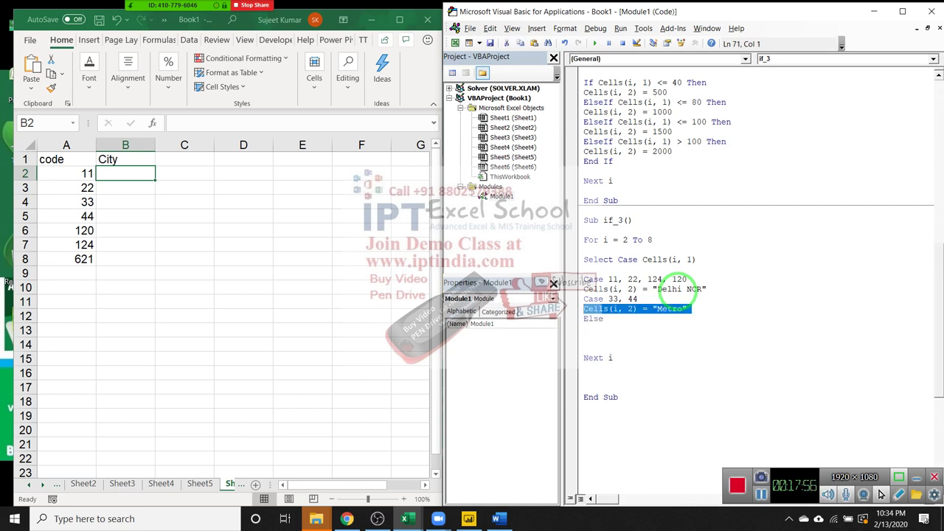
{"action": "key", "text": "Down"}
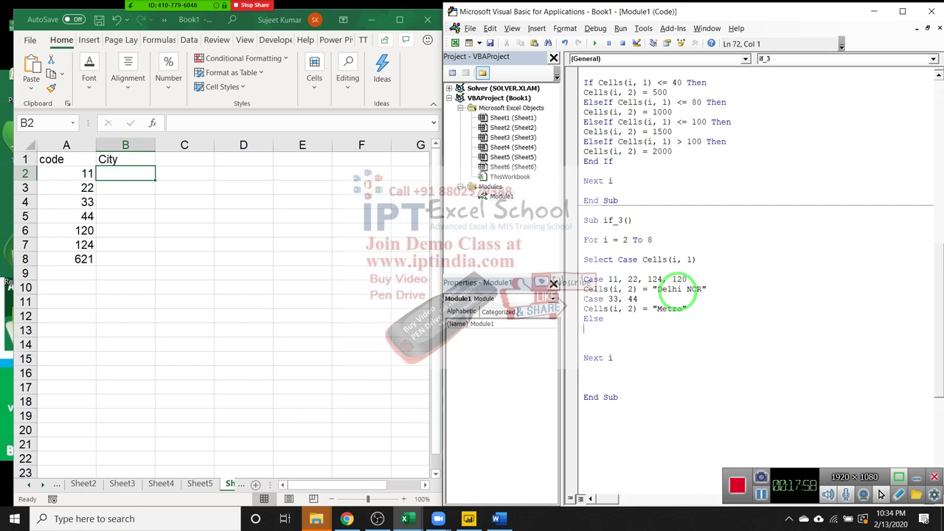
{"action": "key", "text": "ctrl+v"}
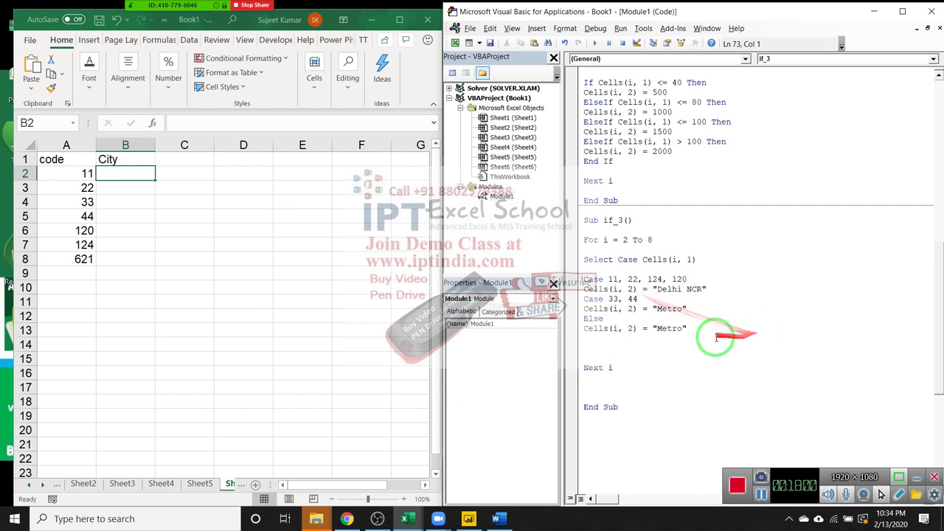
{"action": "double_click", "coordinate": [678, 329]}
{"action": "type", "text": "S"}
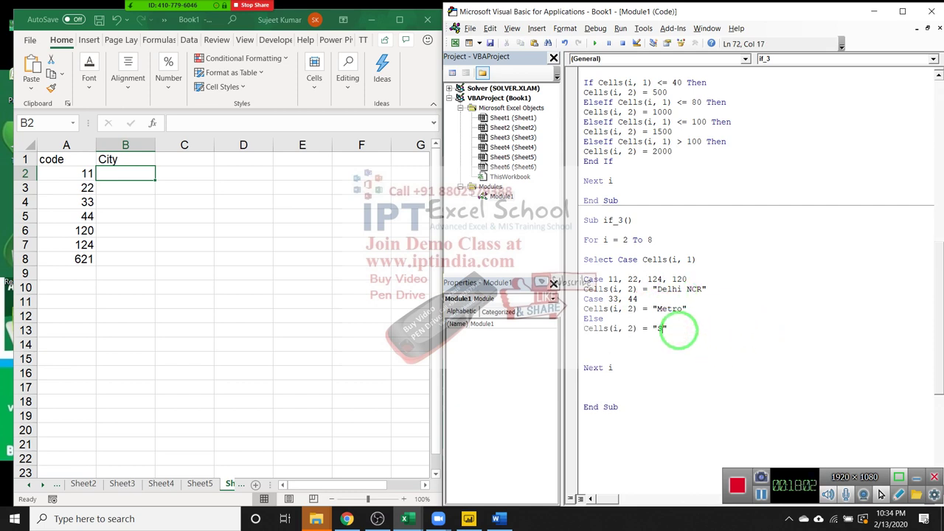
{"action": "type", "text": "mal;"}
{"action": "key", "text": "BackSpace"}
{"action": "type", "text": "l City"}
Close the block with End Select
{"action": "left_click", "coordinate": [615, 336]}
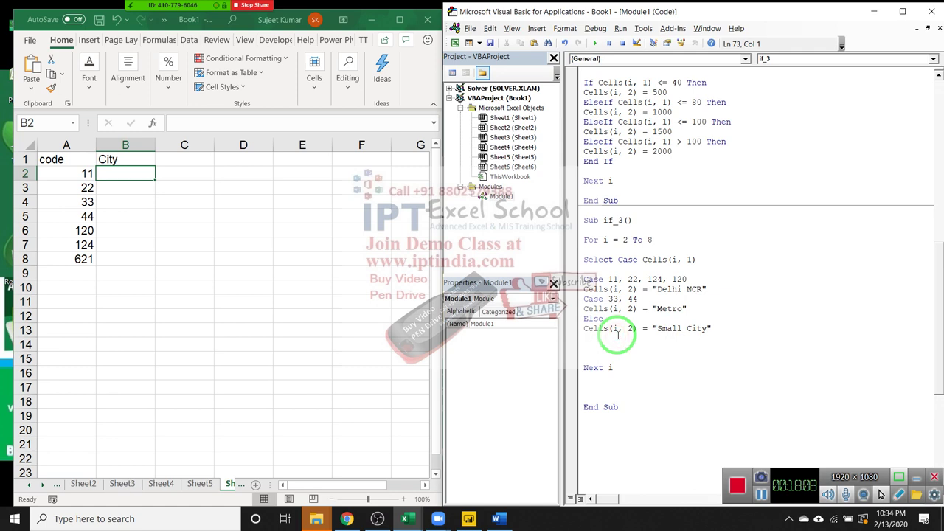
{"action": "type", "text": "end se"}
{"action": "type", "text": "lect"}
{"action": "left_click", "coordinate": [625, 366]}
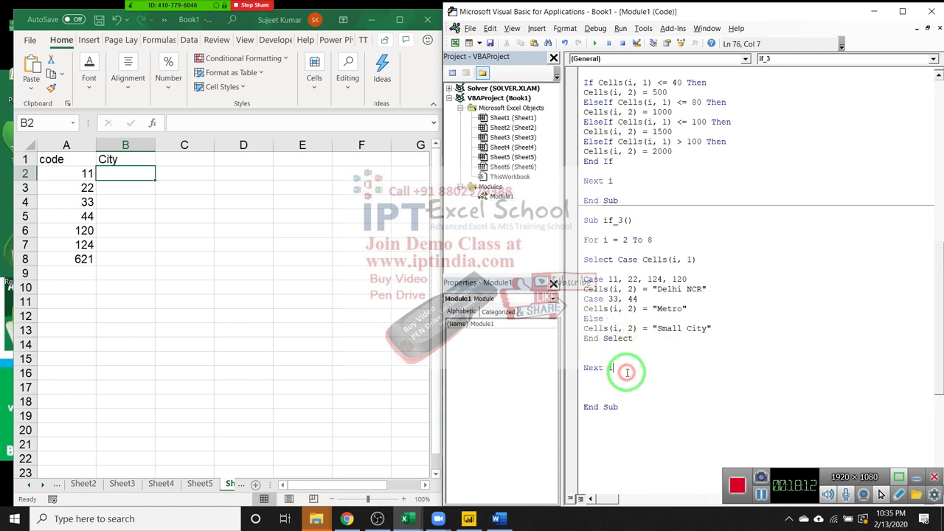
{"action": "left_click", "coordinate": [628, 352]}
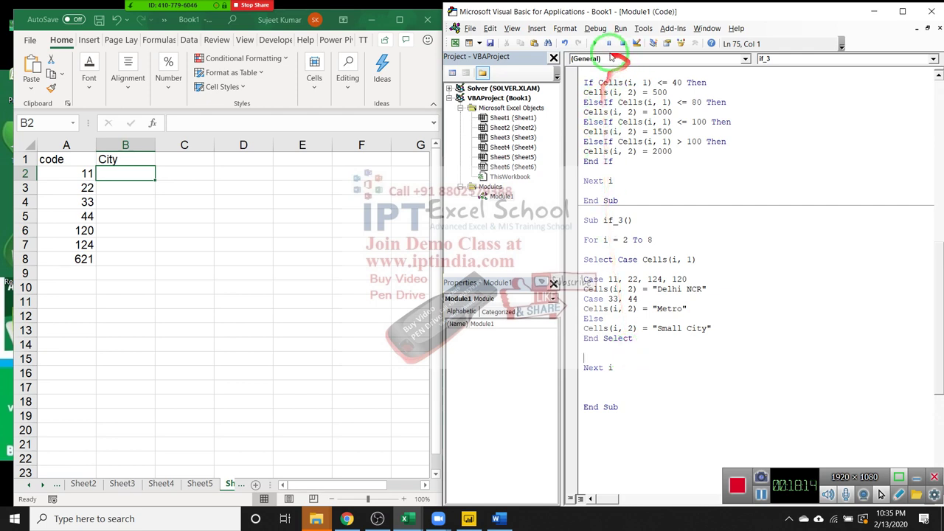
Rename the macro to if_4 after a duplicate-name error on running it
{"action": "left_click", "coordinate": [596, 43]}
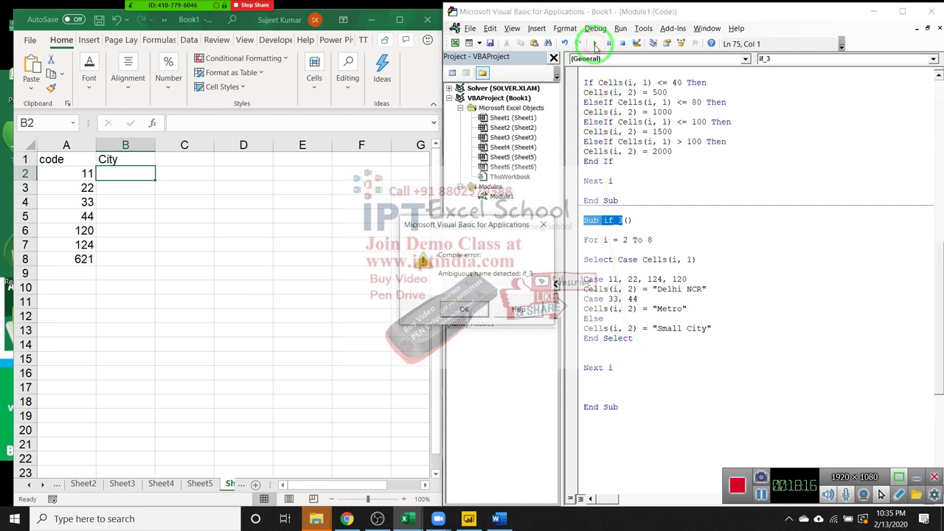
{"action": "left_click", "coordinate": [624, 220]}
{"action": "key", "text": "BackSpace"}
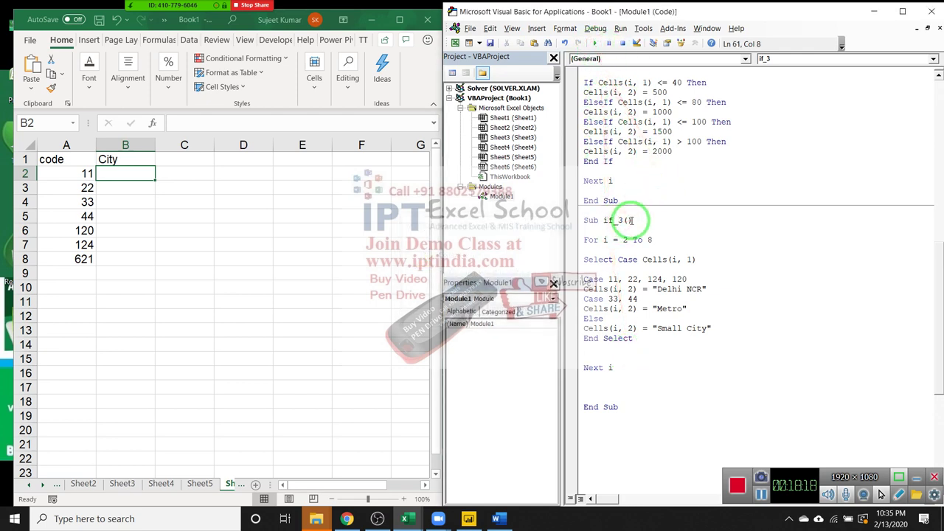
{"action": "type", "text": "4"}
{"action": "left_click", "coordinate": [642, 259]}
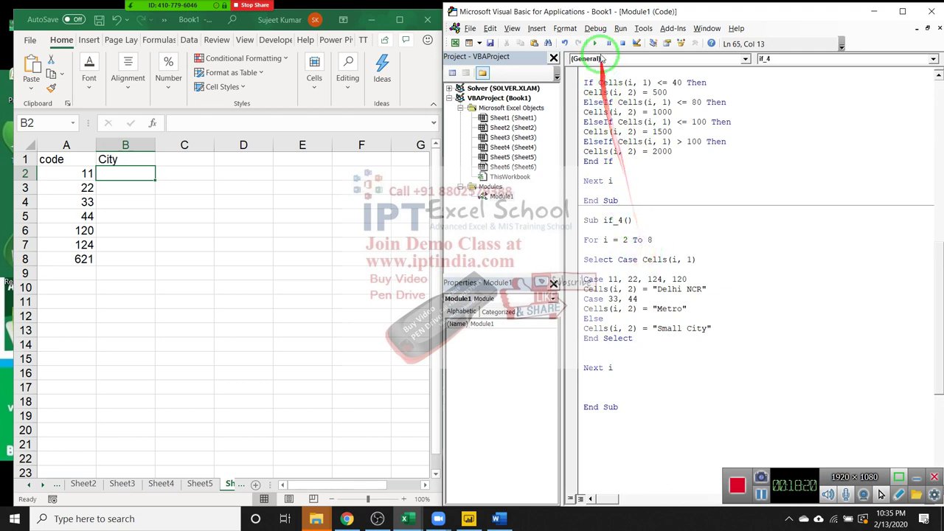
Remove the blank line above the first Case after an Else without If error
{"action": "left_click", "coordinate": [598, 44]}
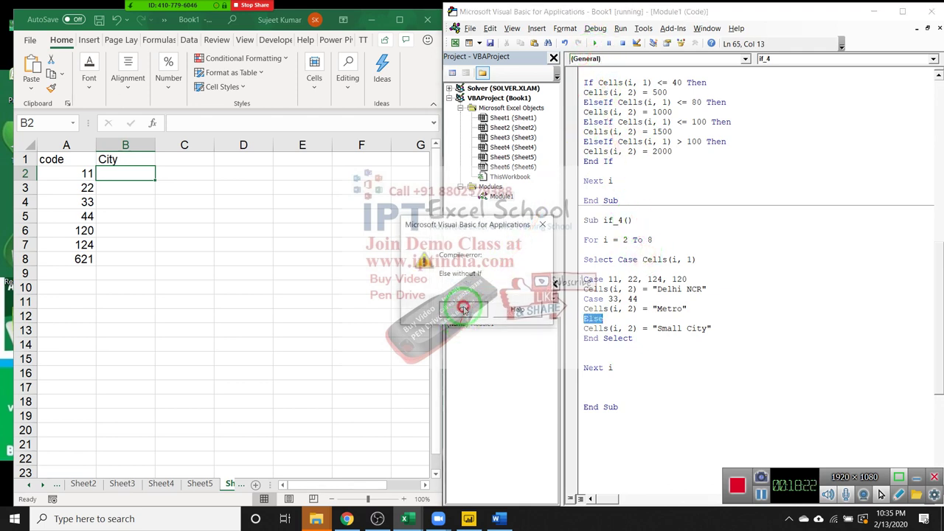
{"action": "left_click", "coordinate": [557, 334]}
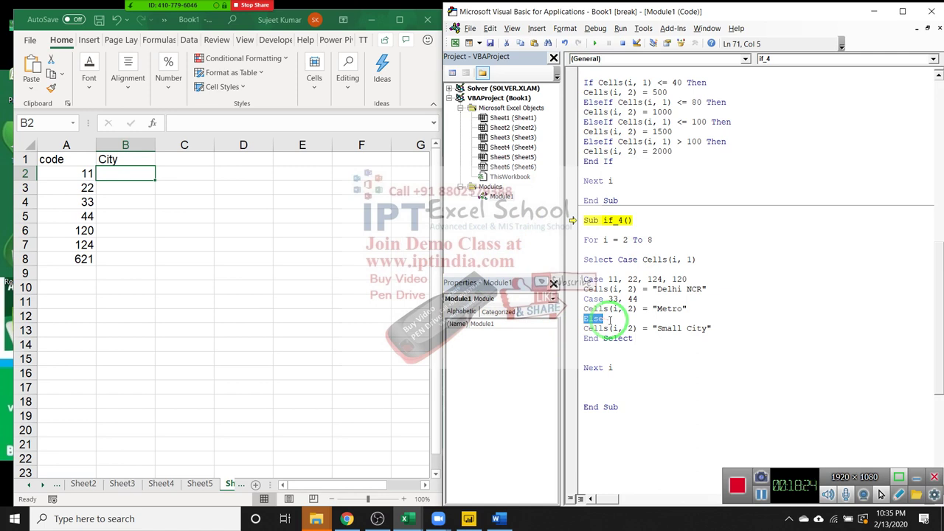
{"action": "left_click", "coordinate": [584, 278]}
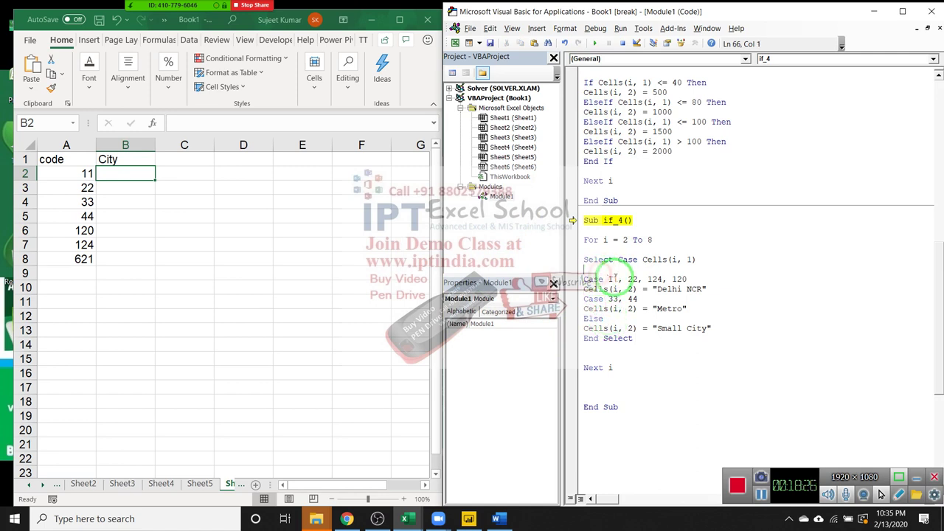
{"action": "key", "text": "BackSpace"}
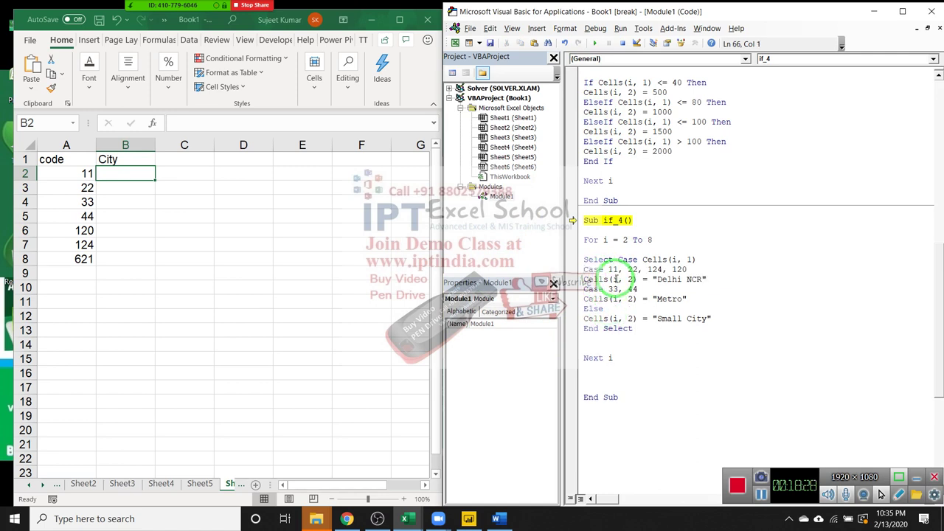
Change the fallback branch from Else to Case Else to fix the compile error
{"action": "left_click", "coordinate": [602, 240]}
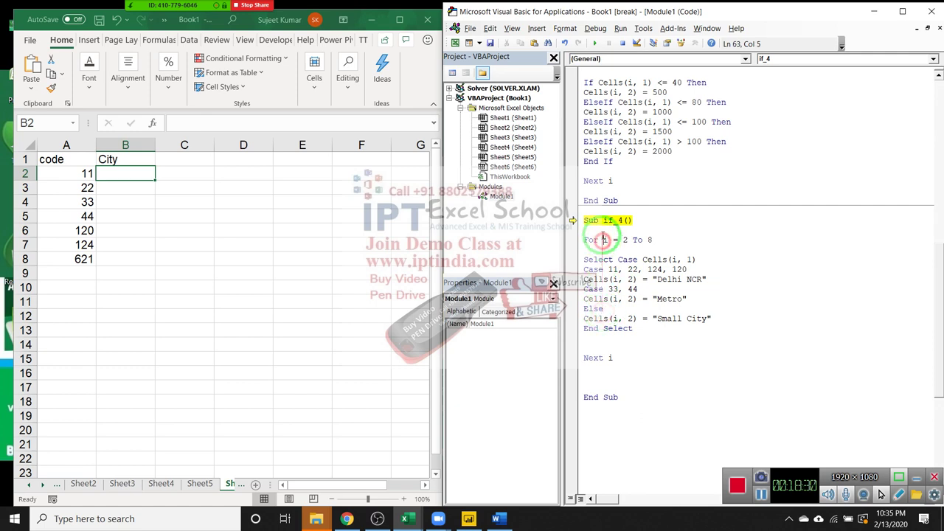
{"action": "left_click", "coordinate": [594, 42]}
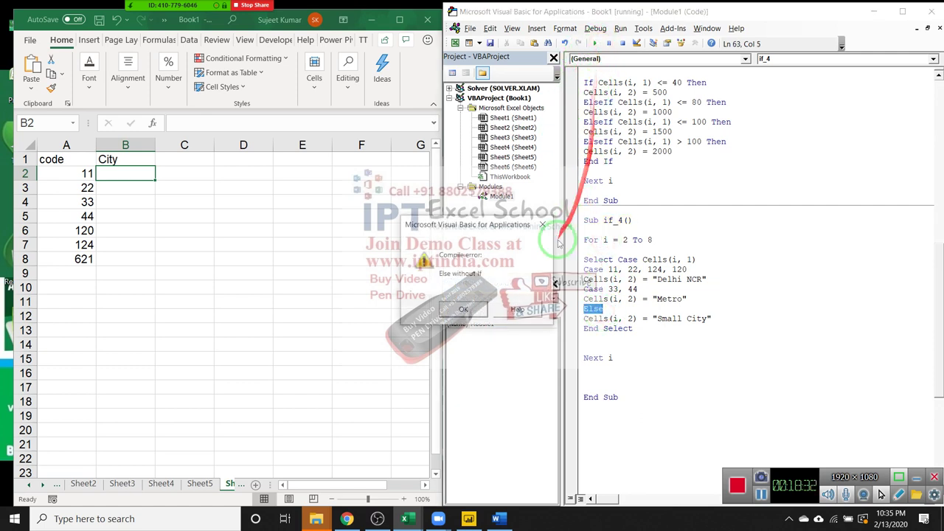
{"action": "left_click", "coordinate": [463, 309]}
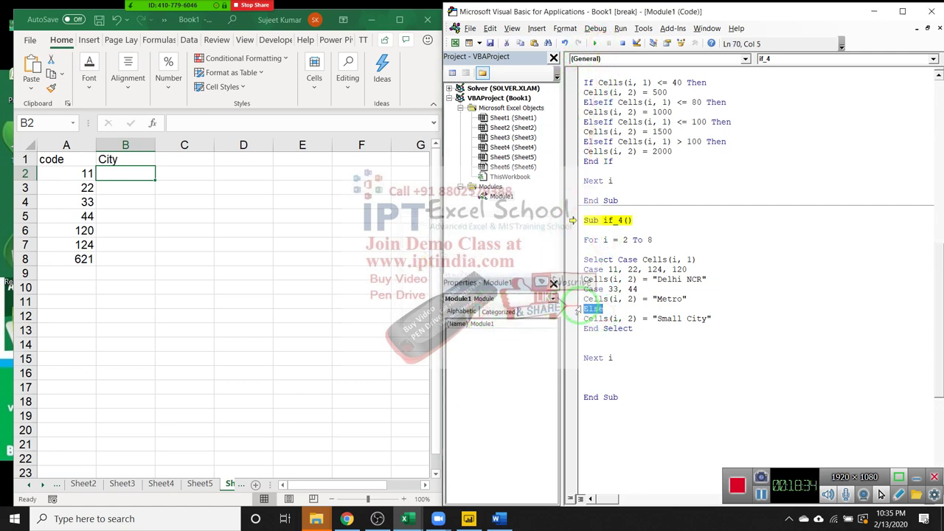
{"action": "left_click", "coordinate": [584, 309]}
{"action": "type", "text": "Cas"}
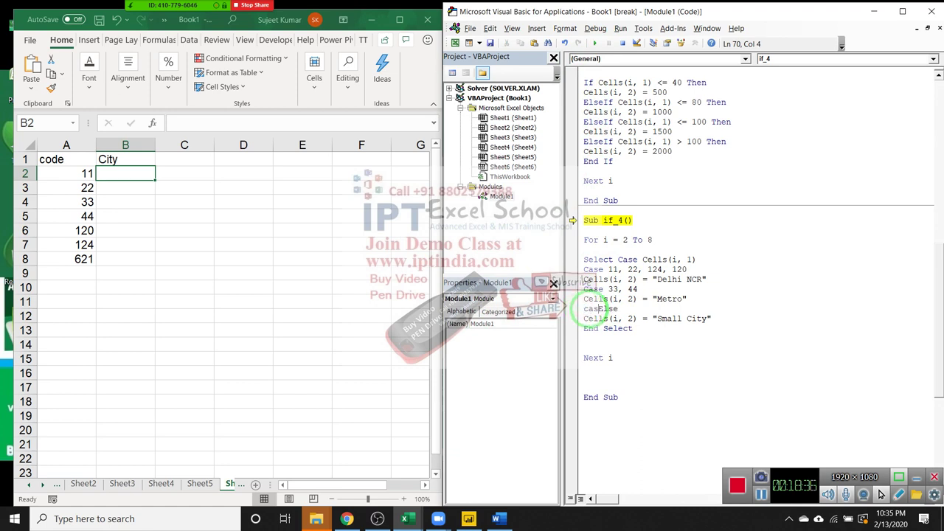
{"action": "type", "text": "e"}
{"action": "left_click", "coordinate": [598, 341]}
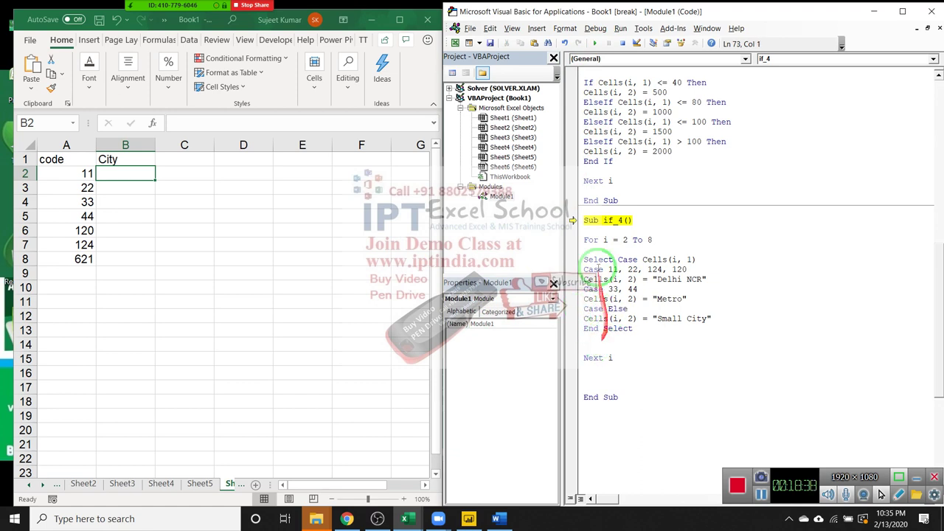
{"action": "left_click", "coordinate": [599, 269]}
Run if_4 to fill City with Delhi NCR, Metro and Small City
{"action": "left_click", "coordinate": [596, 46]}
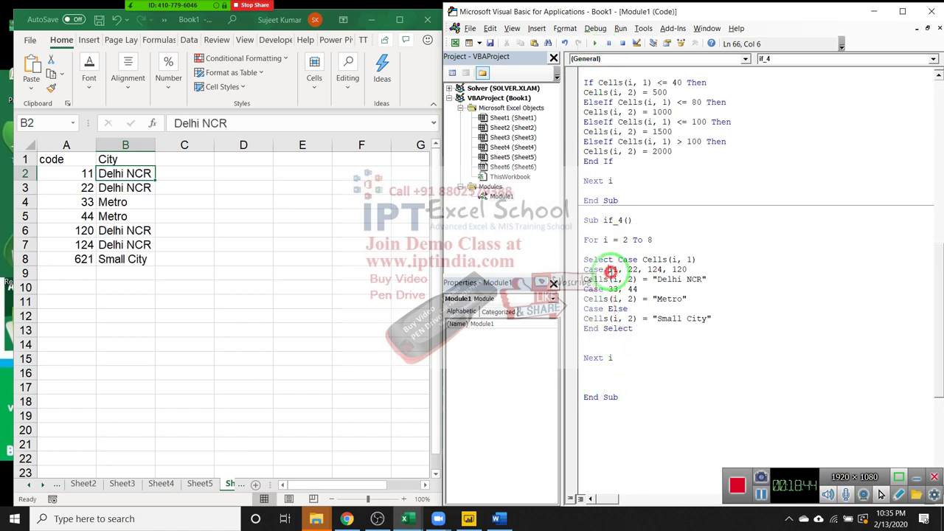
{"action": "left_click_drag", "start_coordinate": [608, 269], "coordinate": [685, 270]}
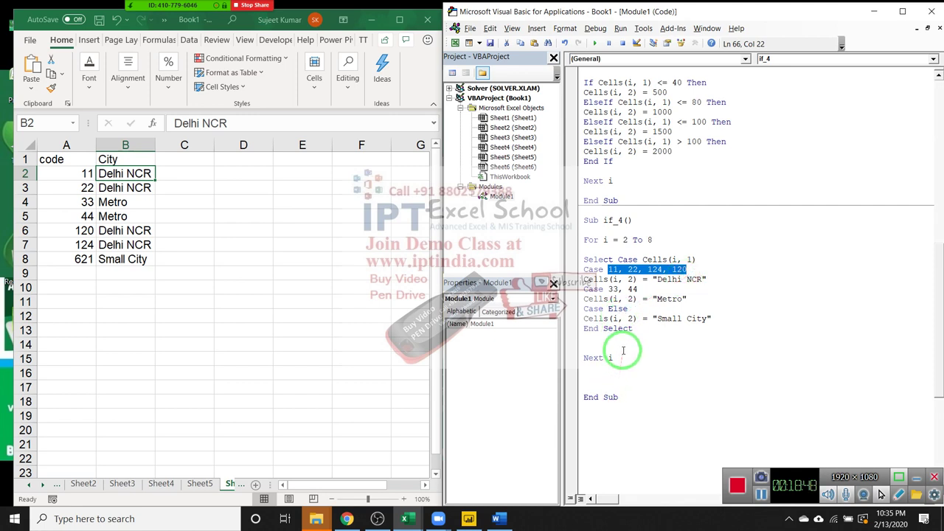
{"action": "left_click", "coordinate": [623, 349]}
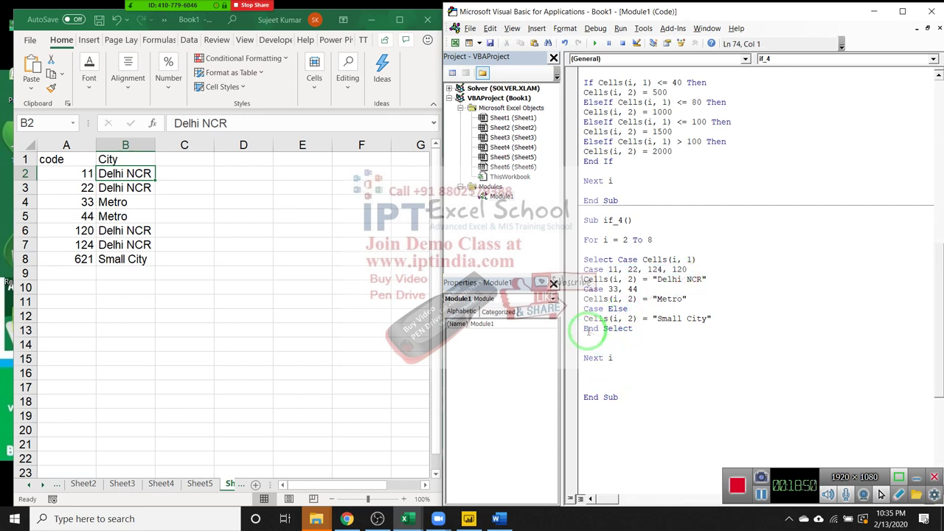
Try replacing Case Else with Case 10 To 20, undo it, and select all the code
{"action": "double_click", "coordinate": [617, 308]}
{"action": "type", "text": "10 "}
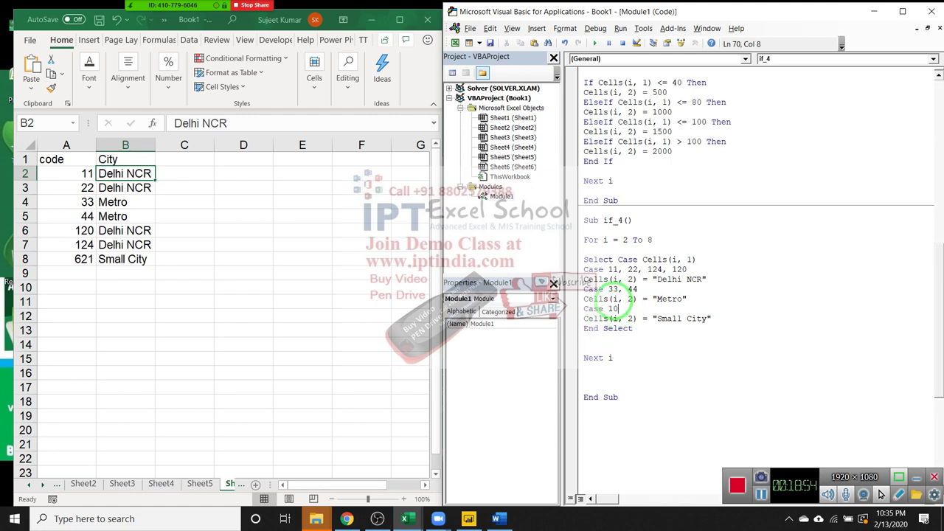
{"action": "type", "text": "to 20"}
{"action": "left_click", "coordinate": [642, 338]}
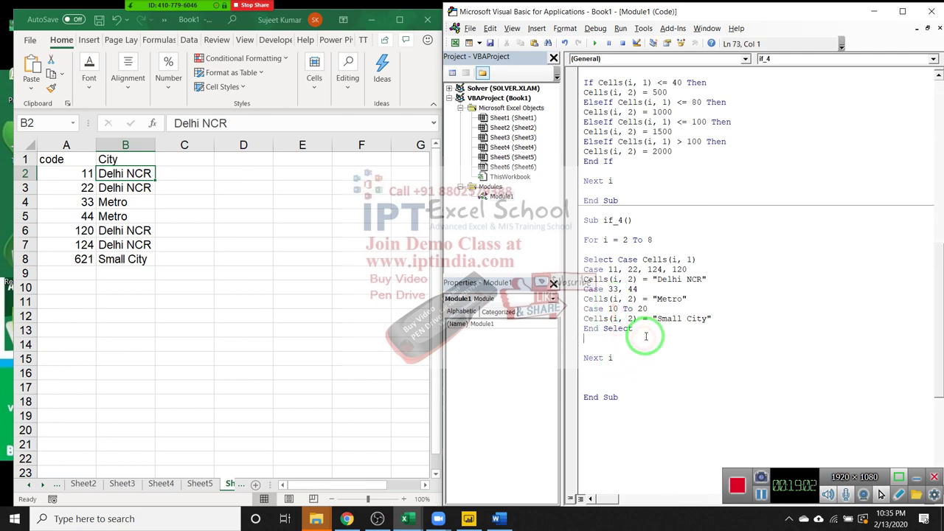
{"action": "key", "text": "ctrl+z"}
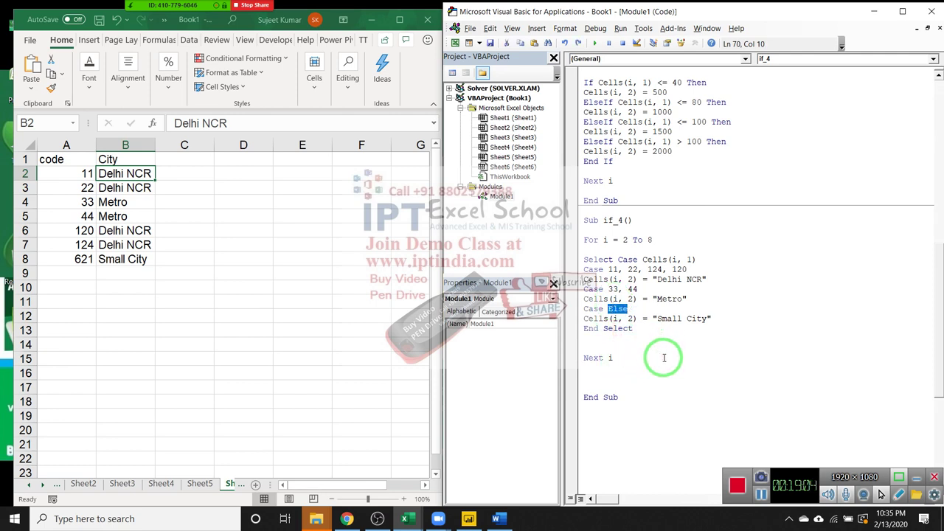
{"action": "mouse_move", "coordinate": [663, 400]}
{"action": "left_mouse_down"}
{"action": "mouse_move", "coordinate": [590, 6]}
{"action": "mouse_move", "coordinate": [549, 402]}
{"action": "left_mouse_up"}
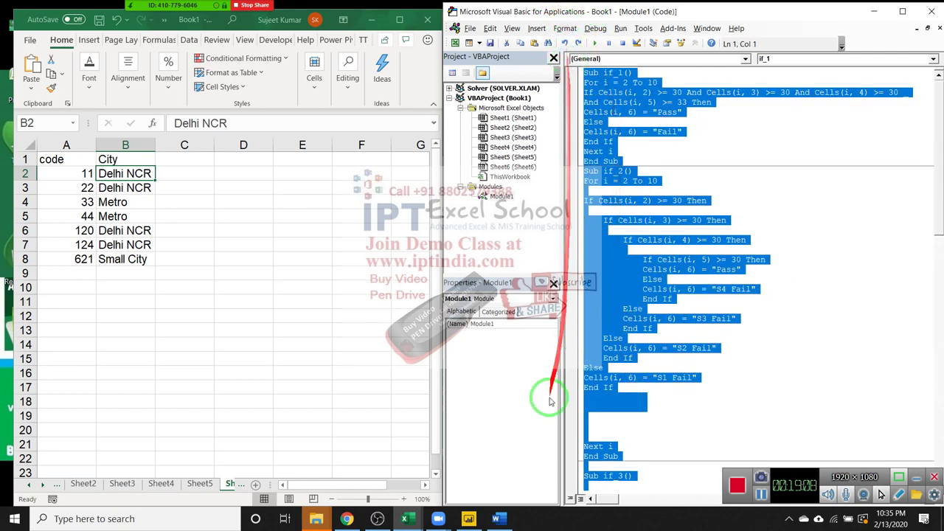
In YouTube Studio, permanently delete the duplicate 'Array Formulas in Hindi' video
{"action": "left_click", "coordinate": [347, 519]}
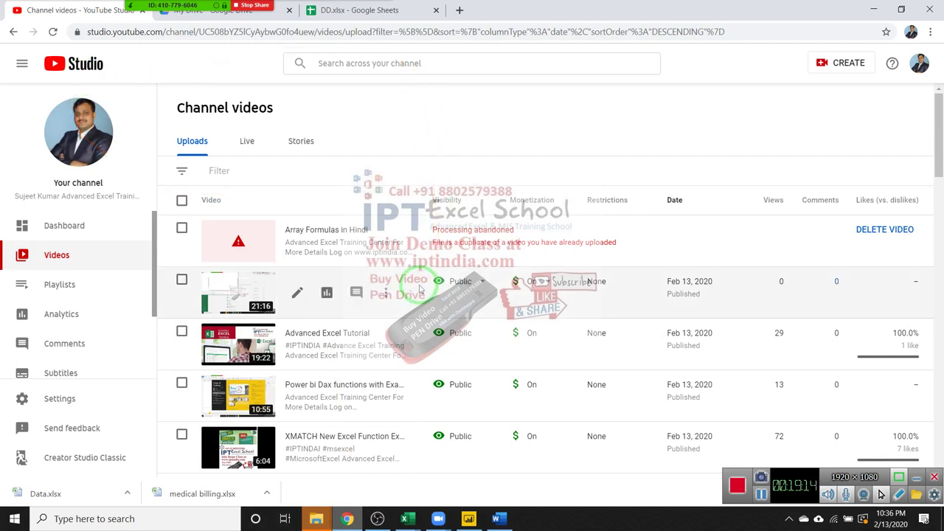
{"action": "left_click", "coordinate": [181, 228]}
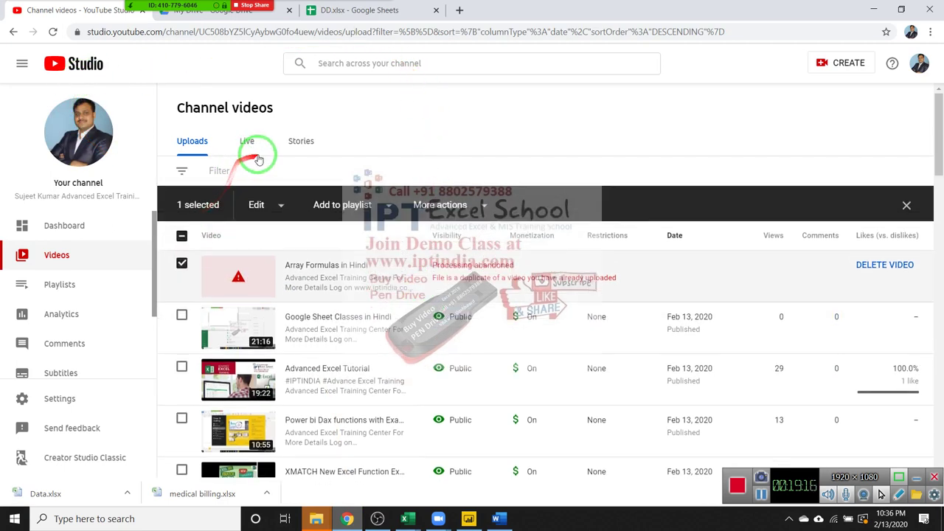
{"action": "left_click", "coordinate": [280, 208]}
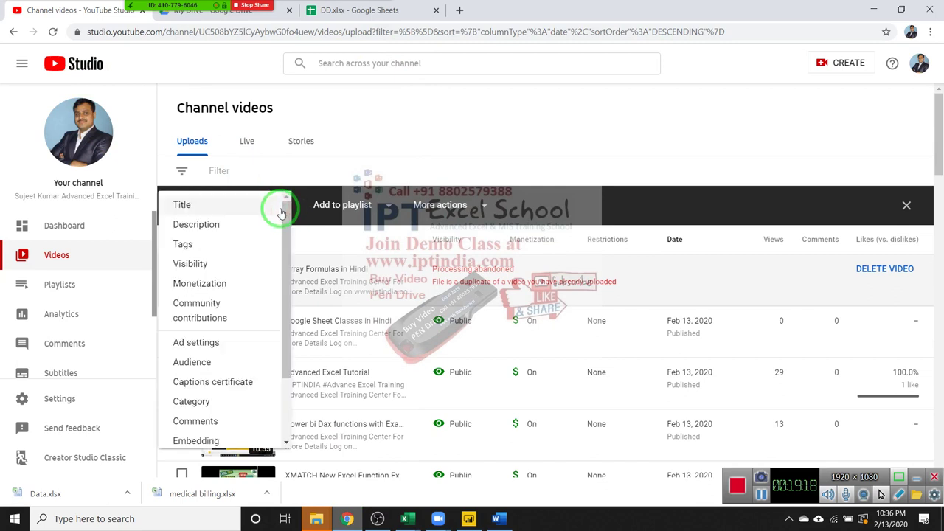
{"action": "left_click", "coordinate": [461, 205]}
{"action": "left_click", "coordinate": [884, 269]}
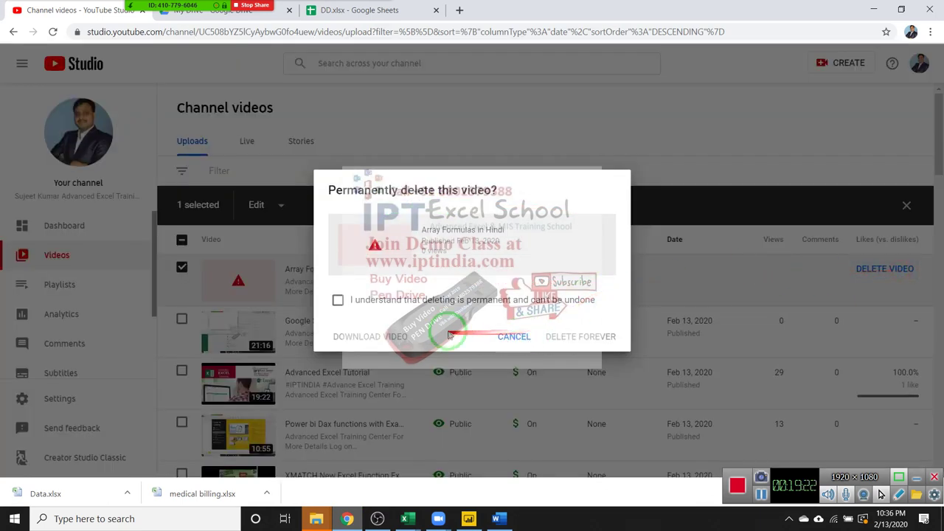
{"action": "left_click", "coordinate": [337, 300]}
{"action": "left_click", "coordinate": [580, 336]}
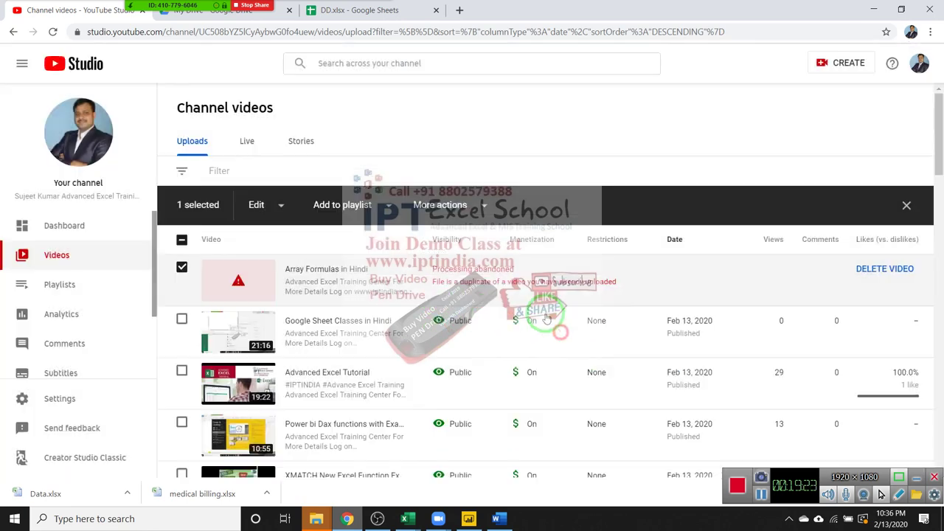
Open a new browser tab and go to Gmail
{"action": "left_click", "coordinate": [458, 11]}
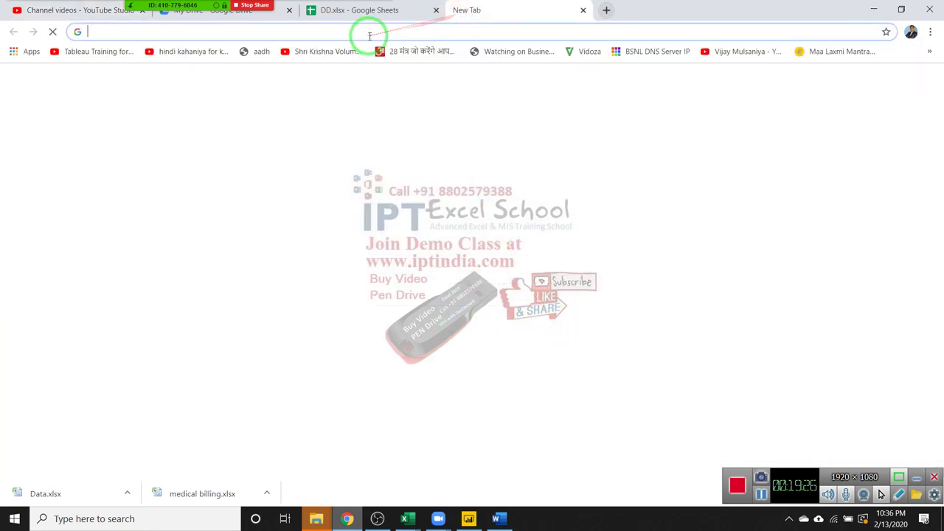
{"action": "type", "text": "m"}
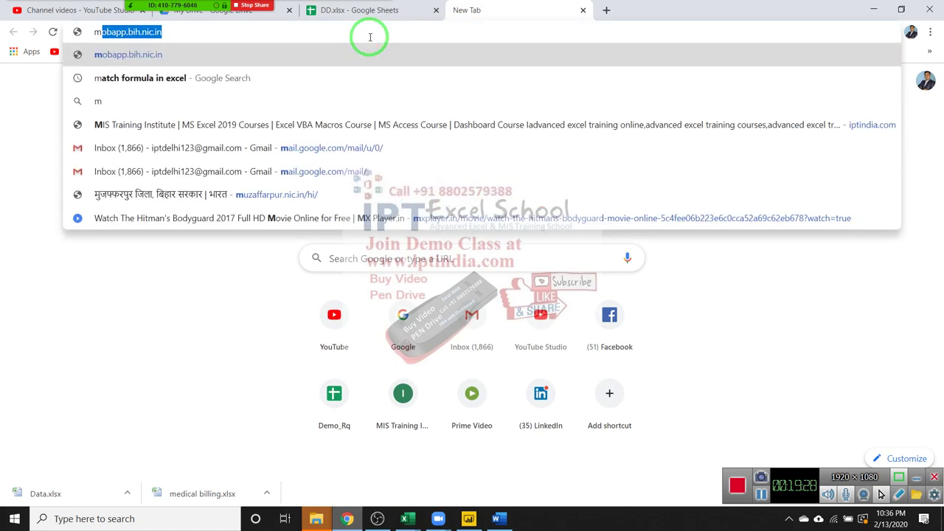
{"action": "key", "text": "BackSpace"}
{"action": "key", "text": "BackSpace"}
{"action": "type", "text": "gm"}
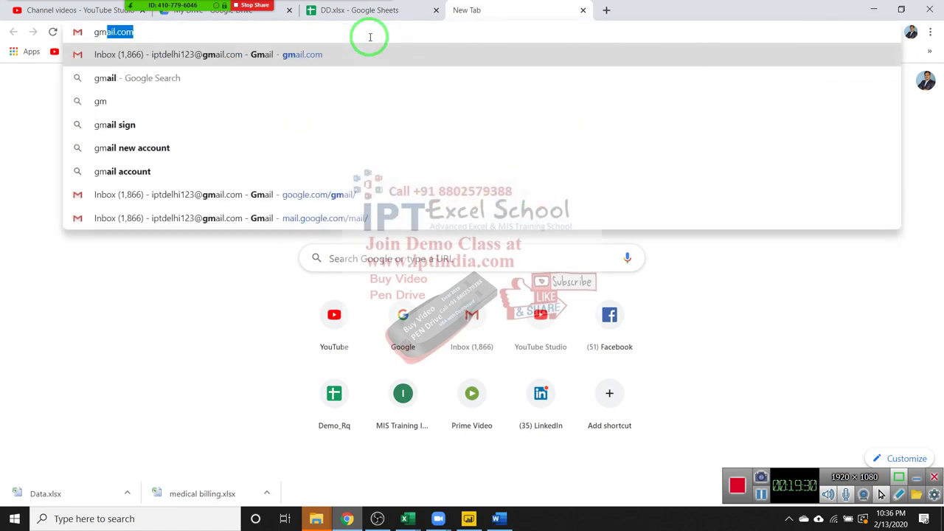
{"action": "key", "text": "Return"}
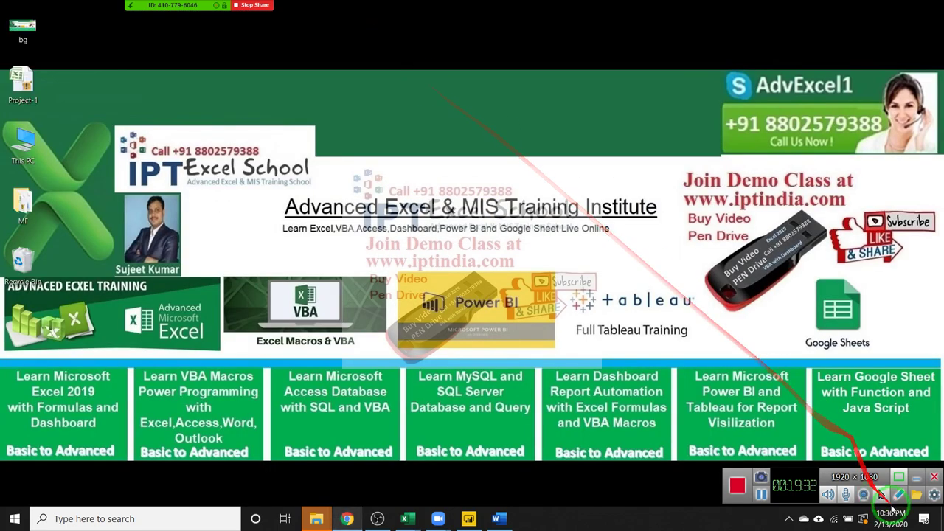